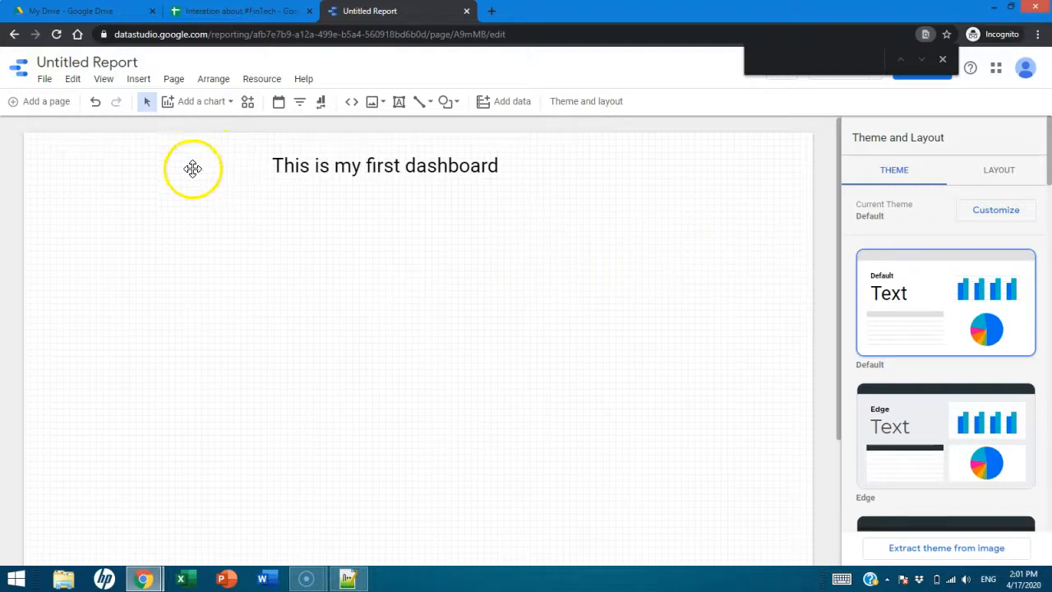
# Insert a donut chart in the left half of the report, below the title text
pyautogui.click(231, 101)
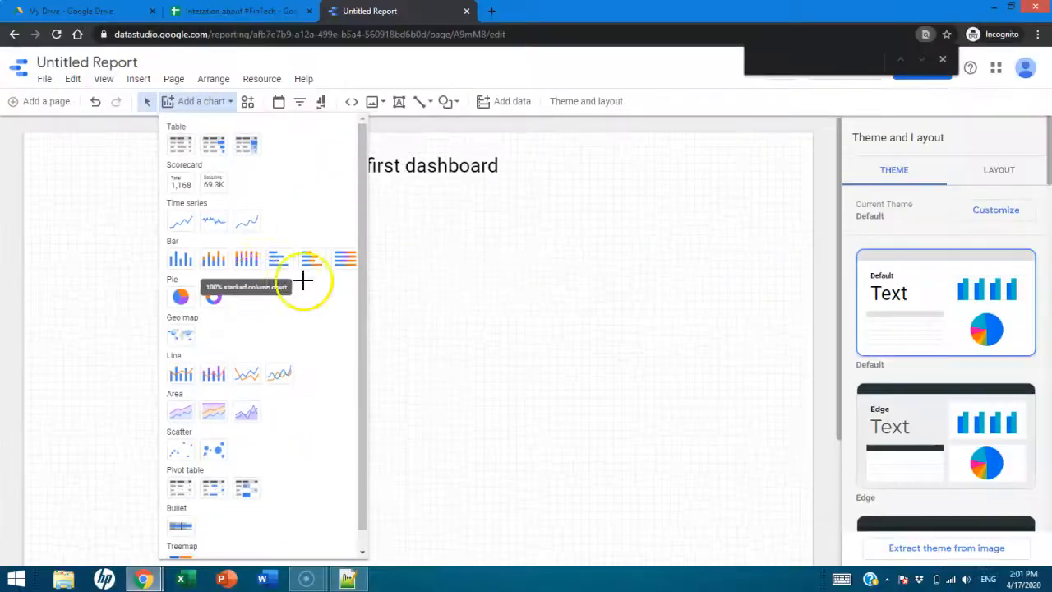
pyautogui.click(214, 302)
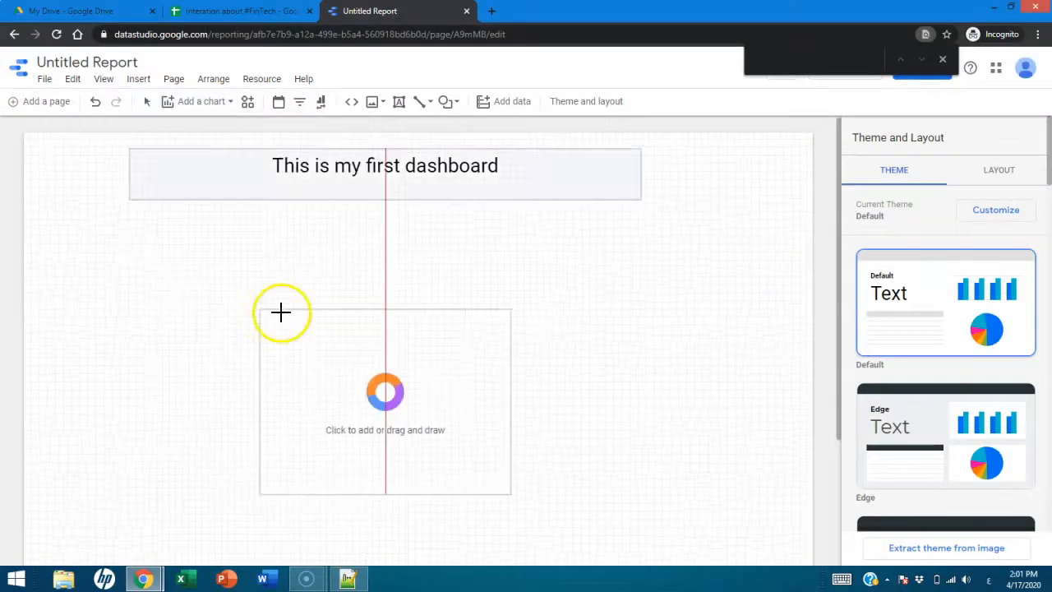
pyautogui.click(169, 231)
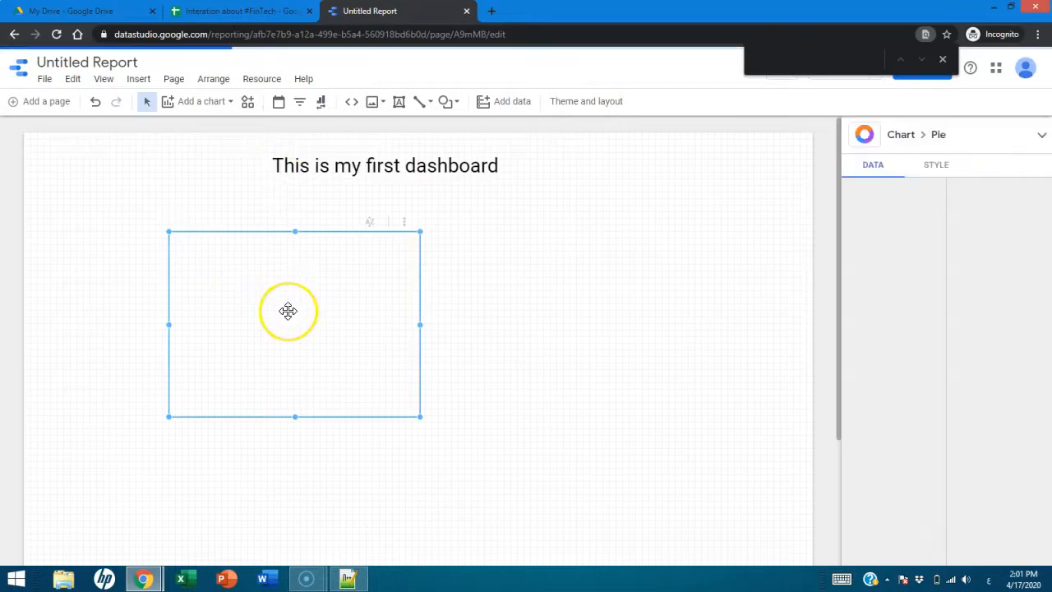
pyautogui.click(377, 309)
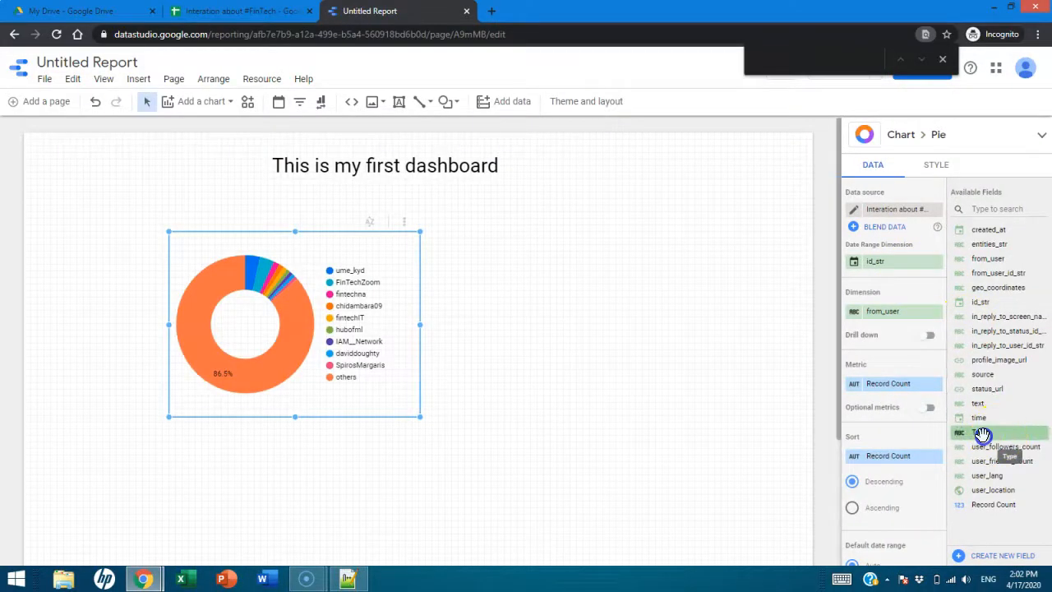
# Change the donut chart's dimension to Type and shrink the chart's frame
pyautogui.moveTo(977, 437); pyautogui.dragTo(884, 314)
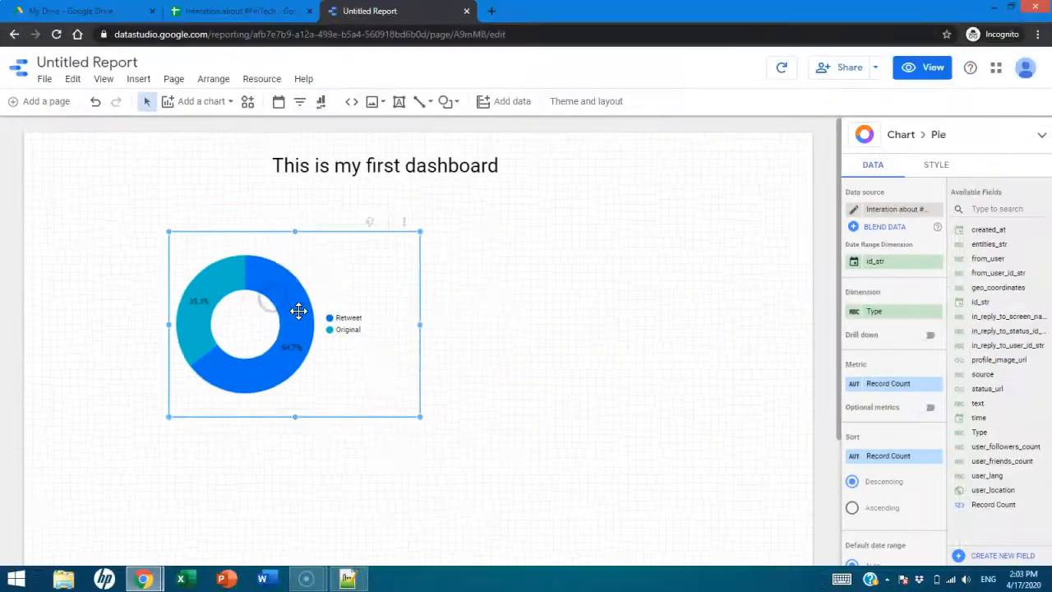
pyautogui.moveTo(420, 416); pyautogui.dragTo(329, 395)
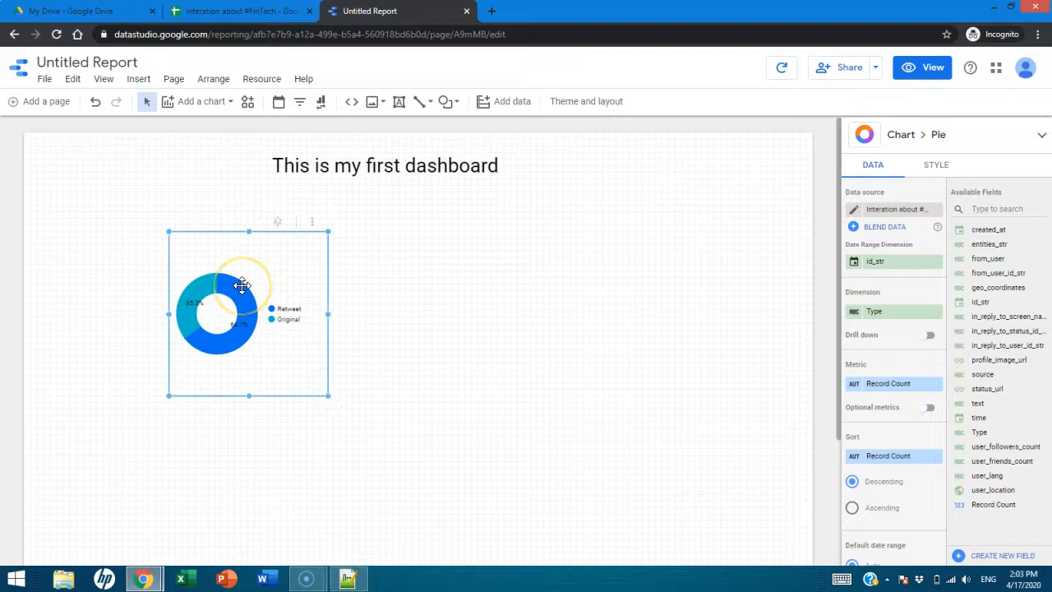
pyautogui.click(272, 295)
# Review the donut chart's style settings, including the available slice counts
pyautogui.click(939, 167)
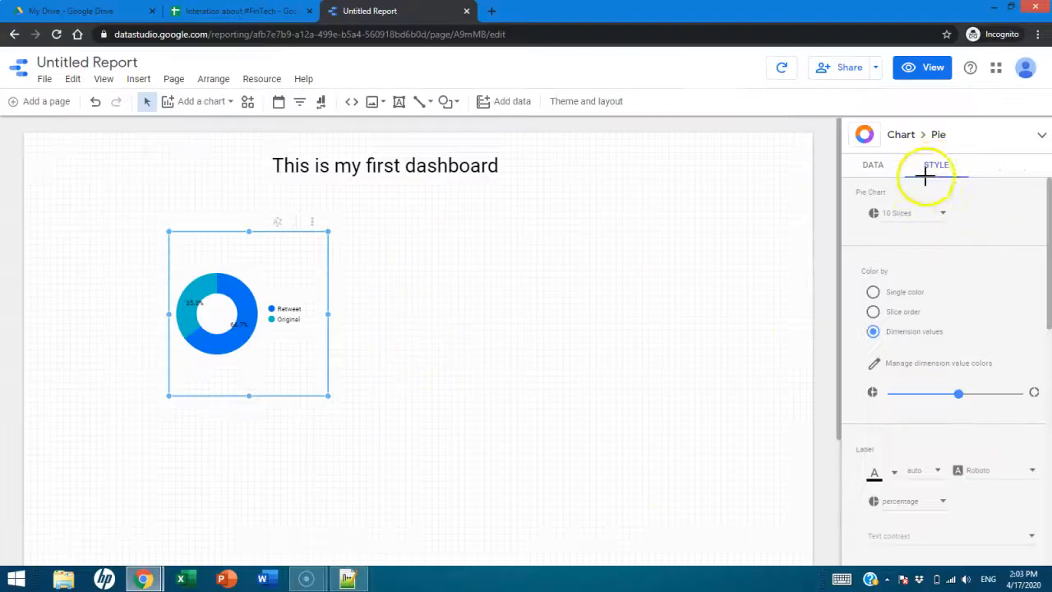
pyautogui.click(484, 271)
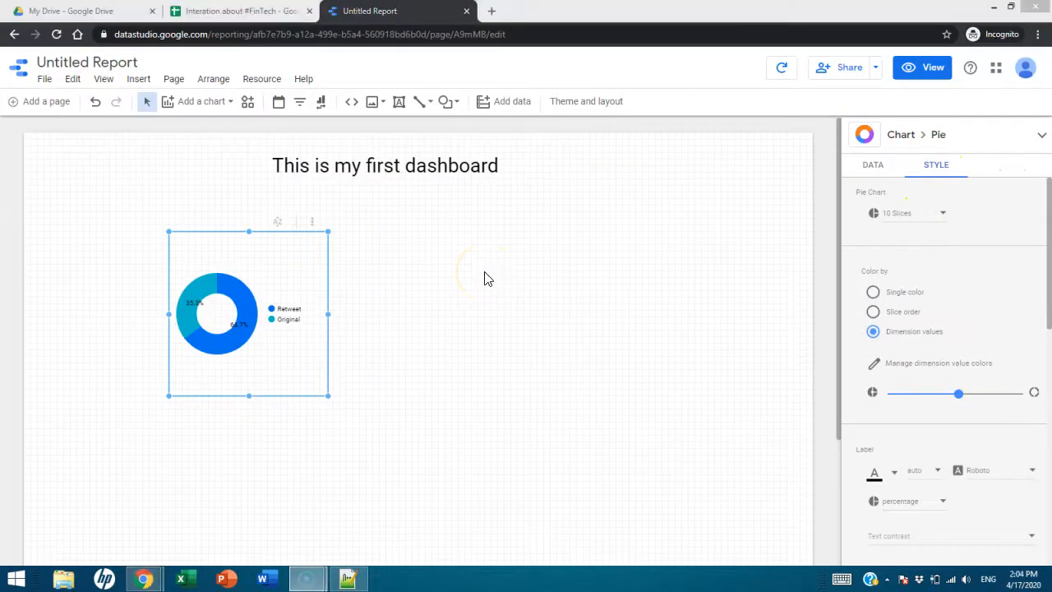
pyautogui.click(941, 214)
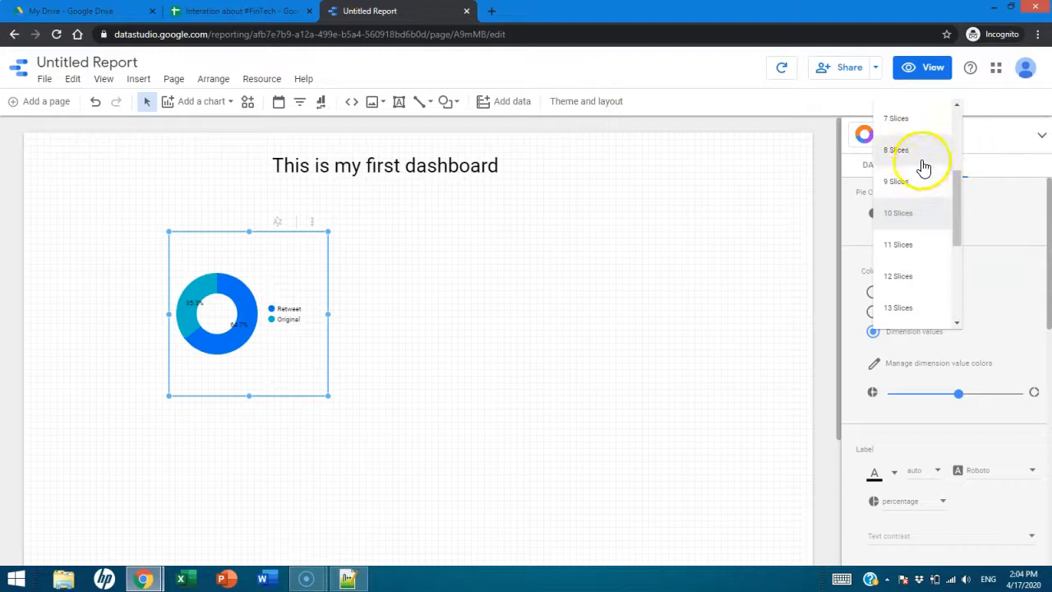
pyautogui.click(754, 232)
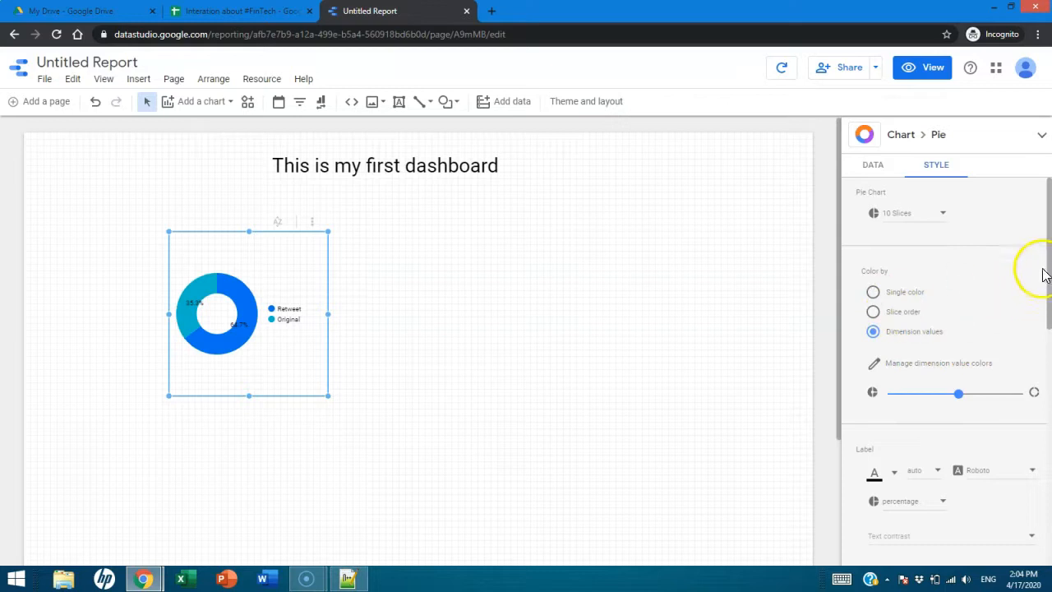
pyautogui.moveTo(1048, 300); pyautogui.dragTo(1046, 387)
pyautogui.click(896, 360)
pyautogui.click(749, 370)
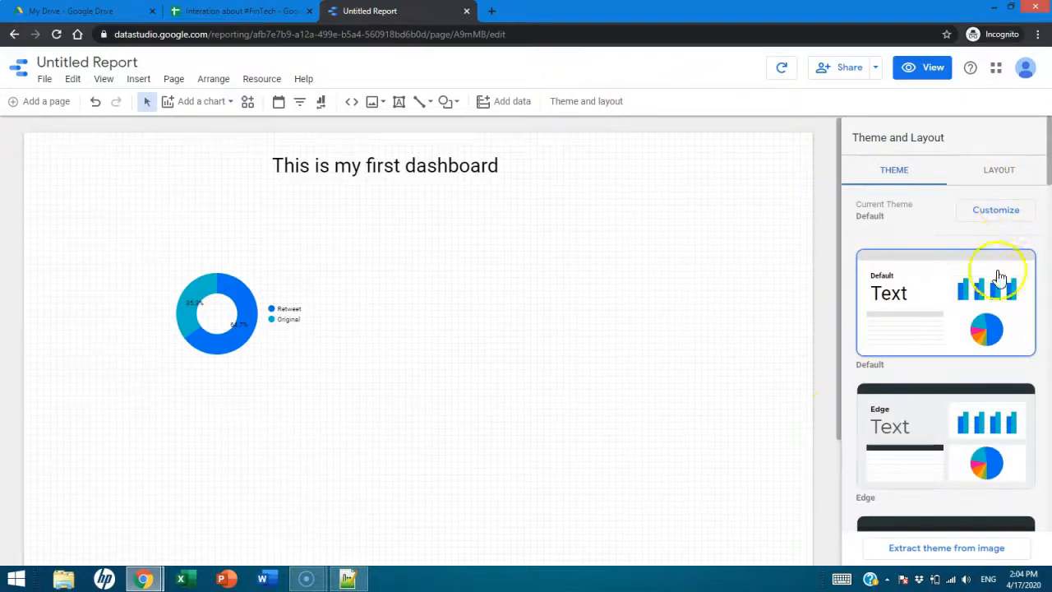
# Try the Edge, Constellation and Groovy themes on the report
pyautogui.click(955, 308)
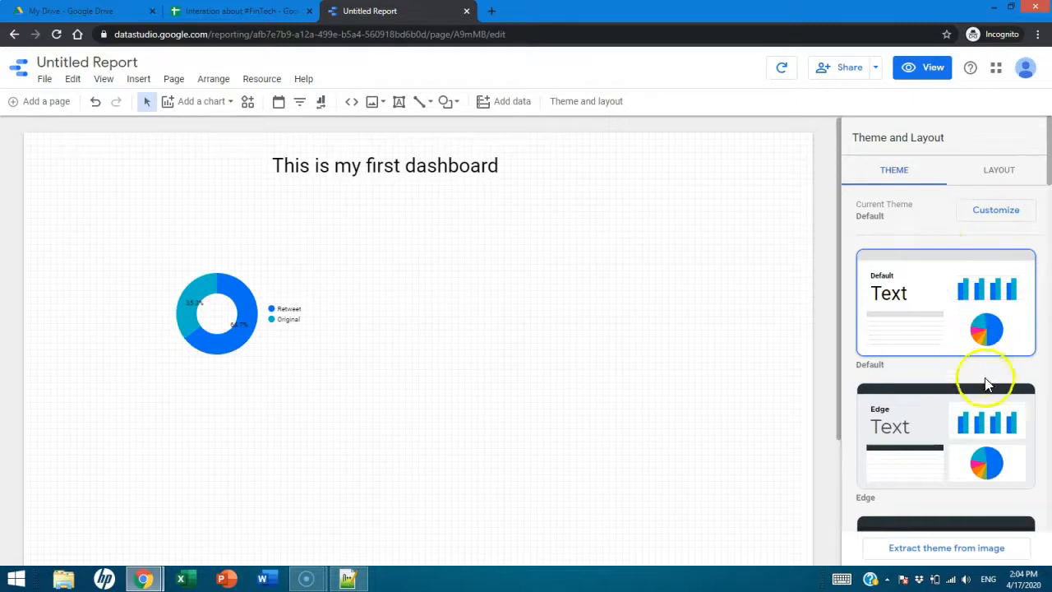
pyautogui.click(972, 442)
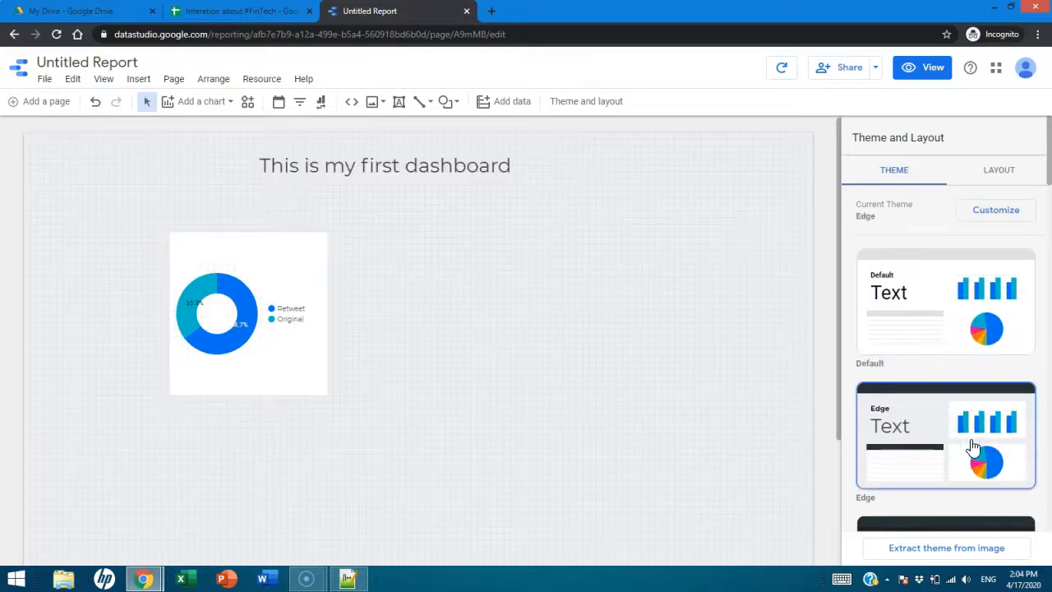
pyautogui.scroll(-2, 982, 448)
pyautogui.click(946, 378)
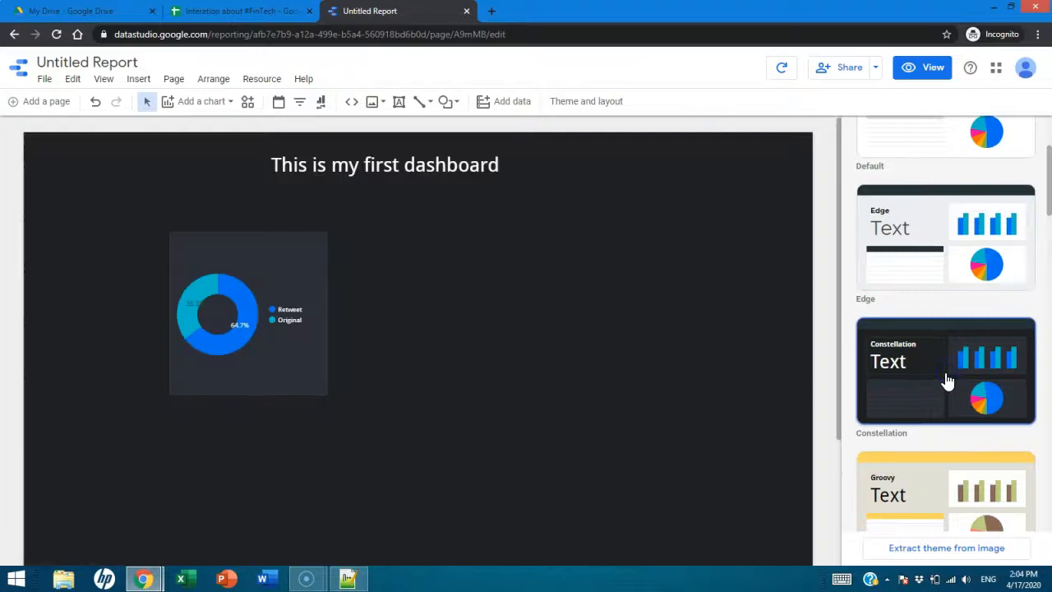
pyautogui.click(986, 493)
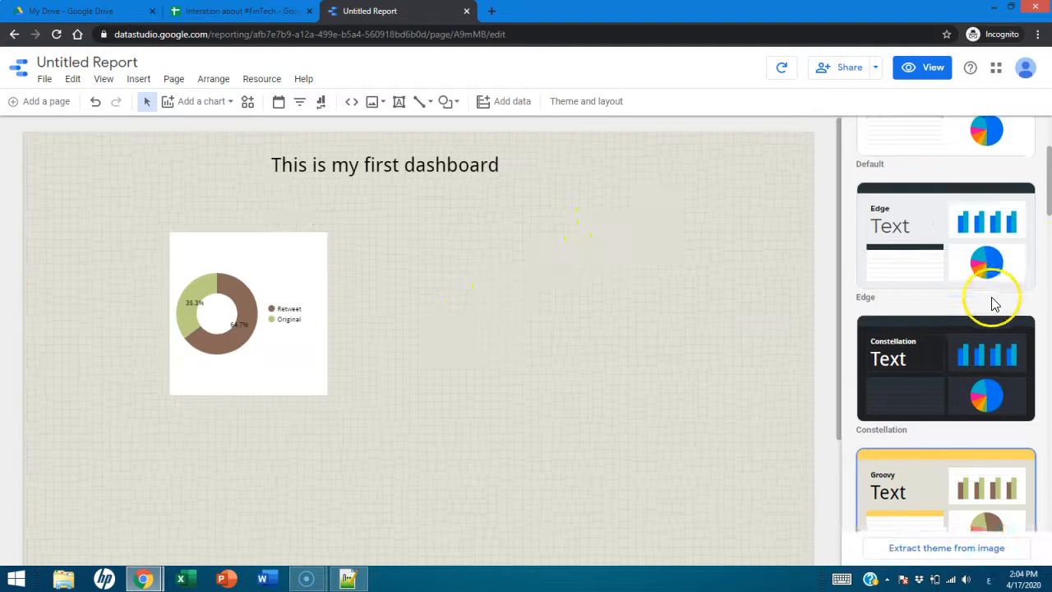
# Try the Ocean, Harvest, Pop! and Fog themes on the report
pyautogui.scroll(-5, 995, 304)
pyautogui.click(957, 380)
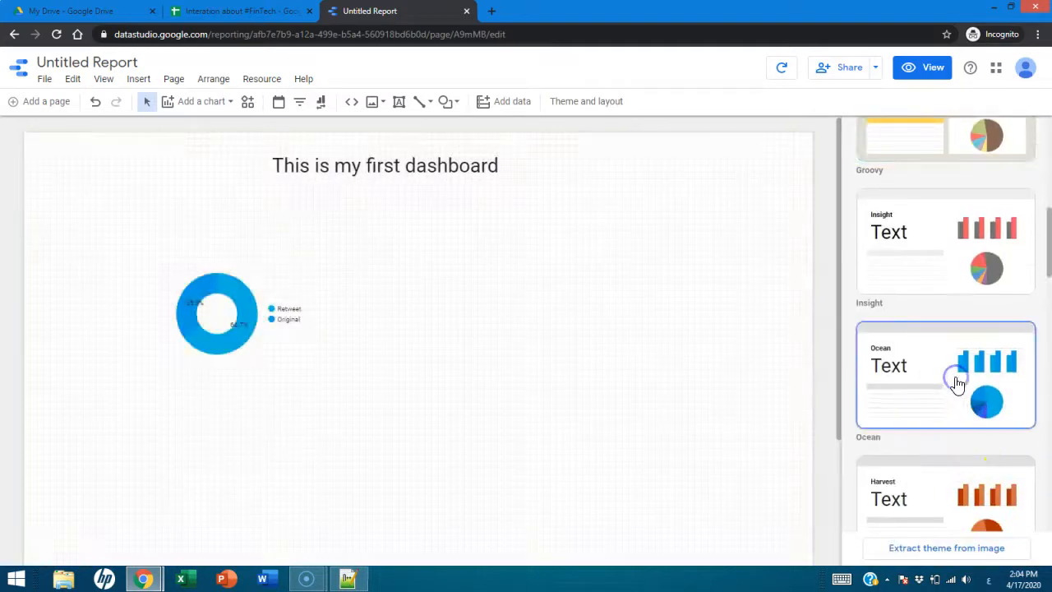
pyautogui.click(971, 493)
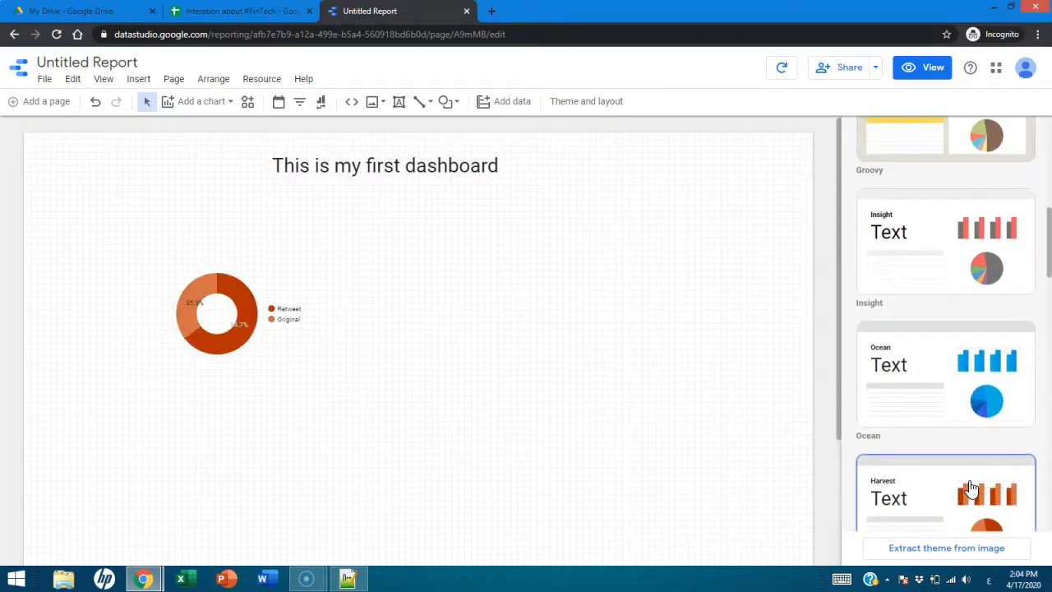
pyautogui.scroll(-1, 974, 490)
pyautogui.scroll(-4, 969, 484)
pyautogui.click(975, 429)
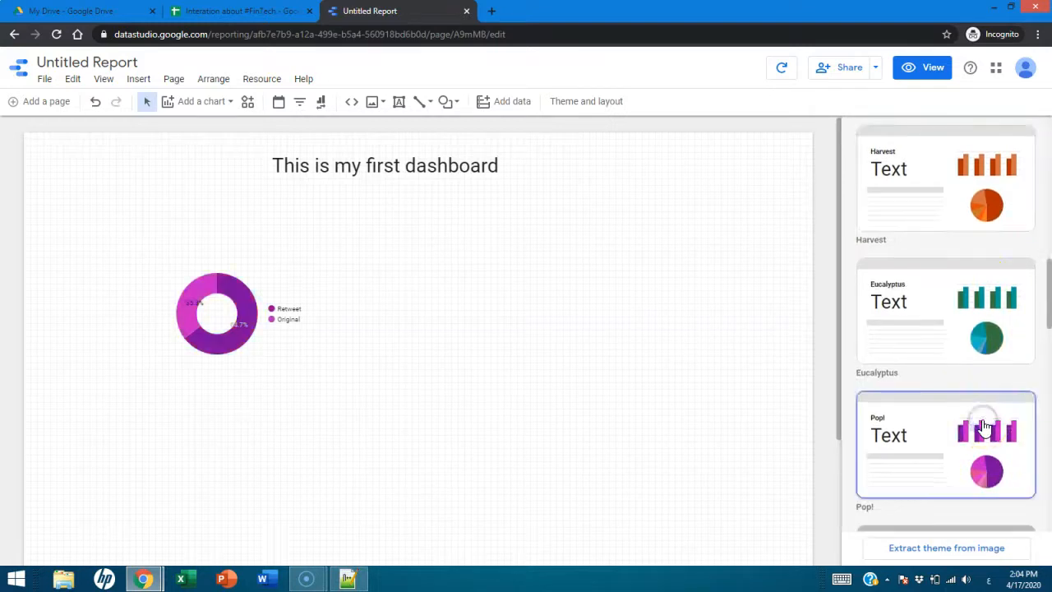
pyautogui.scroll(-3, 982, 477)
pyautogui.click(960, 401)
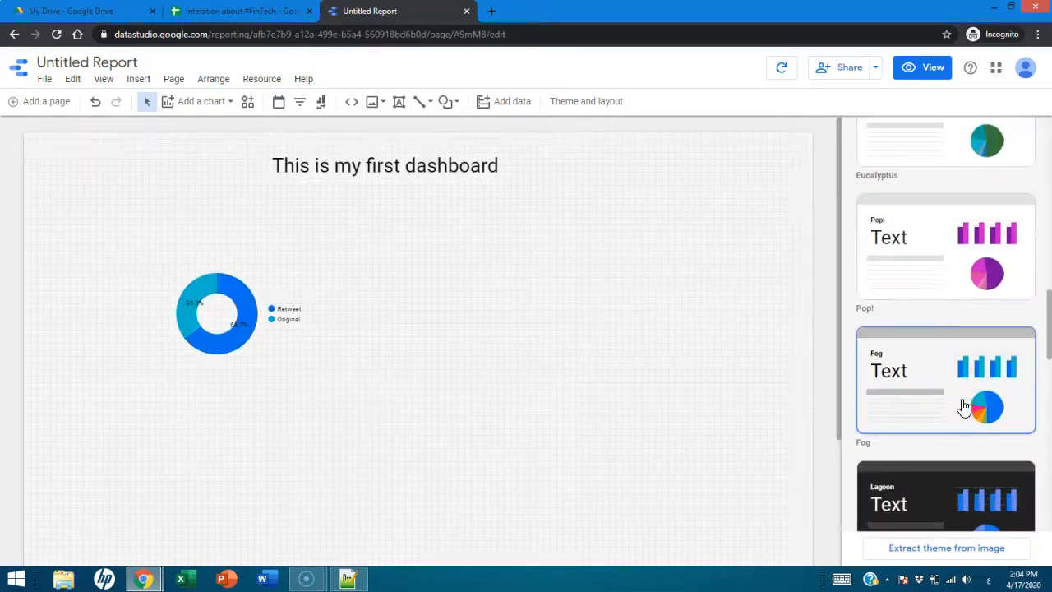
# Try the Material and Muted themes and return the report to the Default theme
pyautogui.scroll(1, 978, 418)
pyautogui.scroll(-3, 986, 423)
pyautogui.moveTo(1043, 337); pyautogui.dragTo(1042, 461)
pyautogui.click(968, 258)
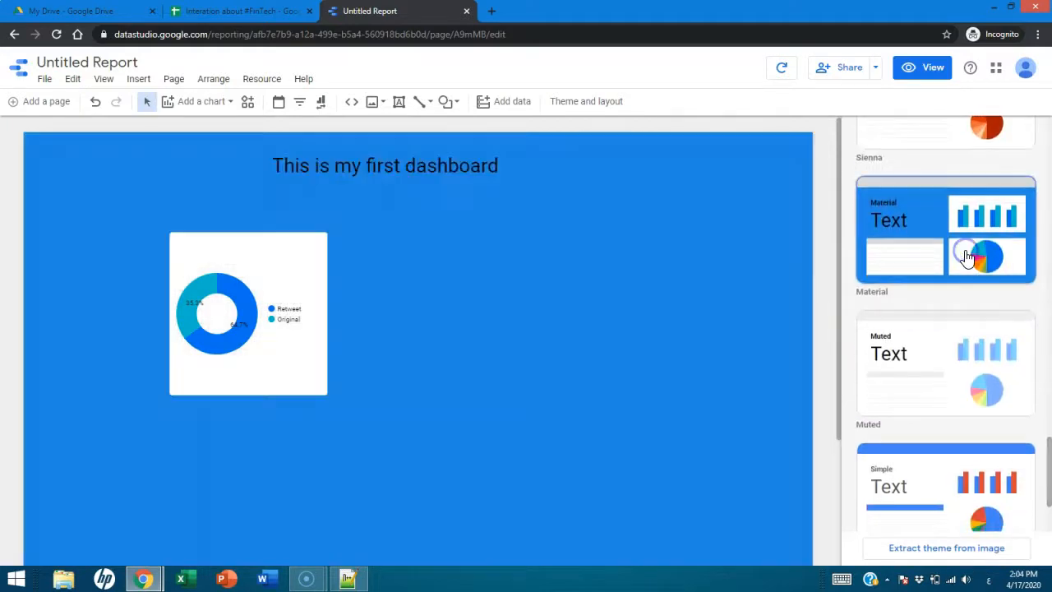
pyautogui.scroll(-3, 1033, 386)
pyautogui.click(984, 145)
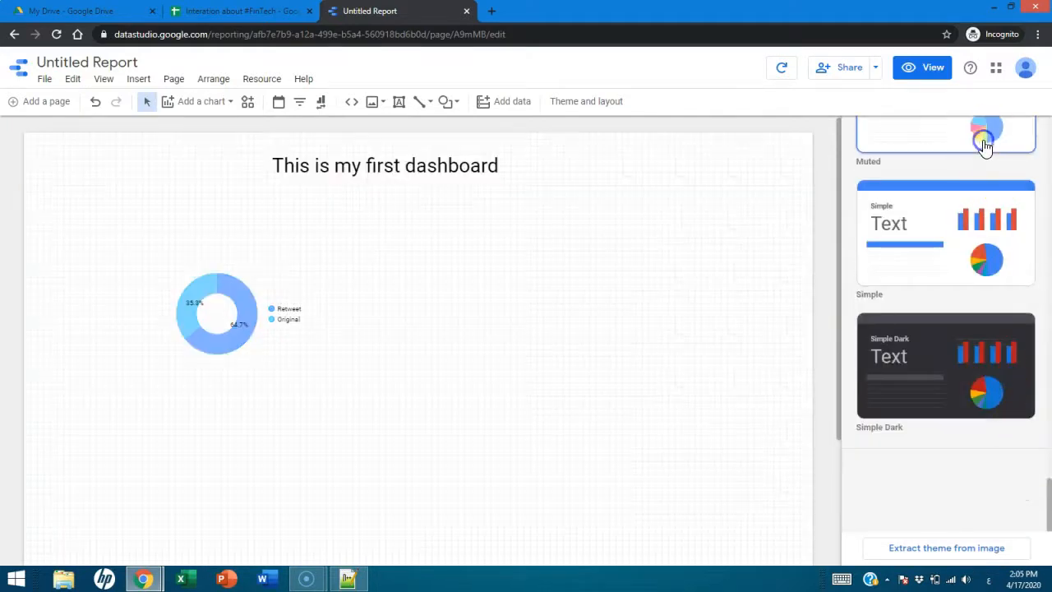
pyautogui.moveTo(1048, 514); pyautogui.dragTo(1040, 129)
pyautogui.click(936, 298)
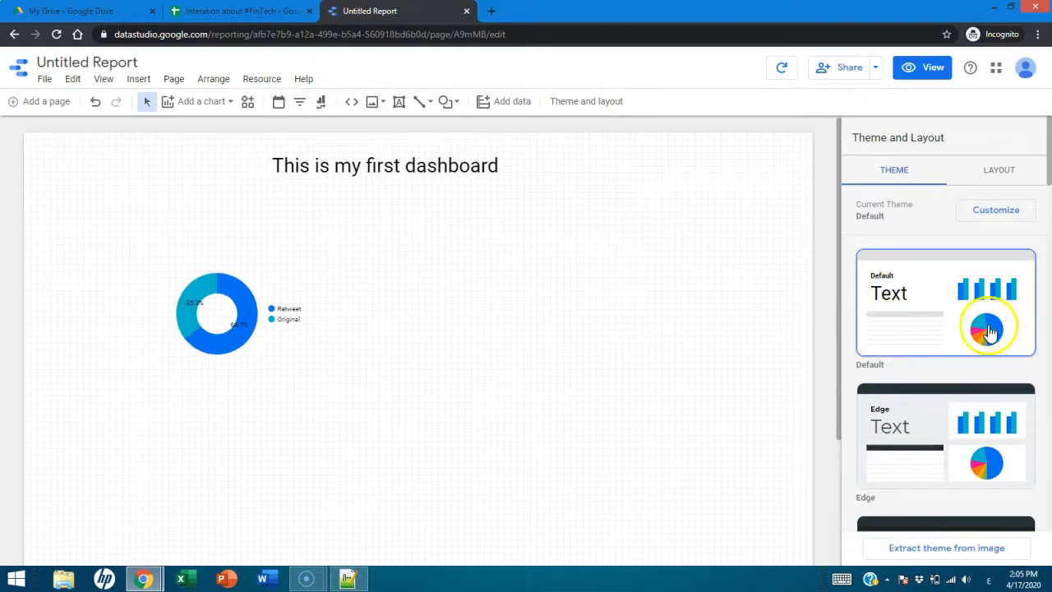
# Enlarge the donut chart's frame slightly in both width and height
pyautogui.click(1009, 171)
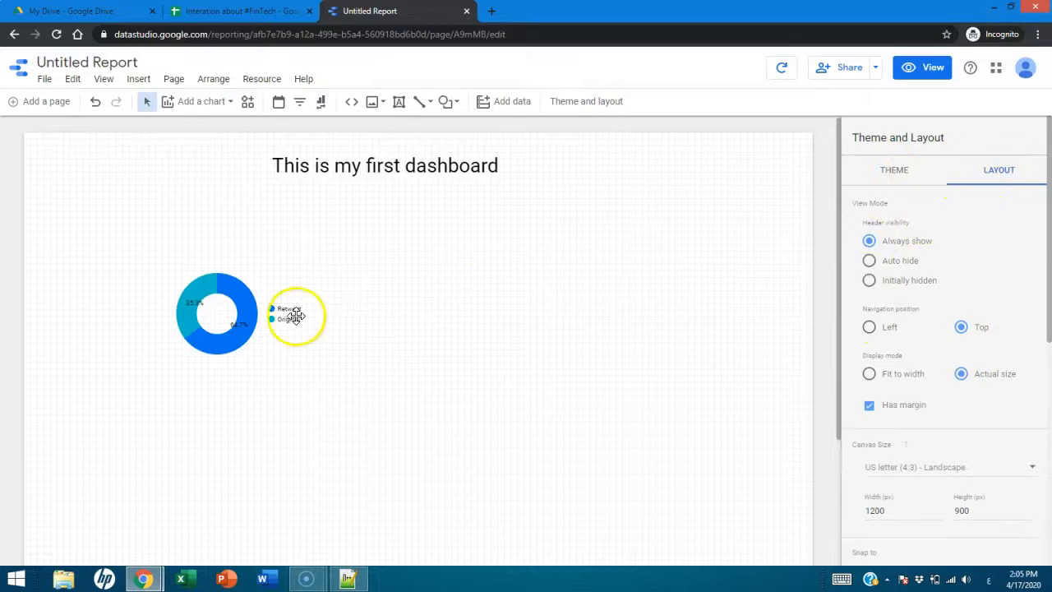
pyautogui.click(208, 327)
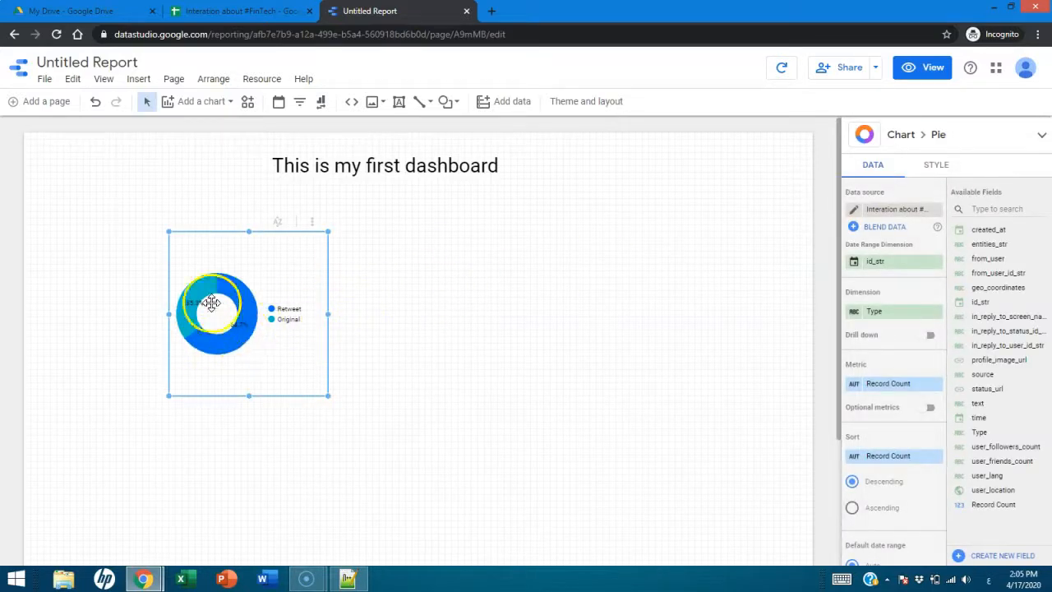
pyautogui.moveTo(322, 397); pyautogui.dragTo(354, 441)
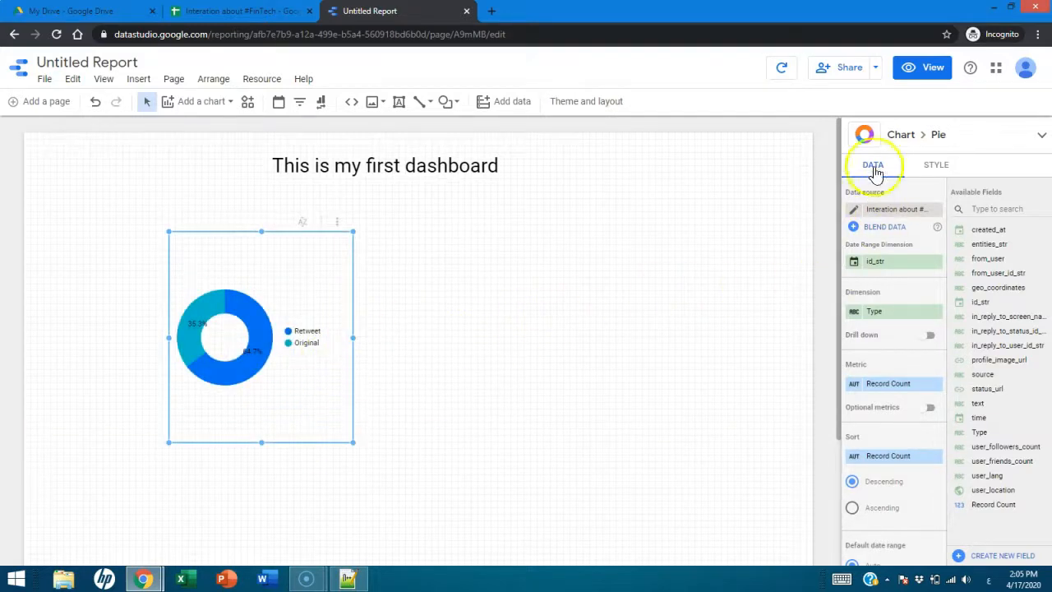
pyautogui.click(937, 165)
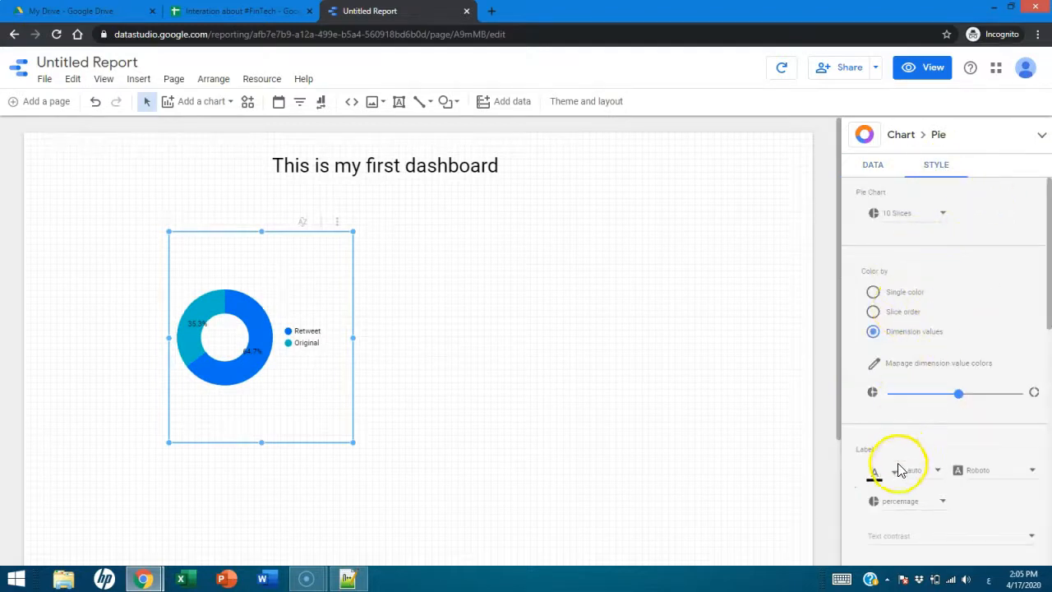
pyautogui.click(894, 472)
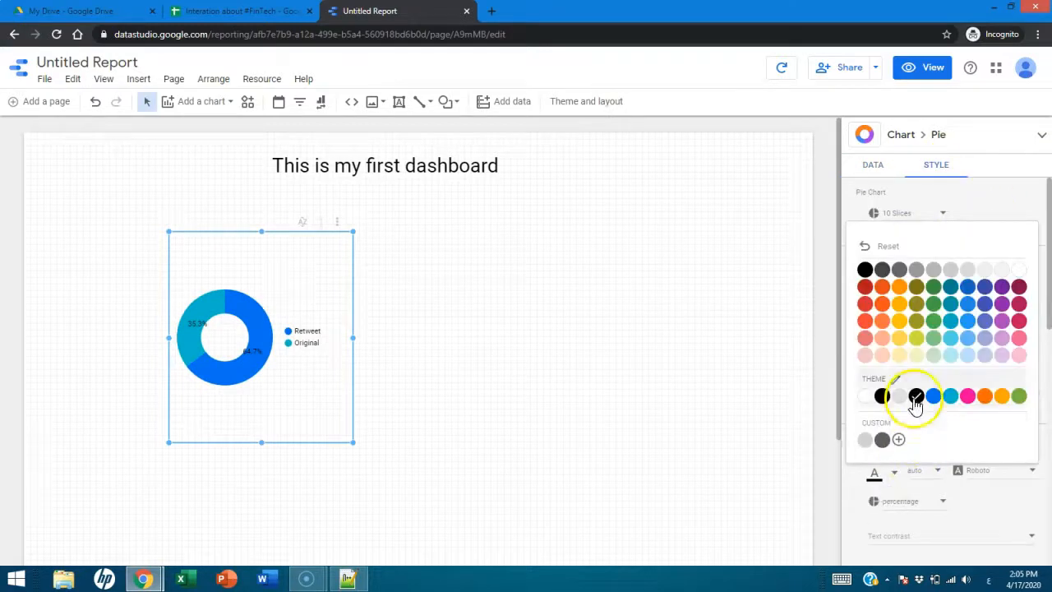
pyautogui.click(783, 426)
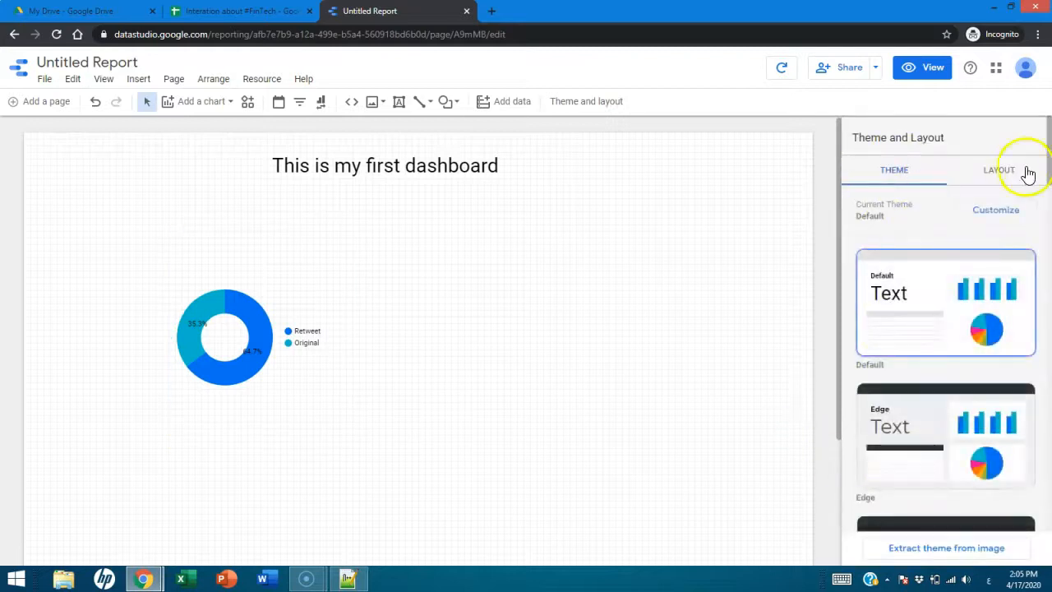
# Set the font size of the donut chart's legend to 44px
pyautogui.click(285, 318)
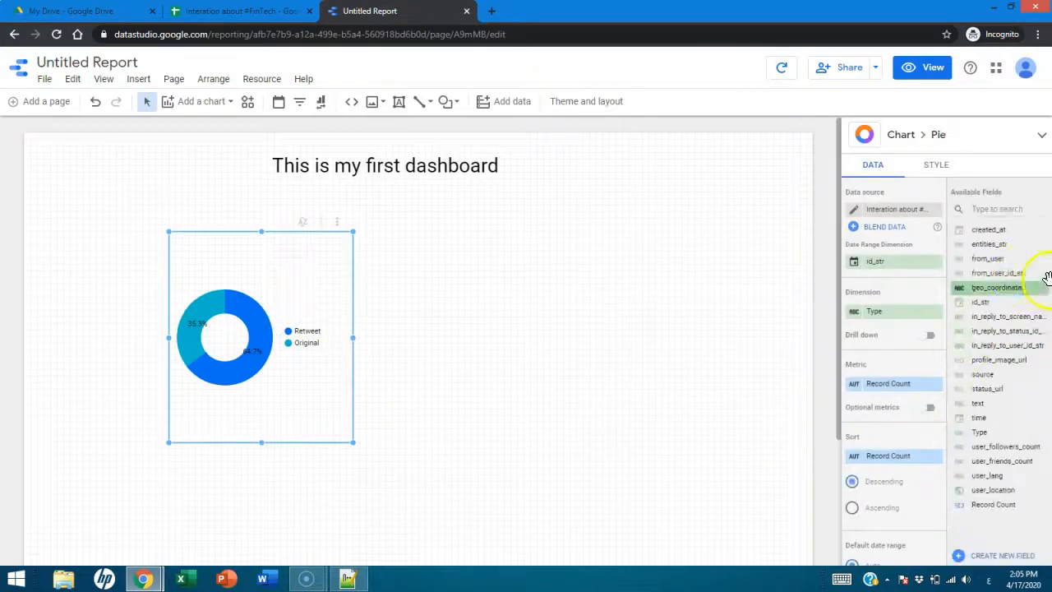
pyautogui.click(945, 166)
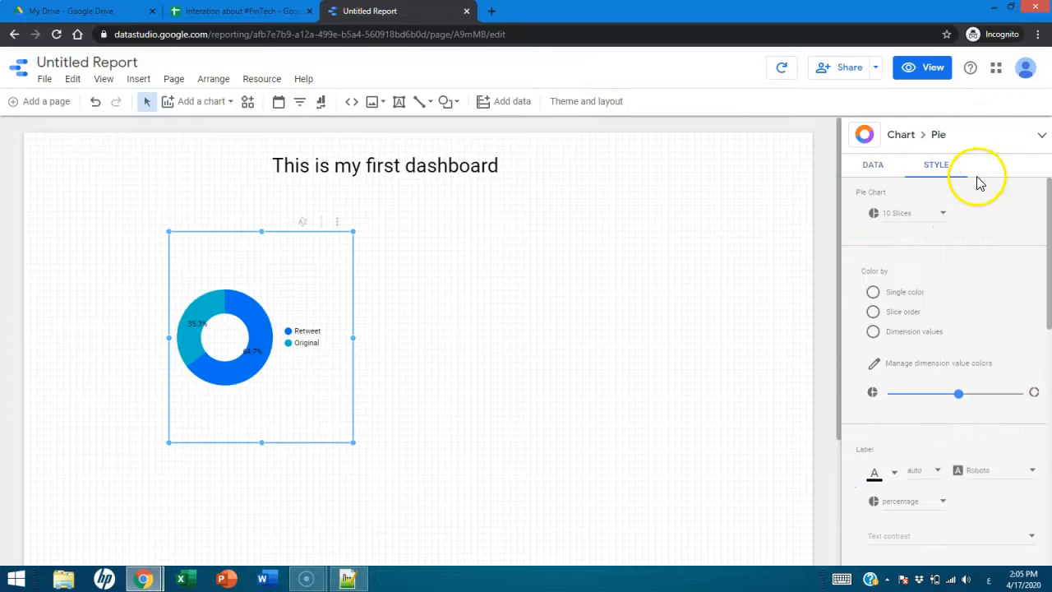
pyautogui.moveTo(1047, 271); pyautogui.dragTo(1045, 481)
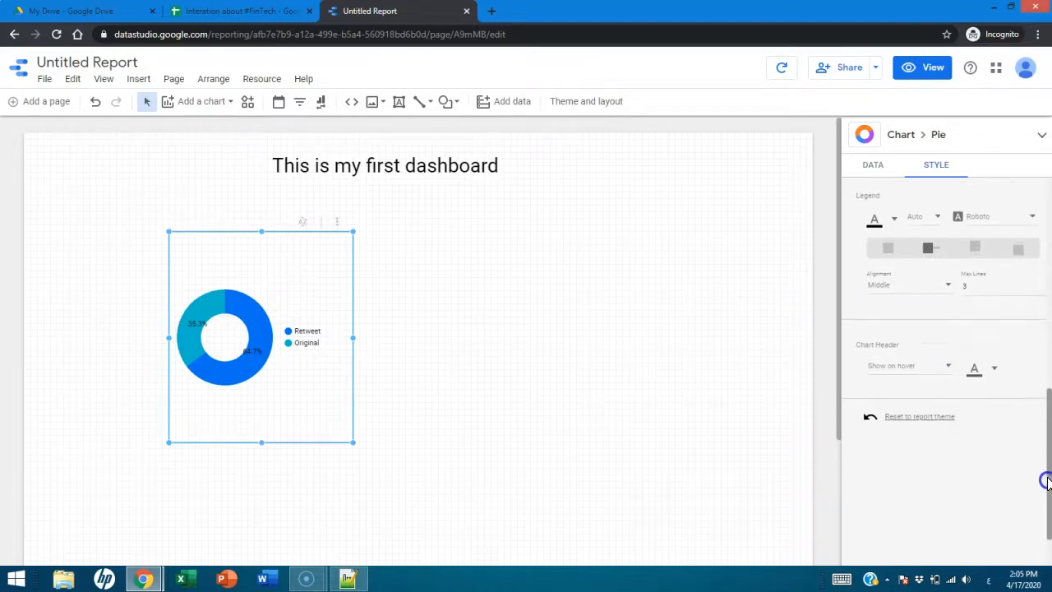
pyautogui.click(894, 226)
pyautogui.click(899, 223)
pyautogui.click(939, 221)
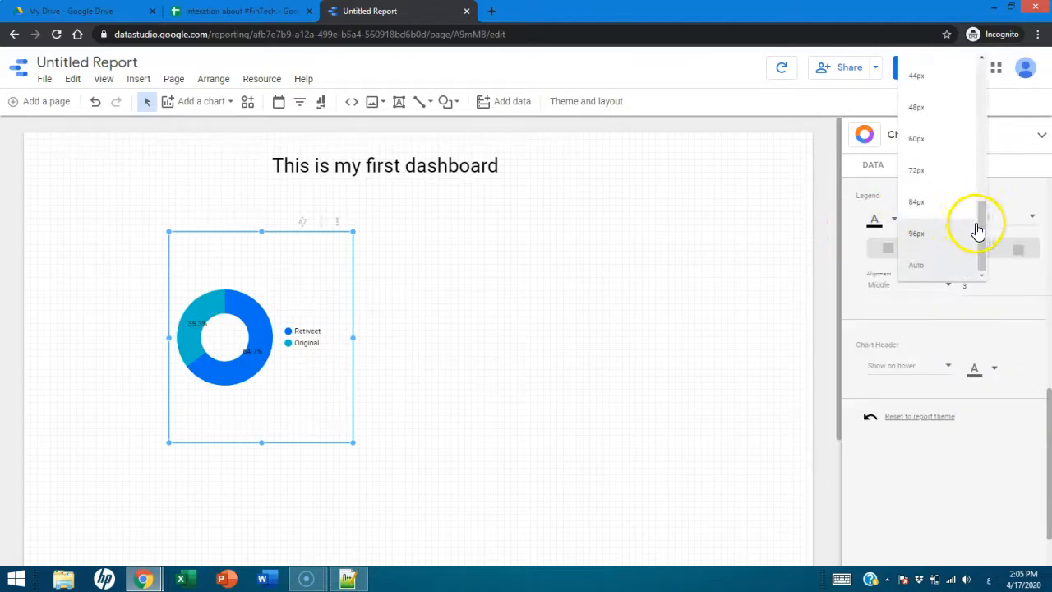
pyautogui.click(931, 85)
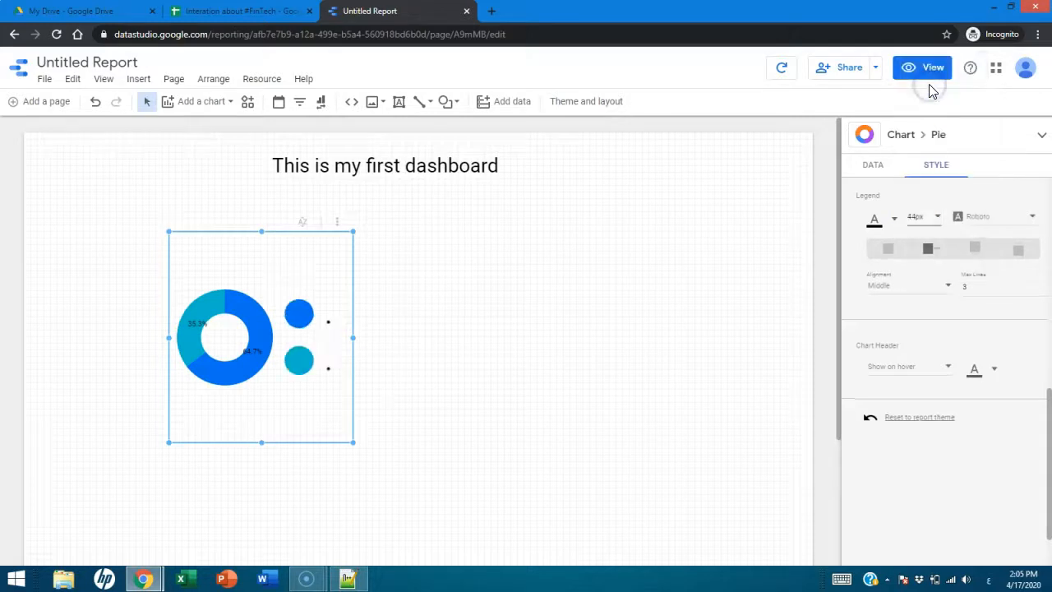
# Reduce the font size of the donut chart's legend to 18px
pyautogui.click(939, 217)
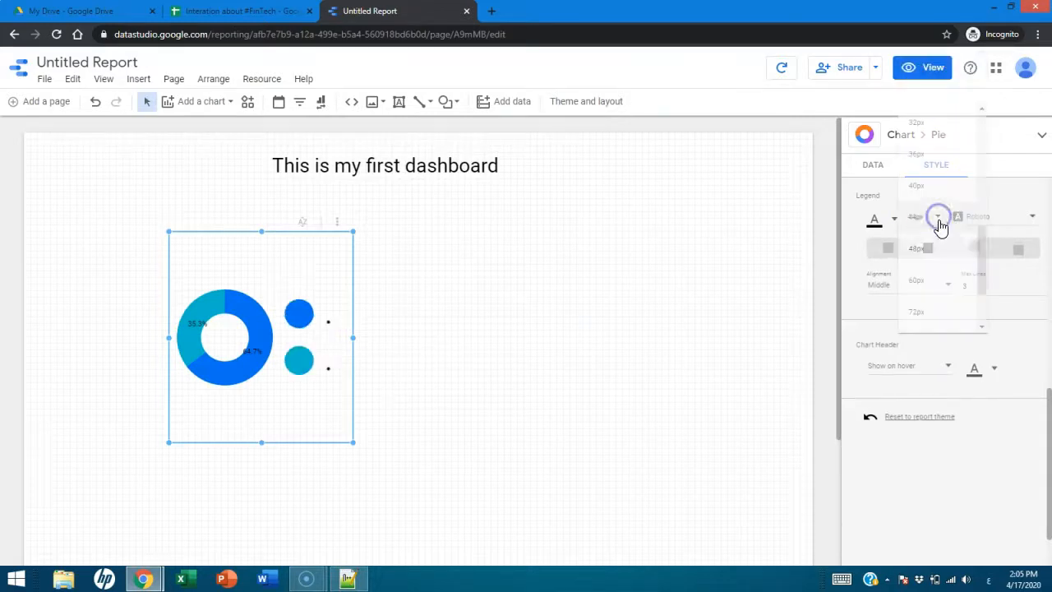
pyautogui.scroll(3, 948, 185)
pyautogui.click(927, 170)
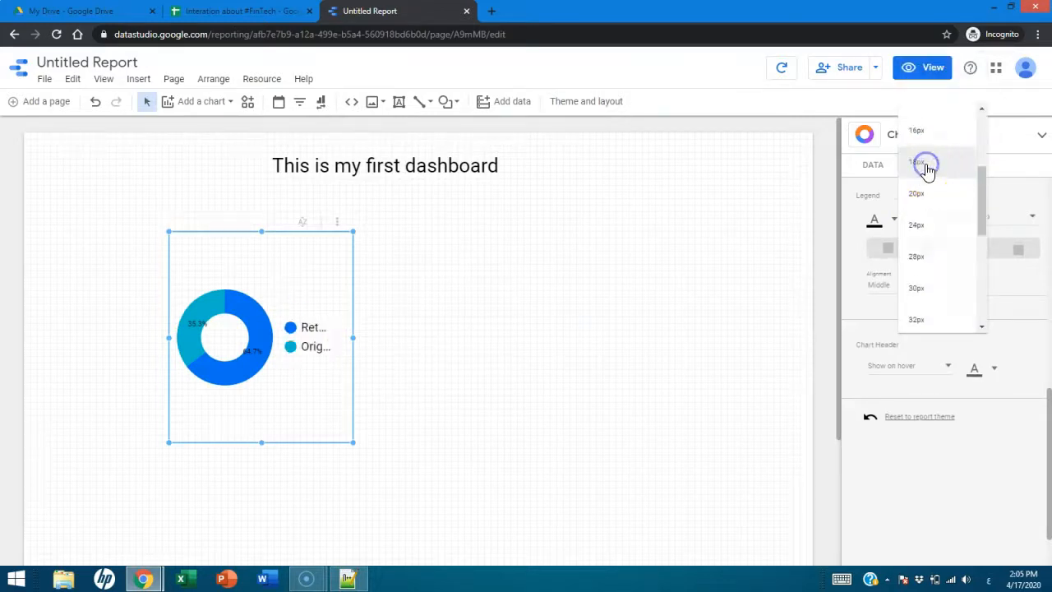
# Widen the donut chart's frame until the full legend names fit, and slightly enlarge the donut's centre hole
pyautogui.moveTo(353, 337); pyautogui.dragTo(505, 341)
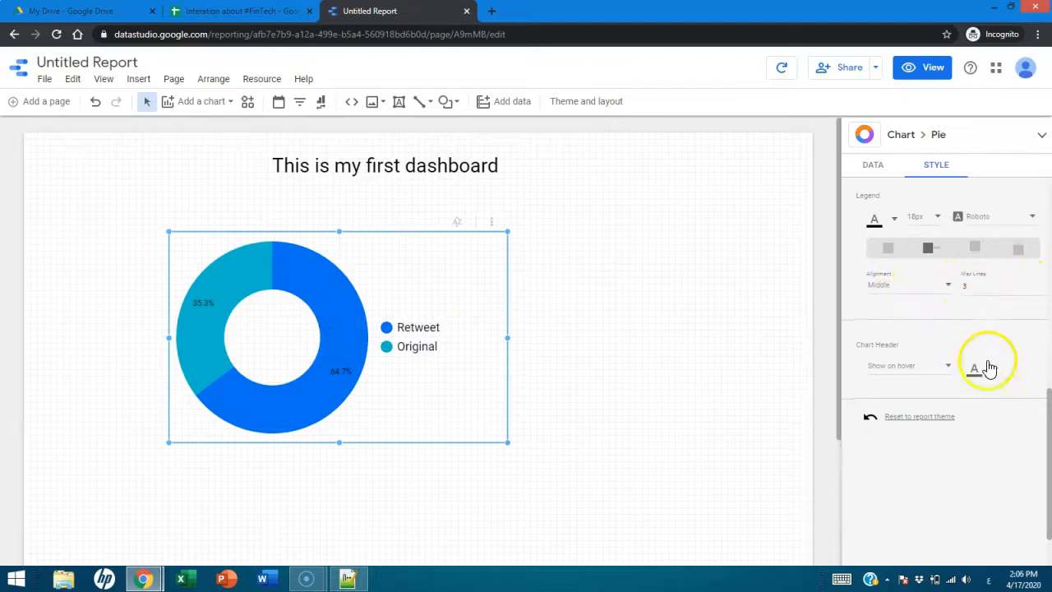
pyautogui.moveTo(1044, 410); pyautogui.dragTo(1045, 223)
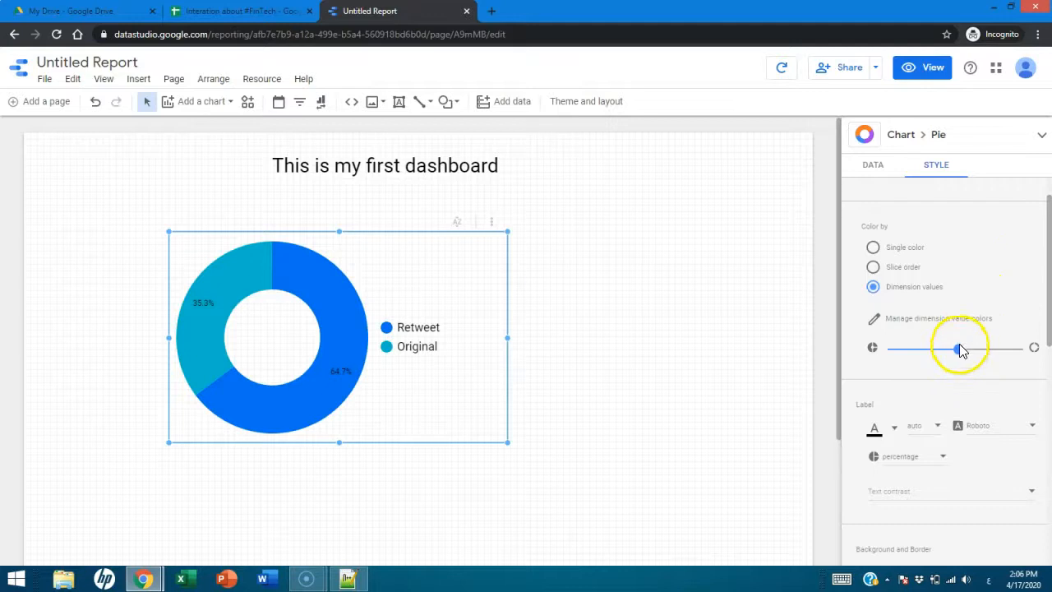
pyautogui.moveTo(973, 350)
pyautogui.mouseDown()
pyautogui.moveTo(994, 349)
pyautogui.moveTo(944, 350)
pyautogui.moveTo(970, 352)
pyautogui.mouseUp()
pyautogui.click(1049, 288)
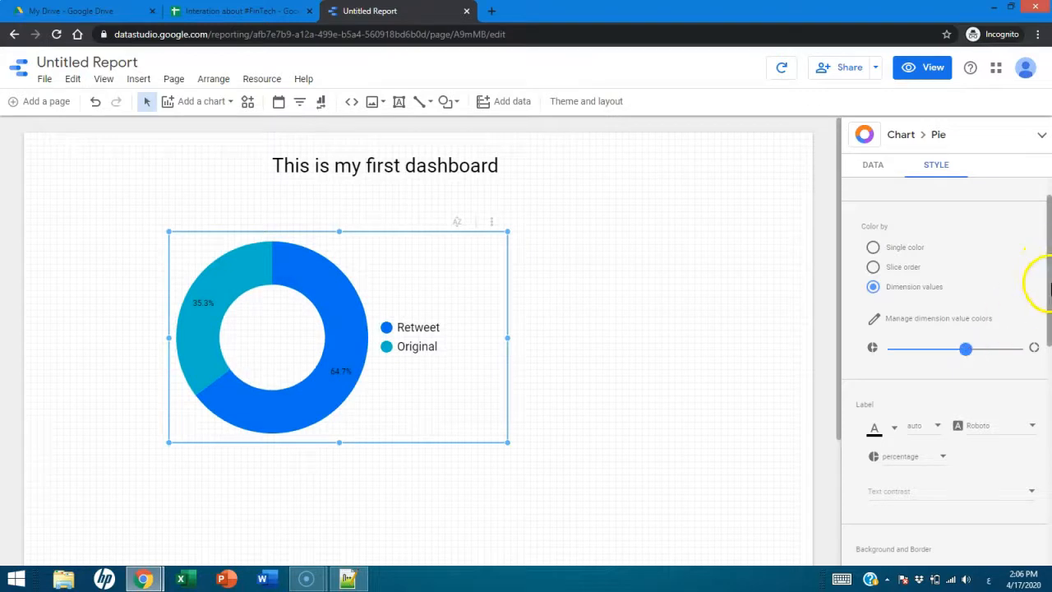
pyautogui.moveTo(1046, 286); pyautogui.dragTo(1048, 187)
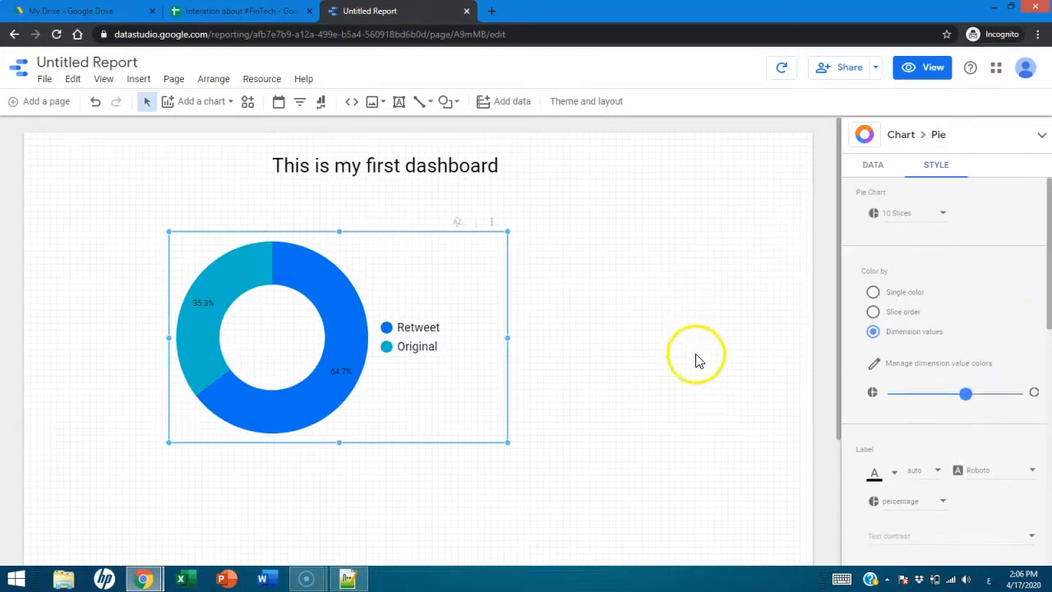
pyautogui.click(877, 165)
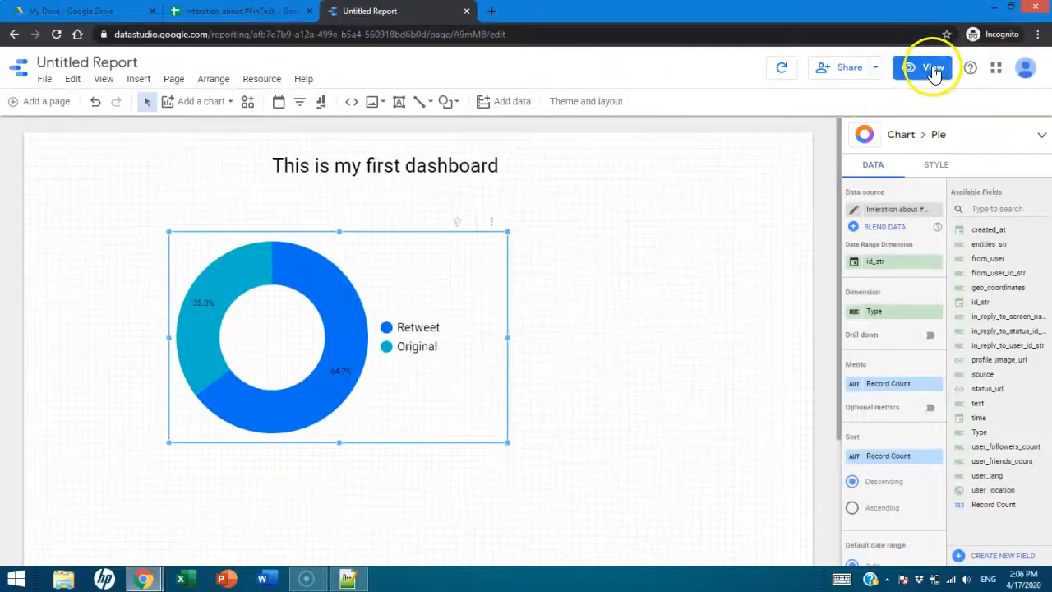
# Preview the report in view mode to inspect the donut's Retweet and Original slices, and return to editing
pyautogui.click(808, 134)
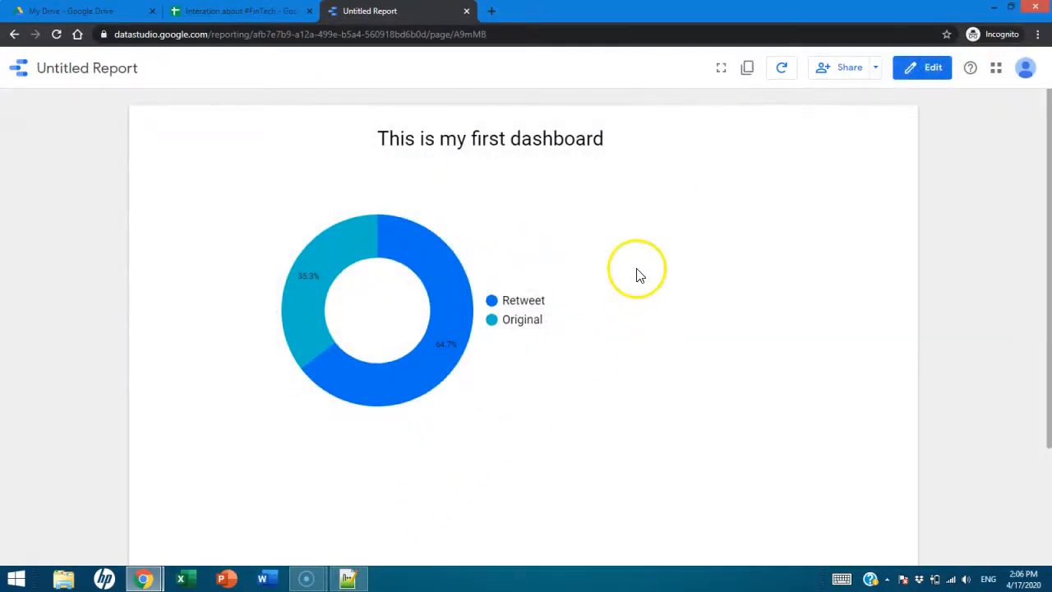
pyautogui.moveTo(436, 290)
pyautogui.moveTo(306, 277)
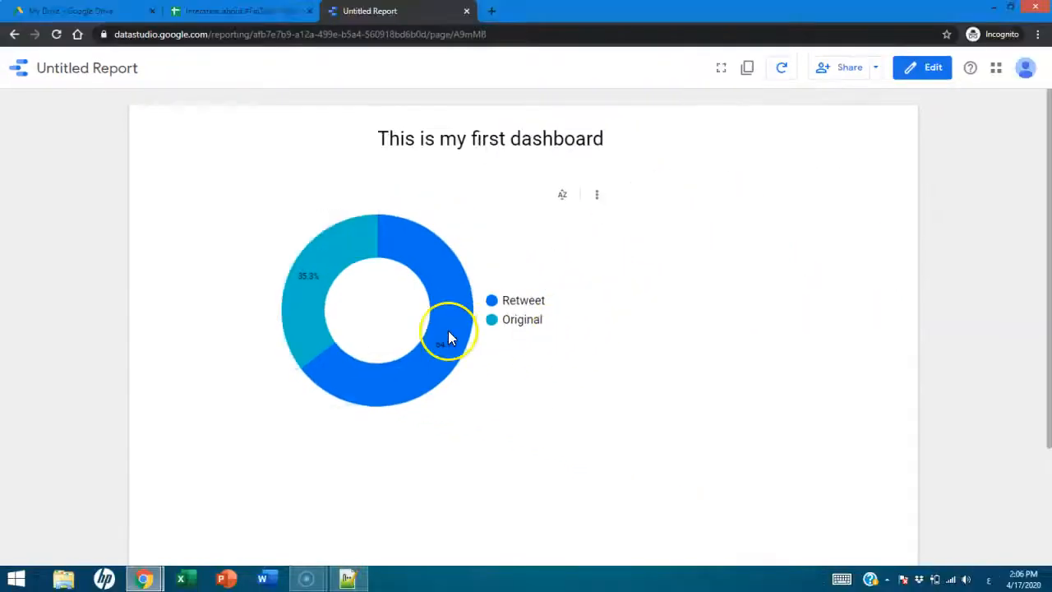
pyautogui.moveTo(445, 337)
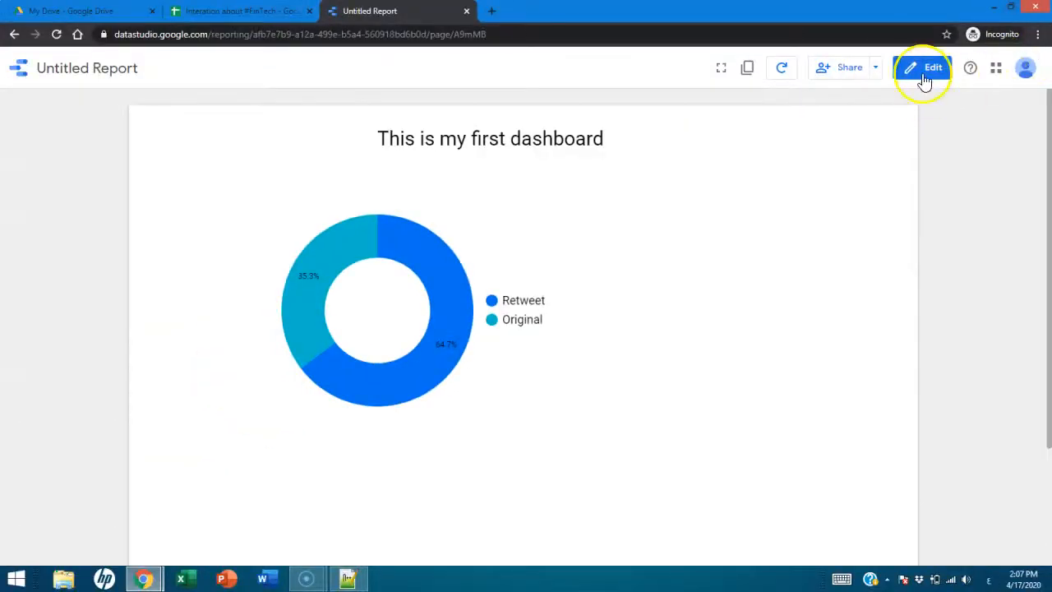
pyautogui.click(924, 79)
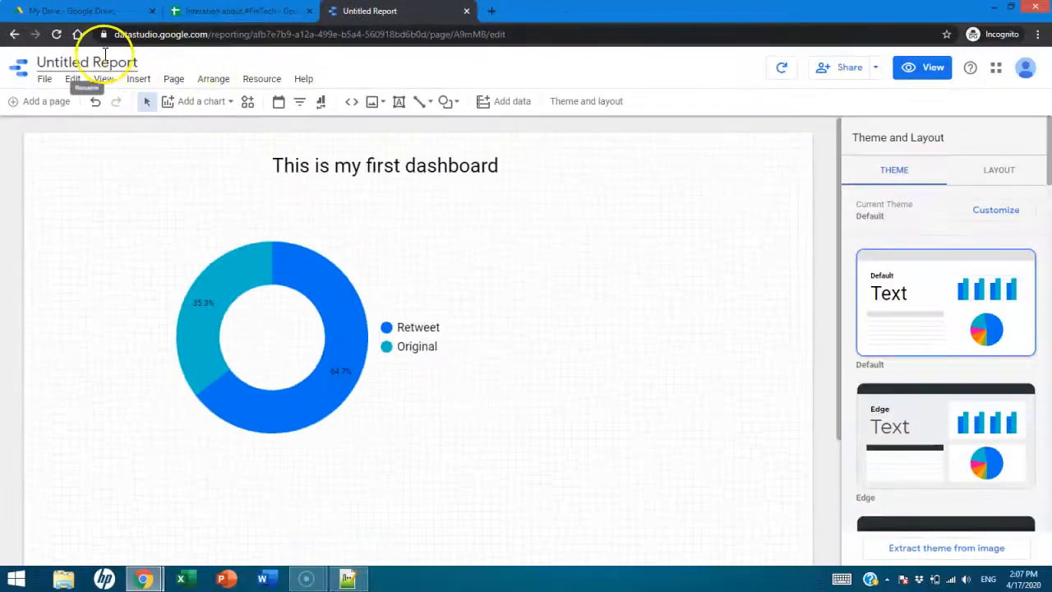
# Rename the report as "My first dashboard for individual assignment"
pyautogui.doubleClick(95, 62)
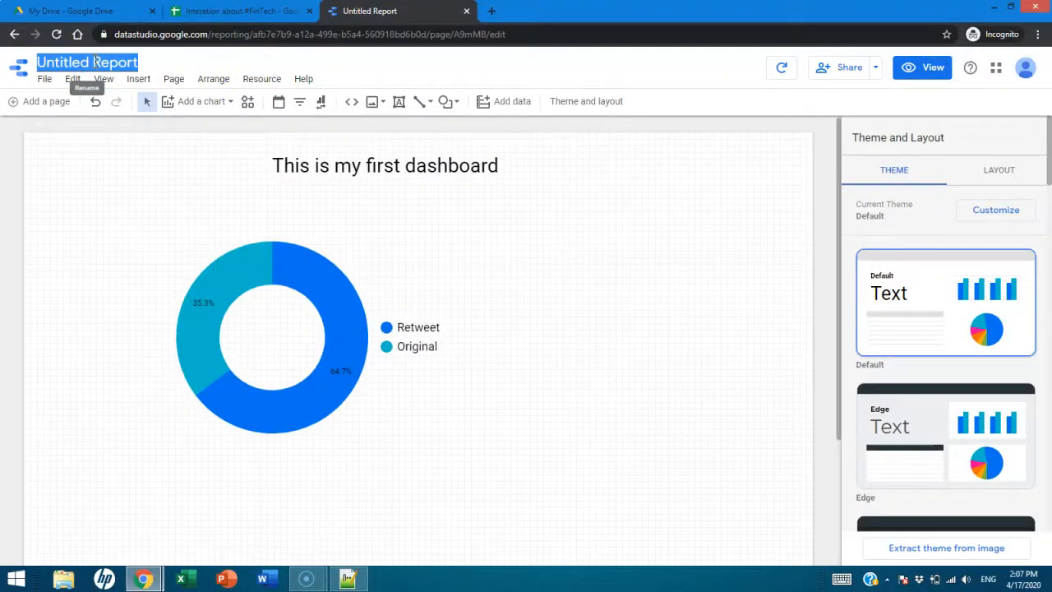
pyautogui.write('M')
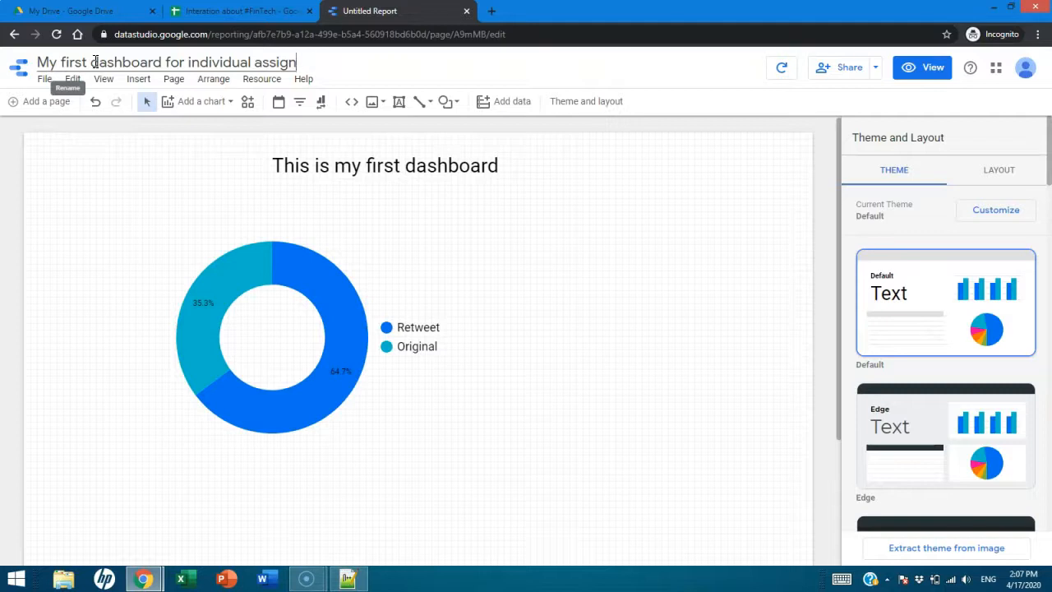
pyautogui.click(616, 429)
# Apply the Edge theme to the report and move the donut chart to the page's left edge, just below the title
pyautogui.click(892, 451)
pyautogui.click(587, 415)
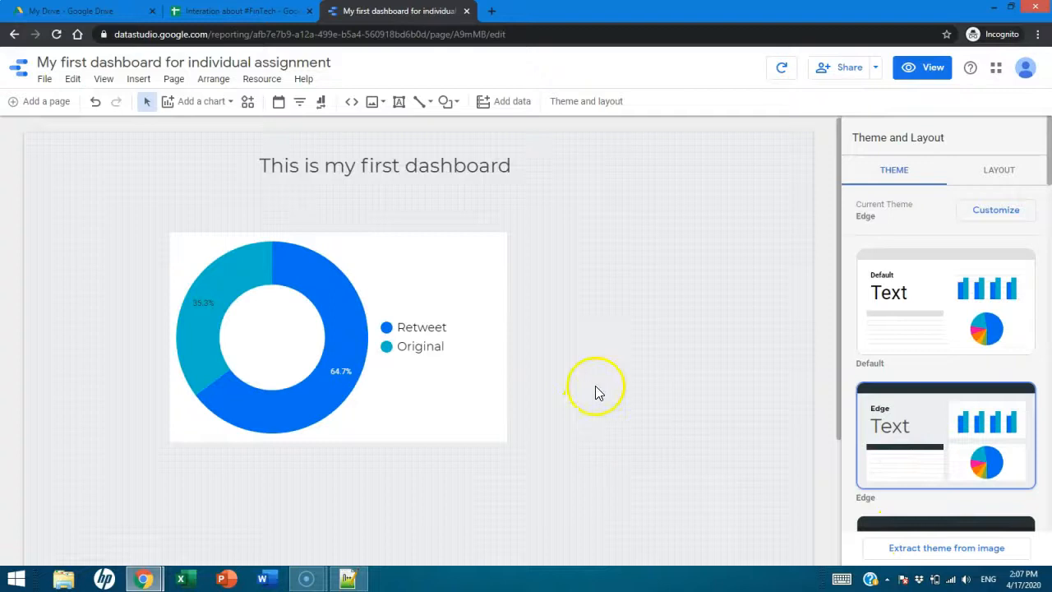
pyautogui.click(469, 292)
pyautogui.moveTo(468, 292); pyautogui.dragTo(293, 275)
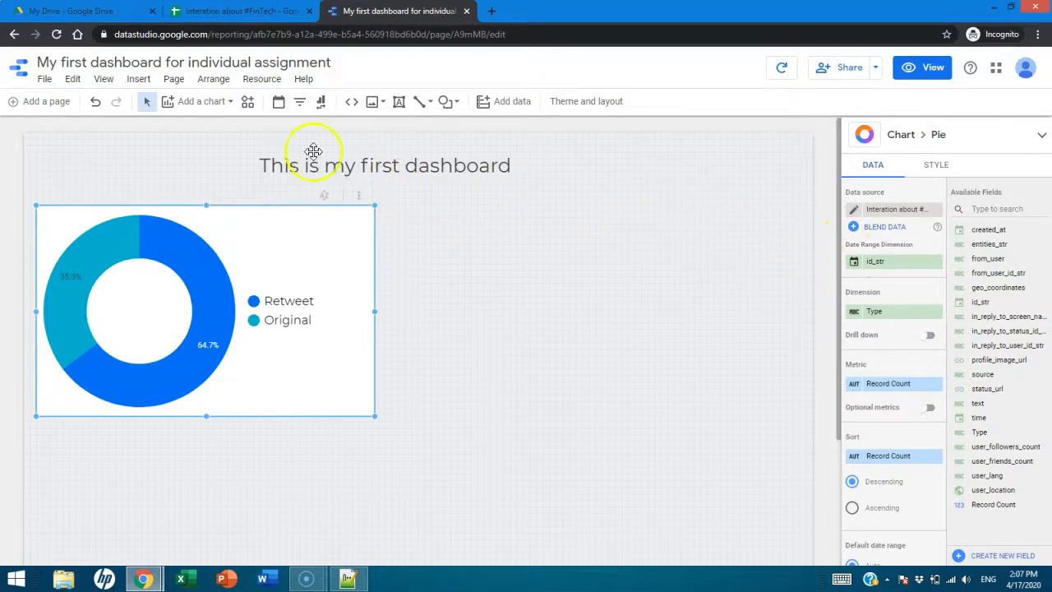
# Add a Record Count scorecard and position it just right of the donut chart, level with the chart's upper edge
pyautogui.click(231, 101)
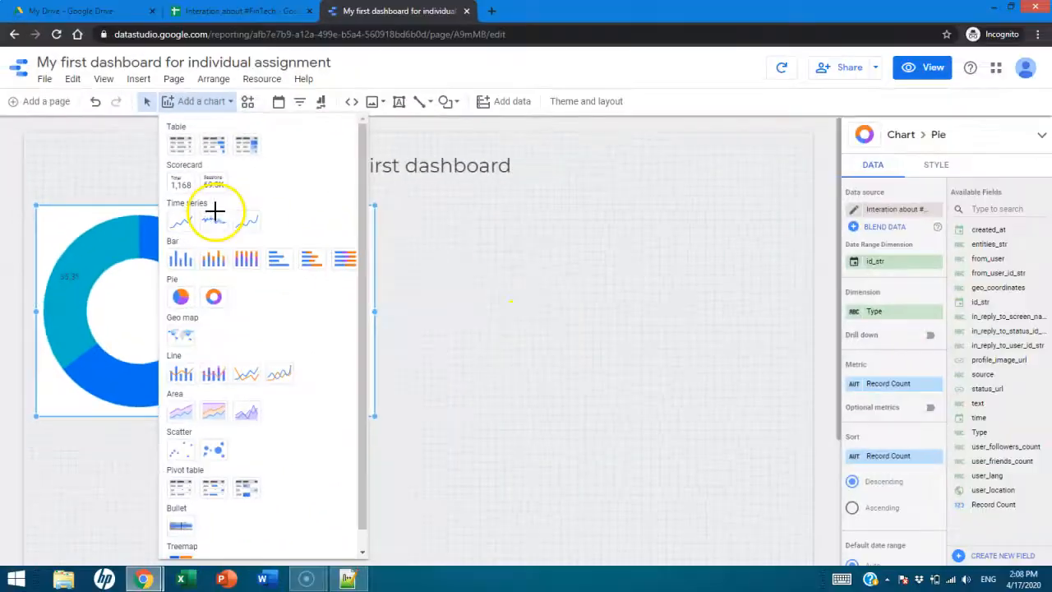
pyautogui.click(182, 188)
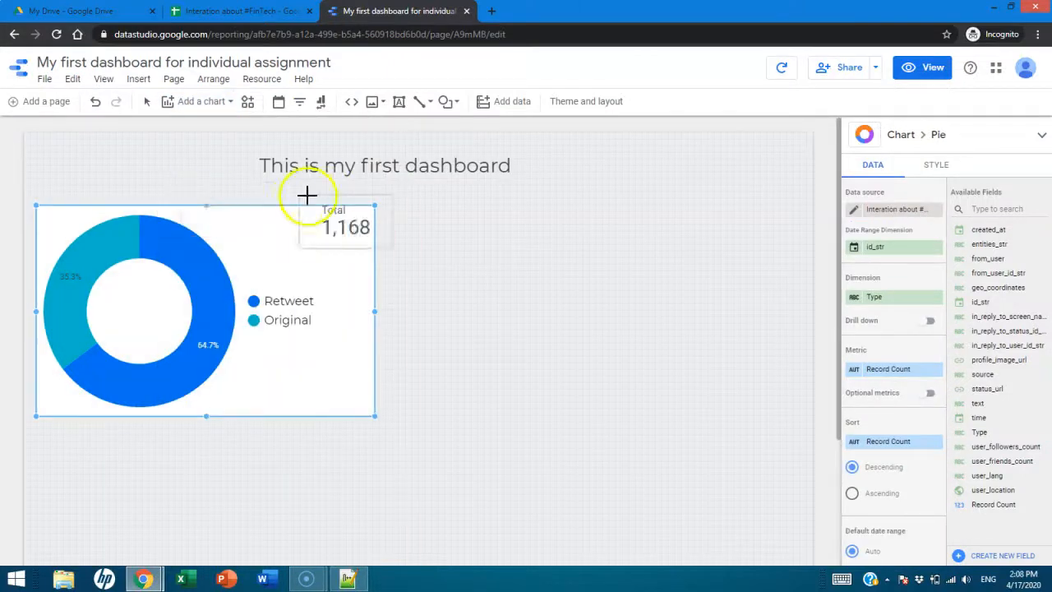
pyautogui.click(561, 201)
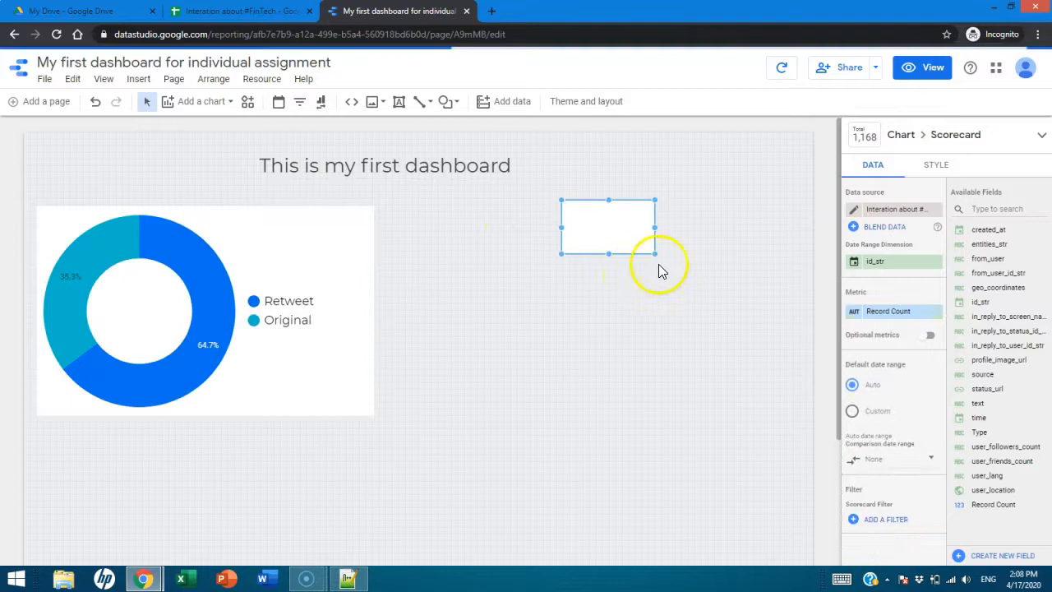
pyautogui.click(635, 308)
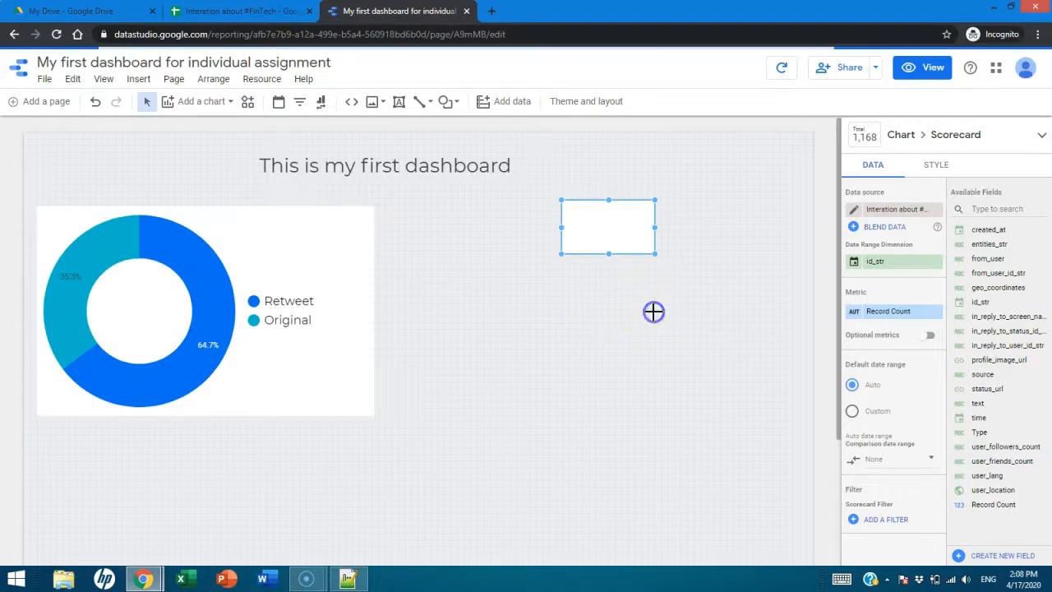
pyautogui.click(653, 311)
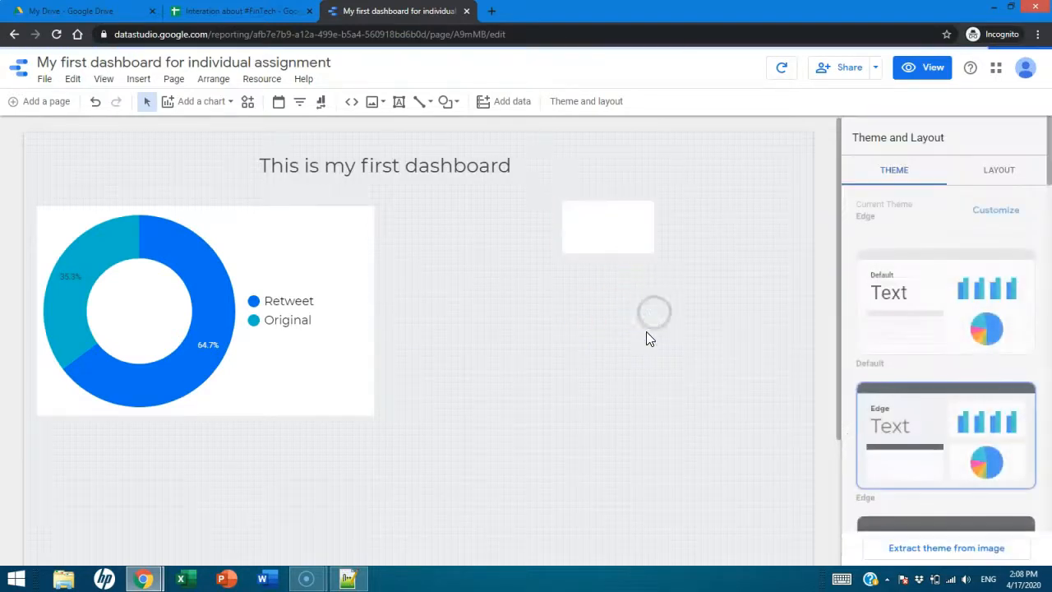
pyautogui.click(607, 237)
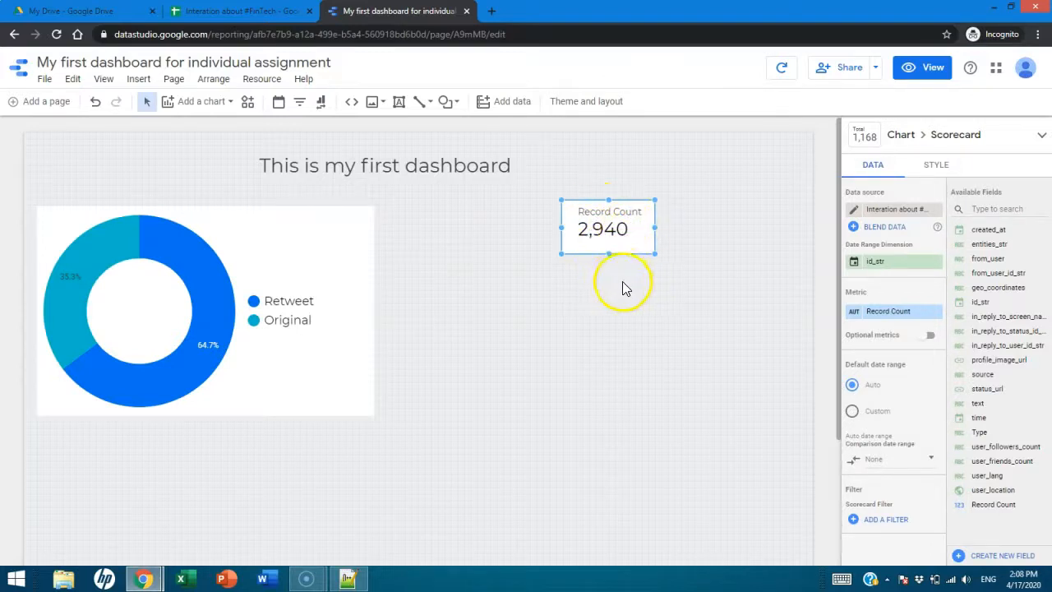
pyautogui.click(593, 281)
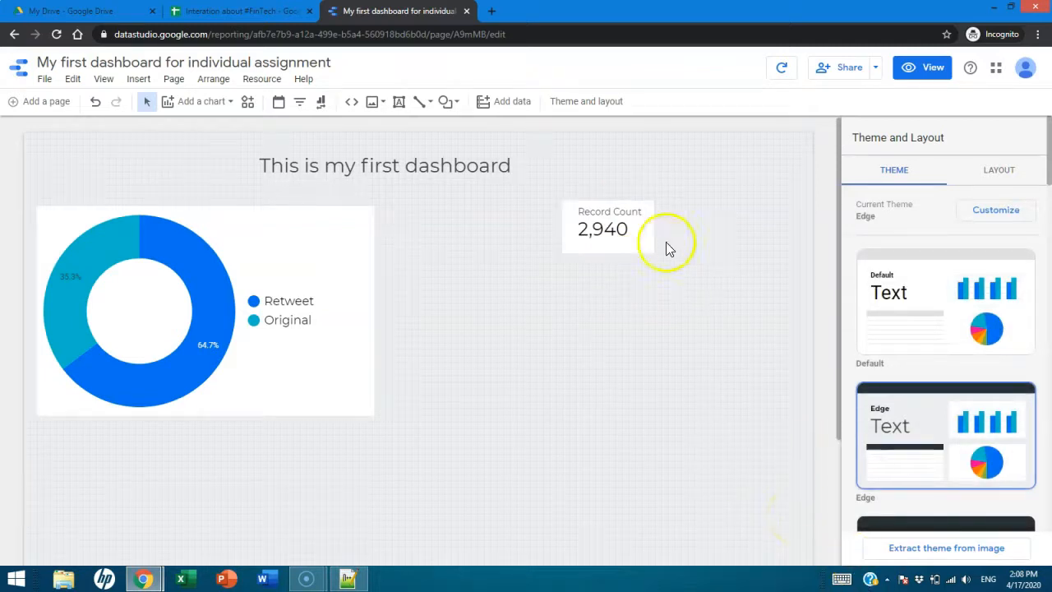
pyautogui.moveTo(605, 222); pyautogui.dragTo(444, 235)
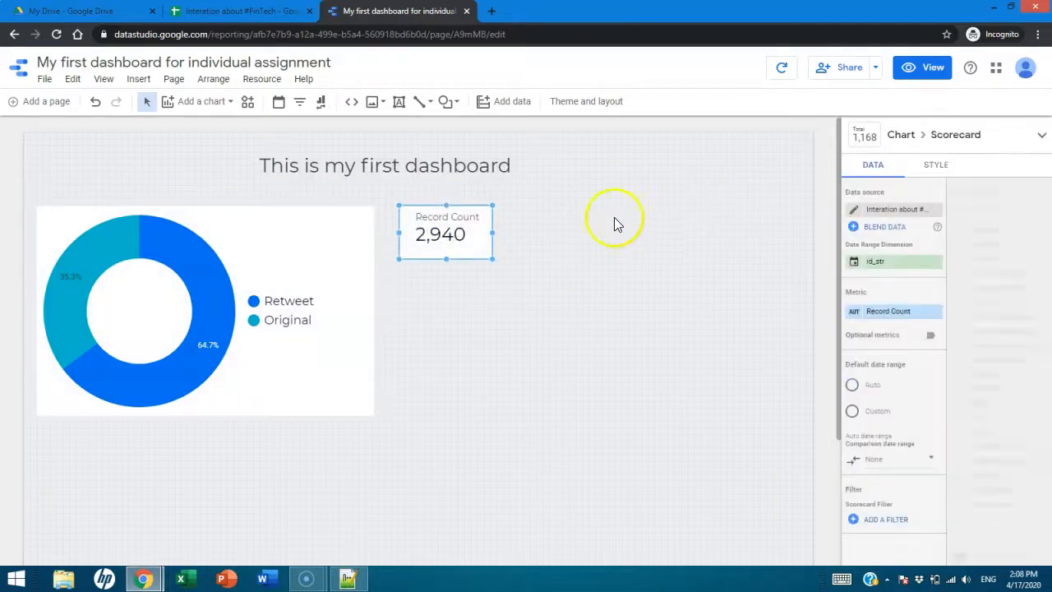
# Set the background colour of the Record Count scorecard to orange
pyautogui.click(943, 165)
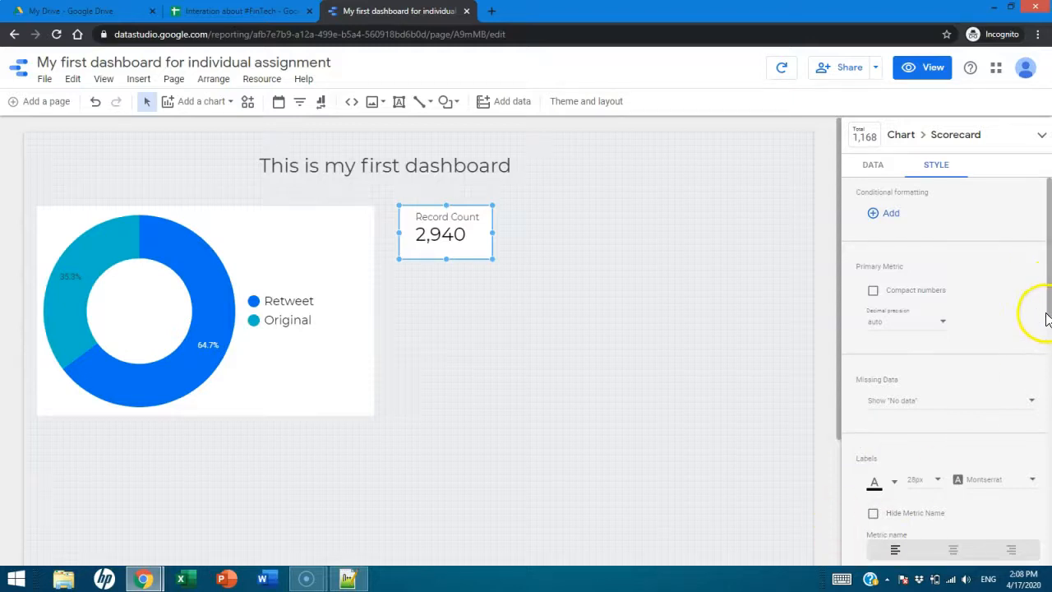
pyautogui.moveTo(1047, 317); pyautogui.dragTo(1048, 440)
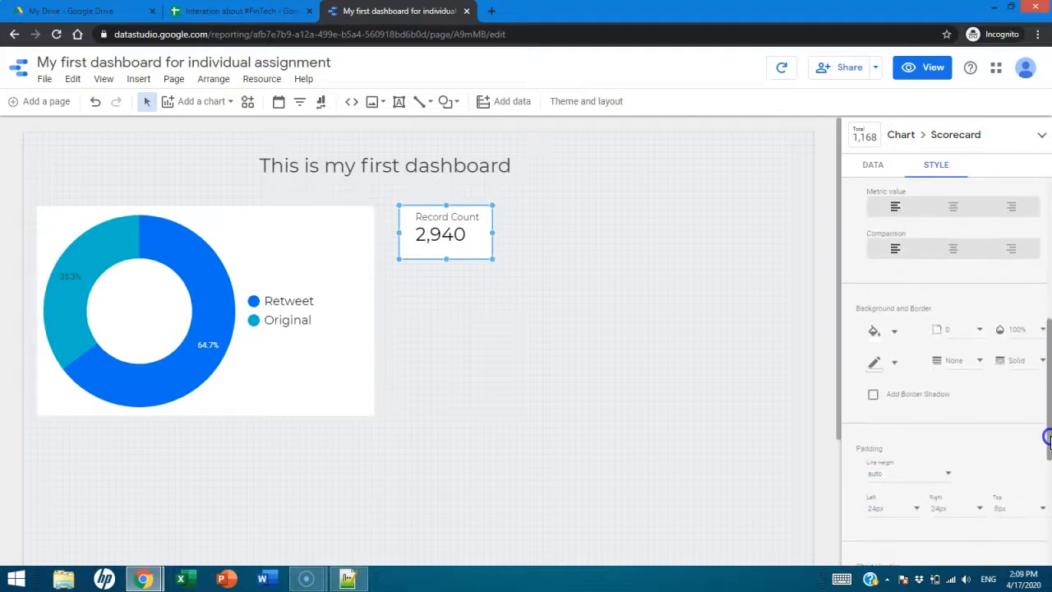
pyautogui.click(894, 331)
pyautogui.click(1001, 232)
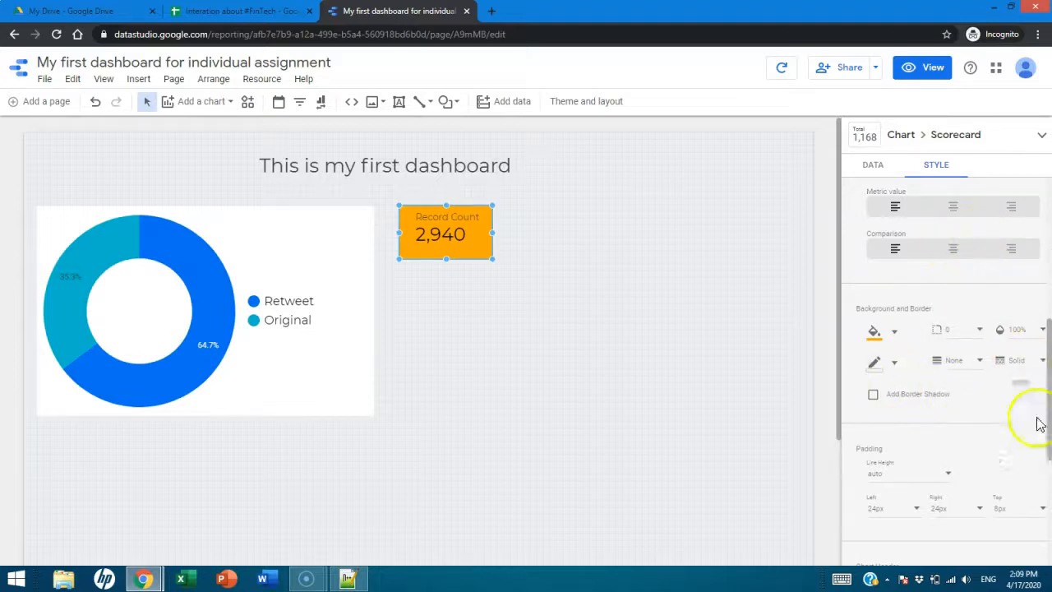
pyautogui.moveTo(1048, 384)
pyautogui.mouseDown()
pyautogui.moveTo(1044, 469)
pyautogui.moveTo(1045, 371)
pyautogui.moveTo(1048, 493)
pyautogui.moveTo(1041, 192)
pyautogui.moveTo(1045, 376)
pyautogui.mouseUp()
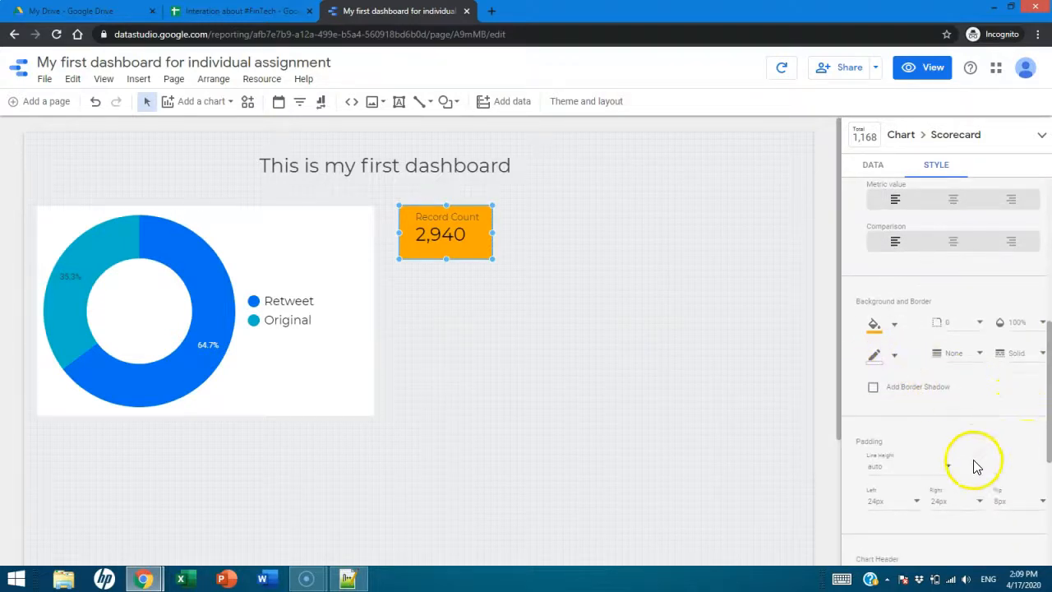
# Change the font colour of the scorecard's chart header to blue
pyautogui.moveTo(1044, 416); pyautogui.dragTo(1040, 474)
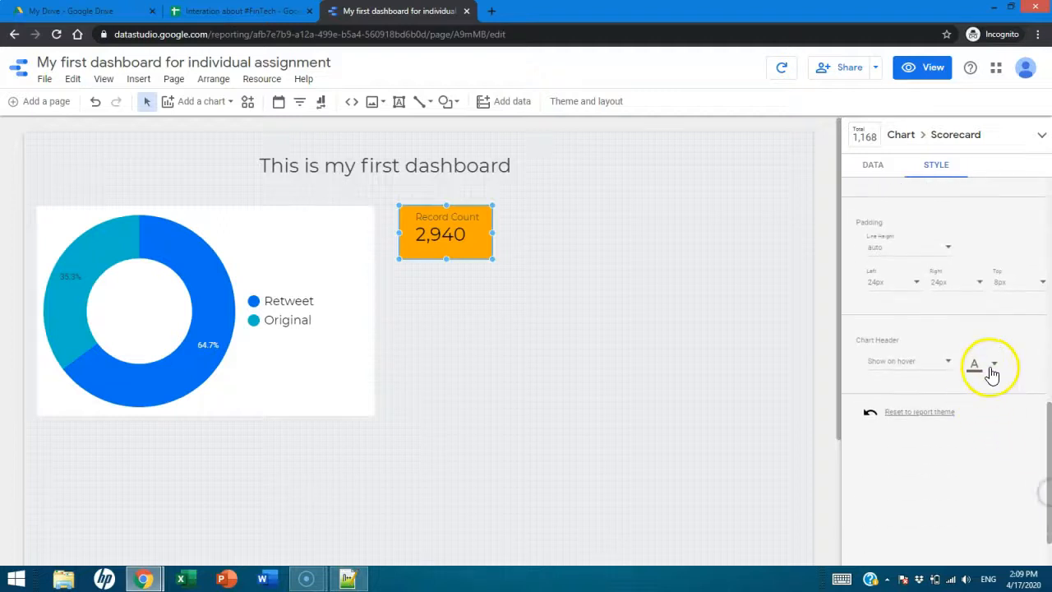
pyautogui.click(992, 367)
pyautogui.click(939, 294)
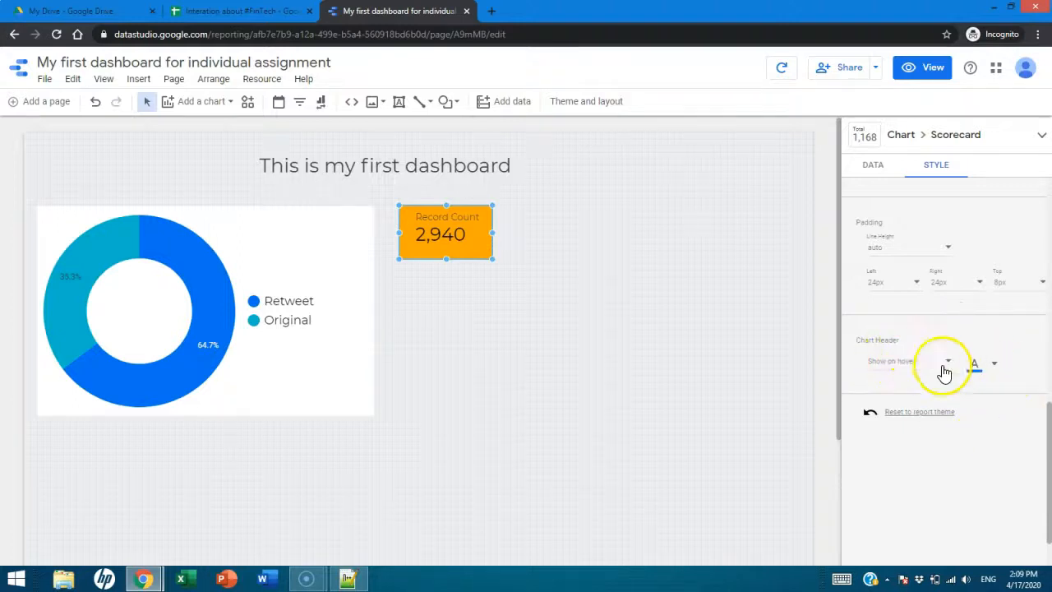
pyautogui.scroll(8, 858, 321)
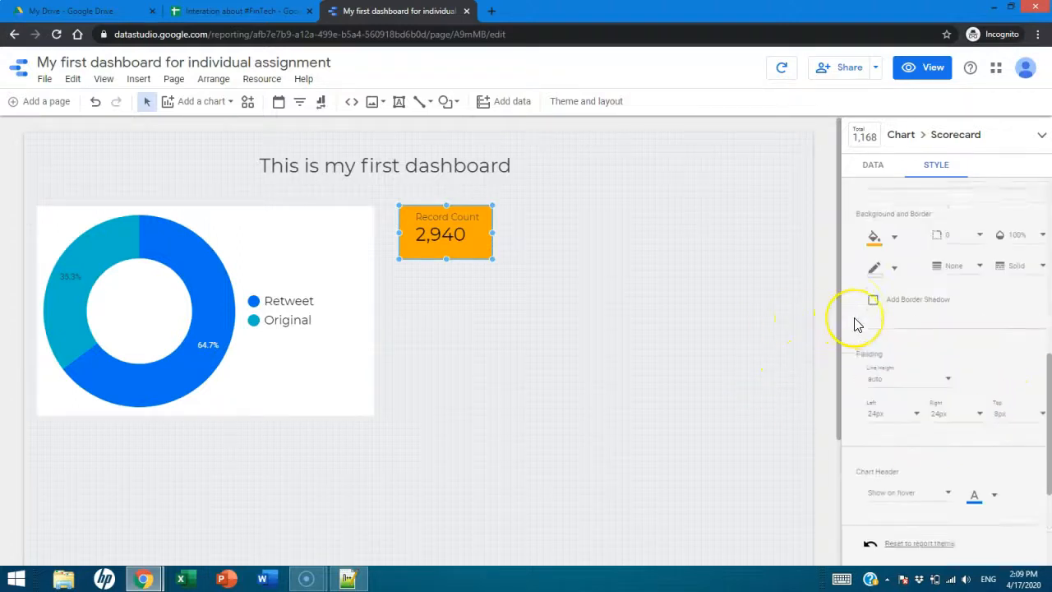
# Resize the Record Count scorecard to be slightly wider and shorter
pyautogui.click(440, 261)
pyautogui.click(455, 238)
pyautogui.moveTo(491, 260)
pyautogui.mouseDown()
pyautogui.moveTo(577, 325)
pyautogui.moveTo(531, 254)
pyautogui.moveTo(503, 253)
pyautogui.mouseUp()
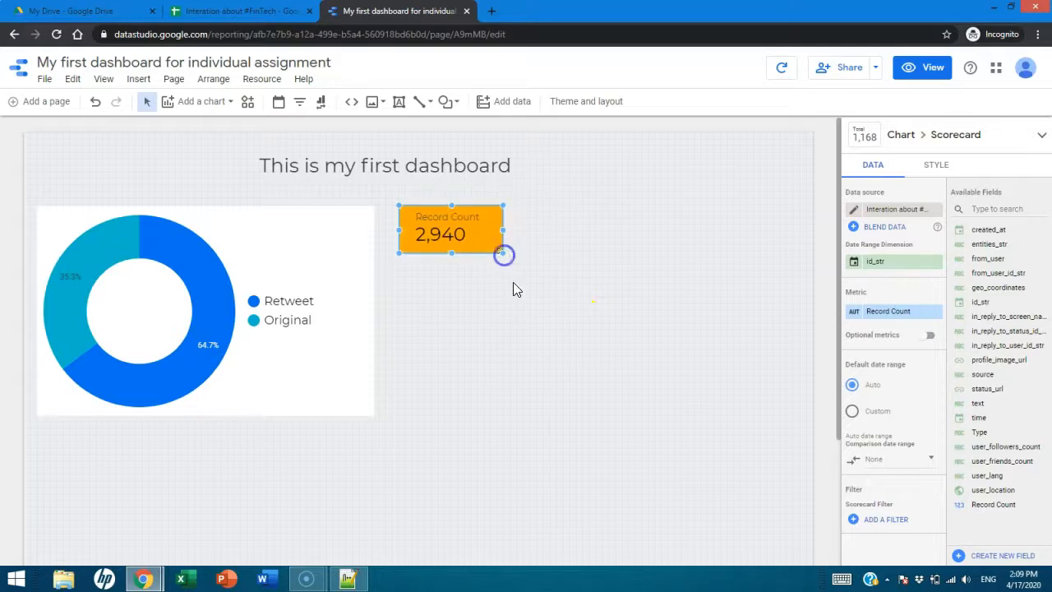
pyautogui.click(537, 325)
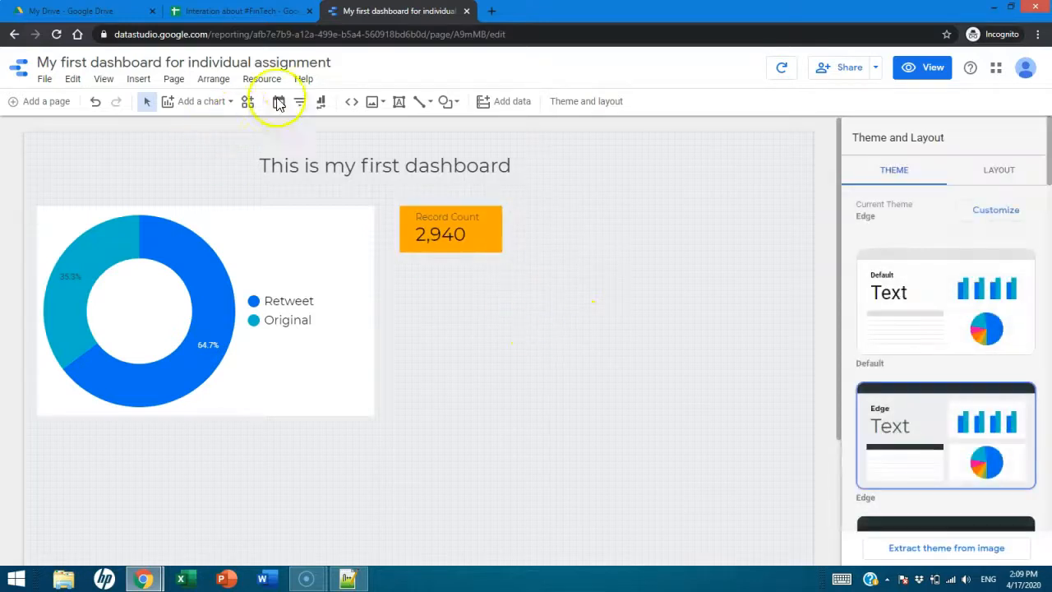
# Insert a table with bars below the scorecard and enlarge it towards the page's right edge and further down
pyautogui.click(212, 105)
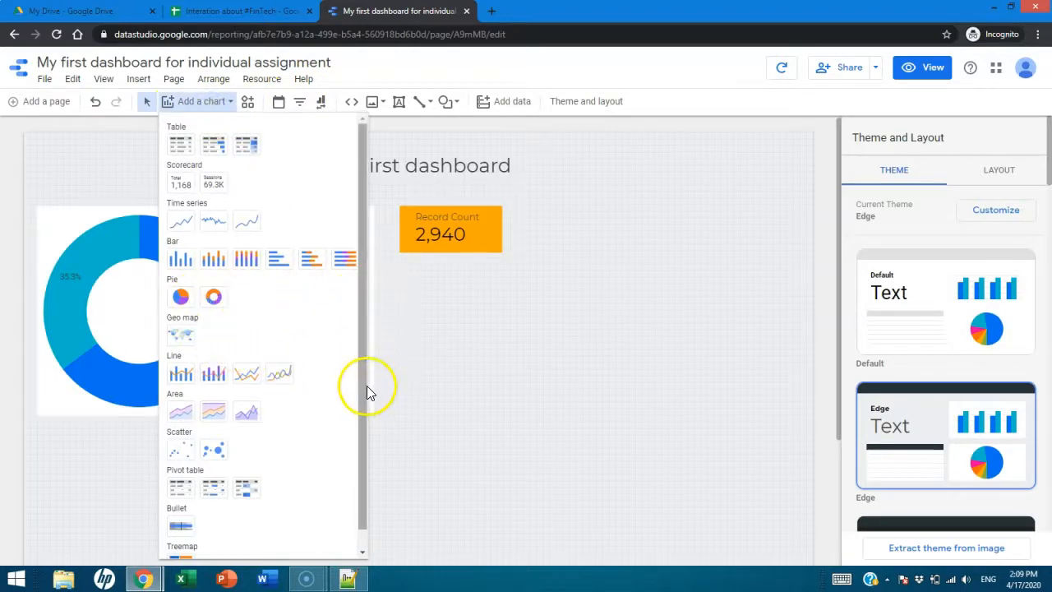
pyautogui.moveTo(365, 391); pyautogui.dragTo(368, 434)
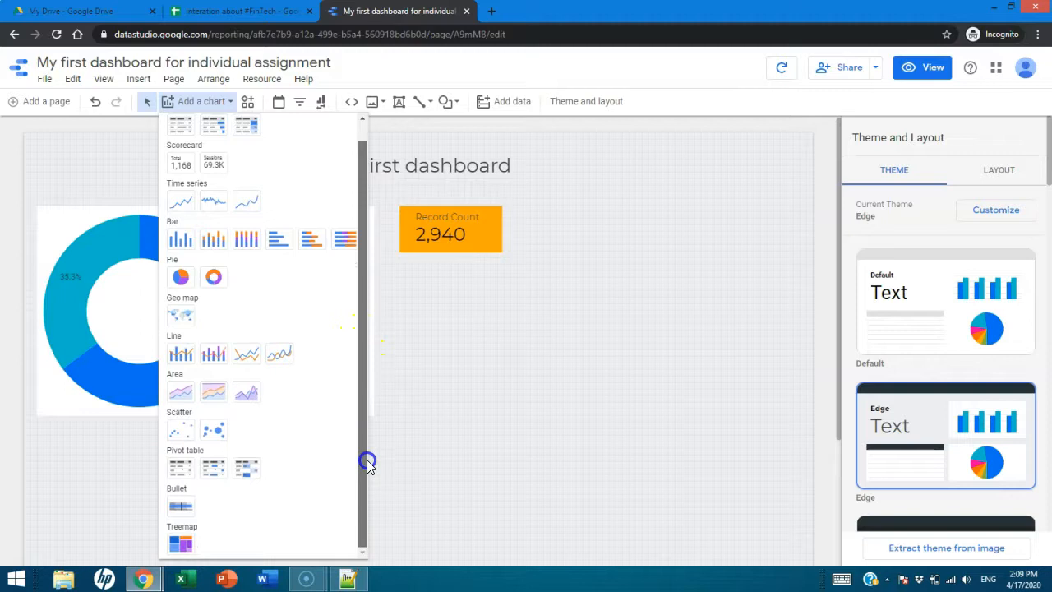
pyautogui.click(216, 127)
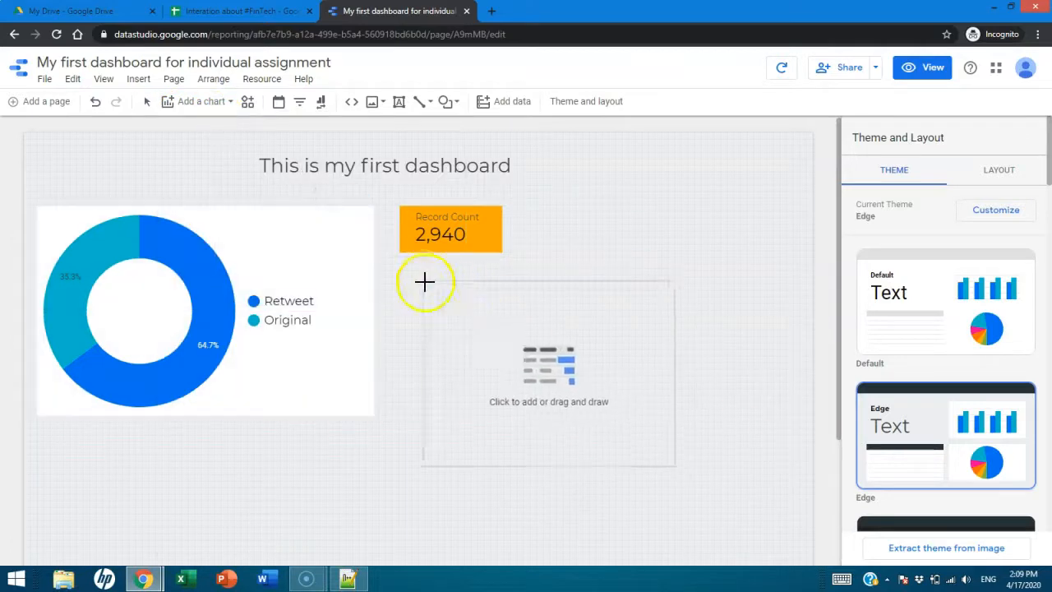
pyautogui.click(406, 280)
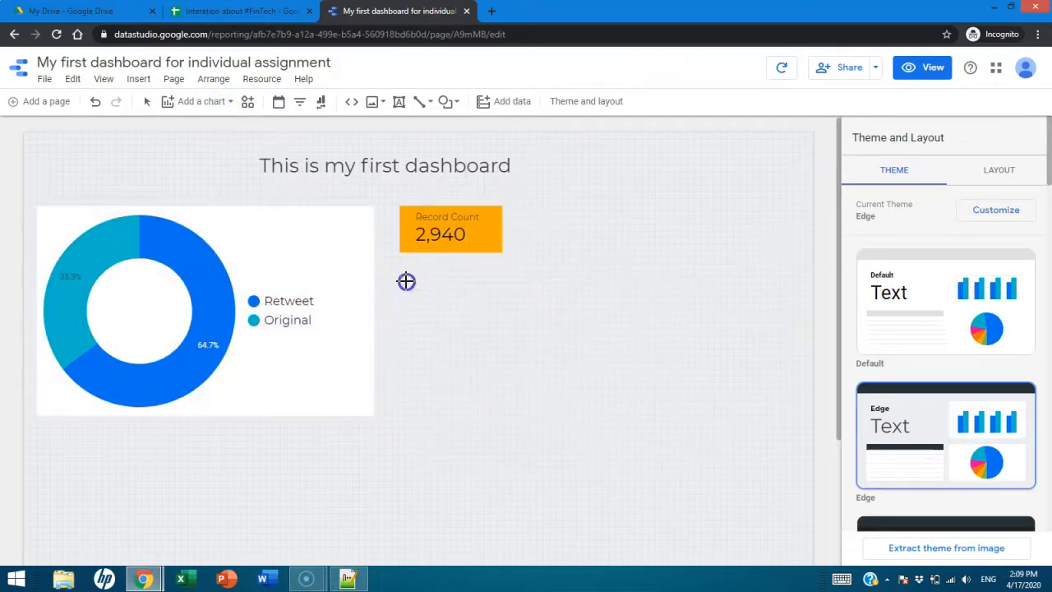
pyautogui.moveTo(657, 465); pyautogui.dragTo(792, 546)
pyautogui.click(721, 503)
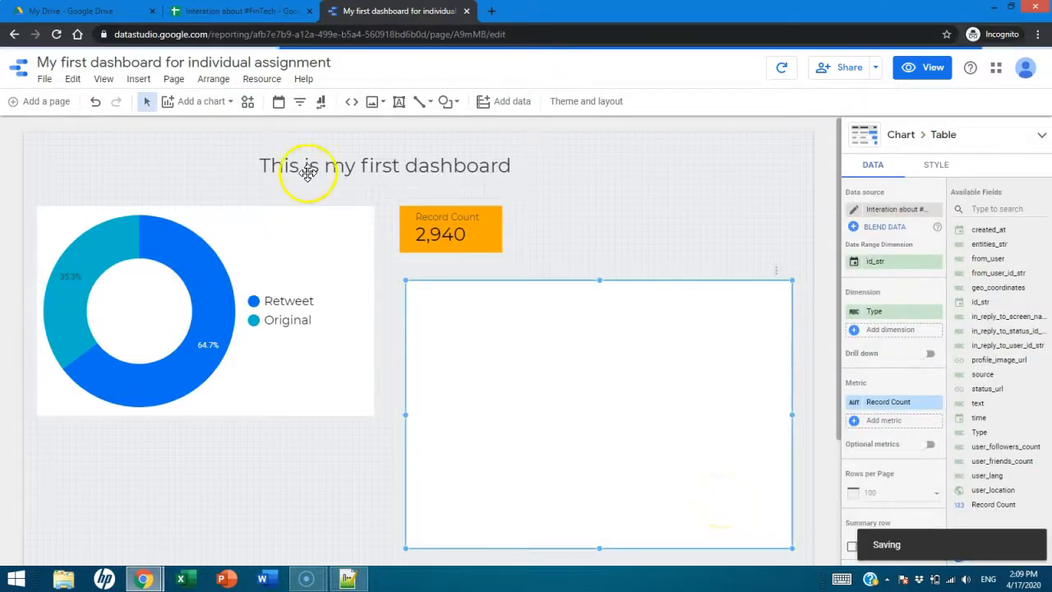
pyautogui.click(206, 101)
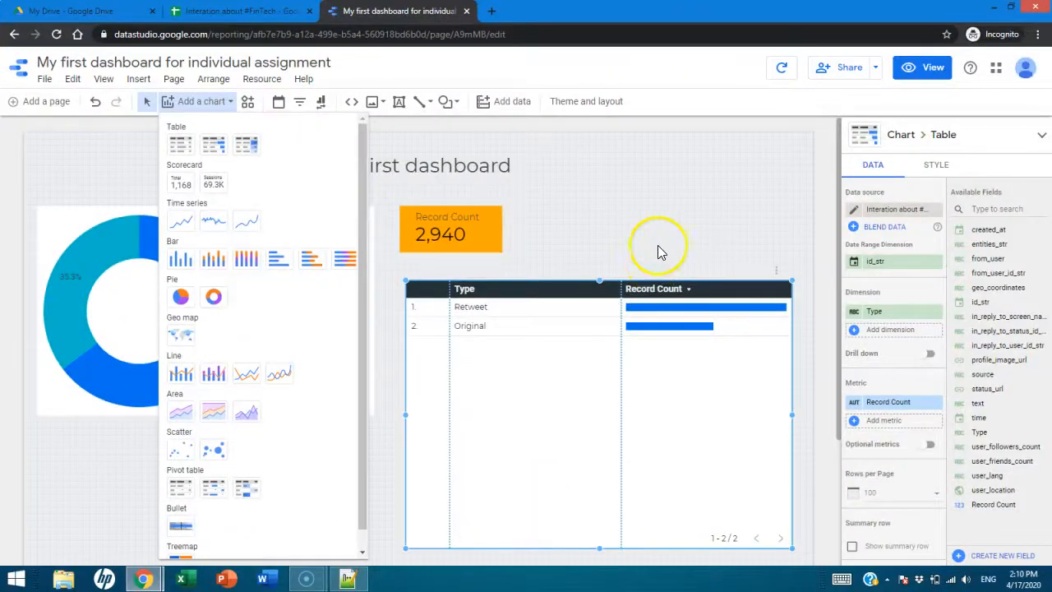
pyautogui.click(609, 229)
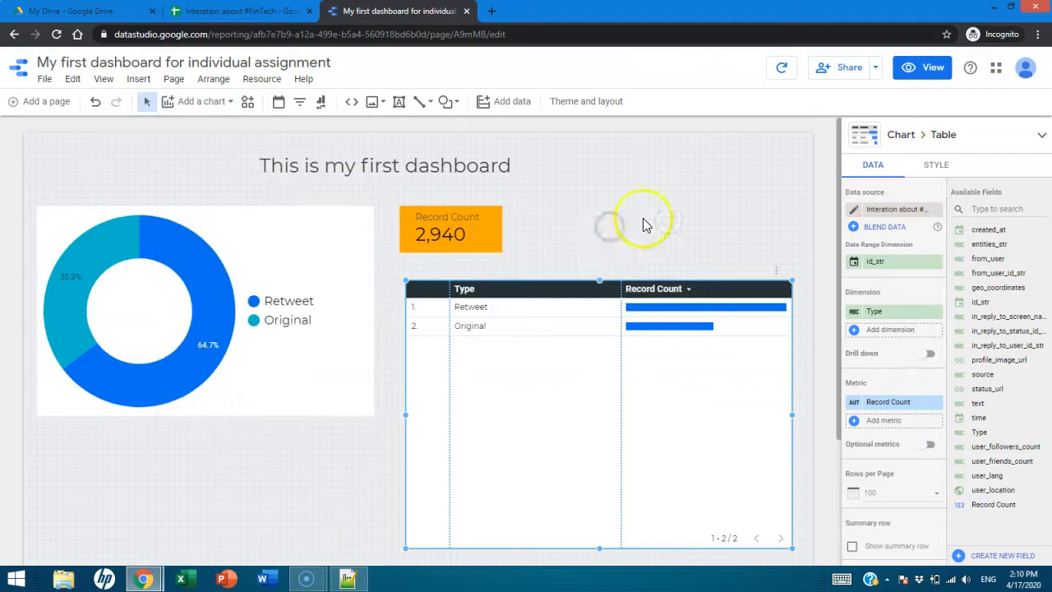
# Shift the table slightly left and add text, user_followers_count and user_friends_count as dimensions, placing text before Type
pyautogui.moveTo(602, 287); pyautogui.dragTo(577, 277)
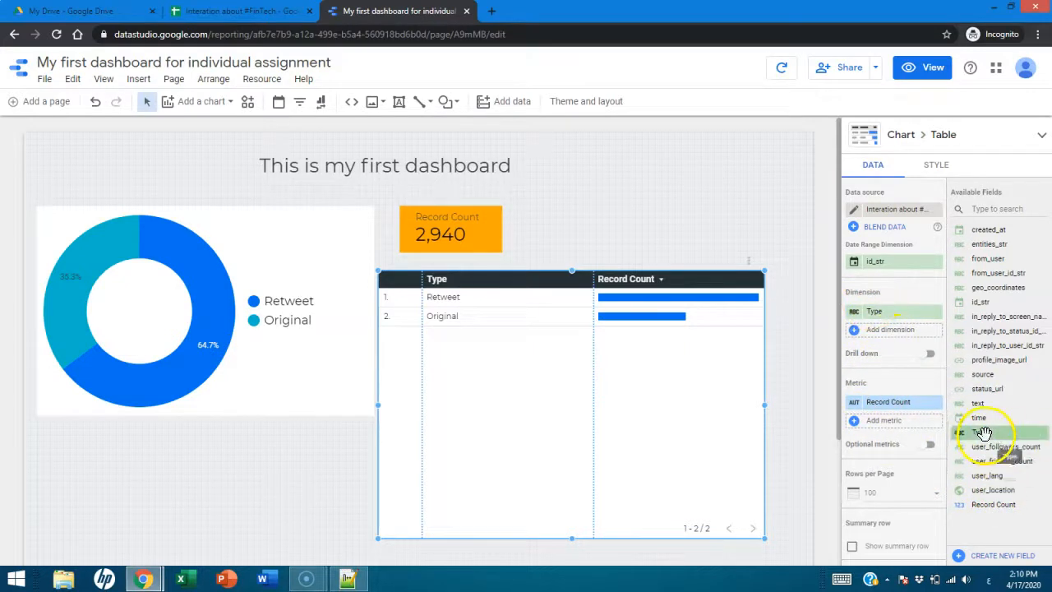
pyautogui.moveTo(977, 404); pyautogui.dragTo(875, 317)
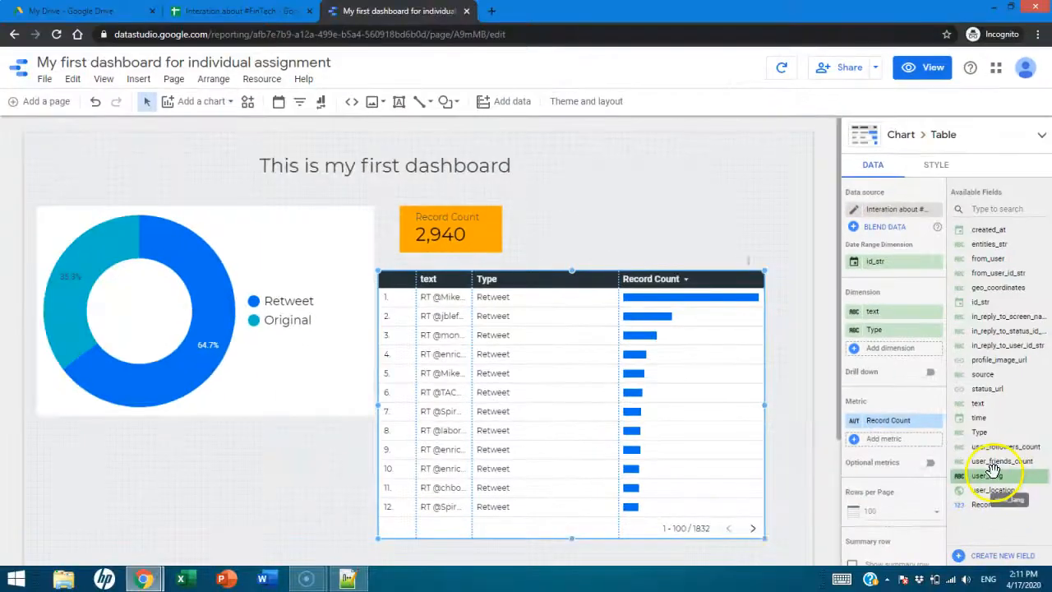
pyautogui.moveTo(996, 450); pyautogui.dragTo(888, 348)
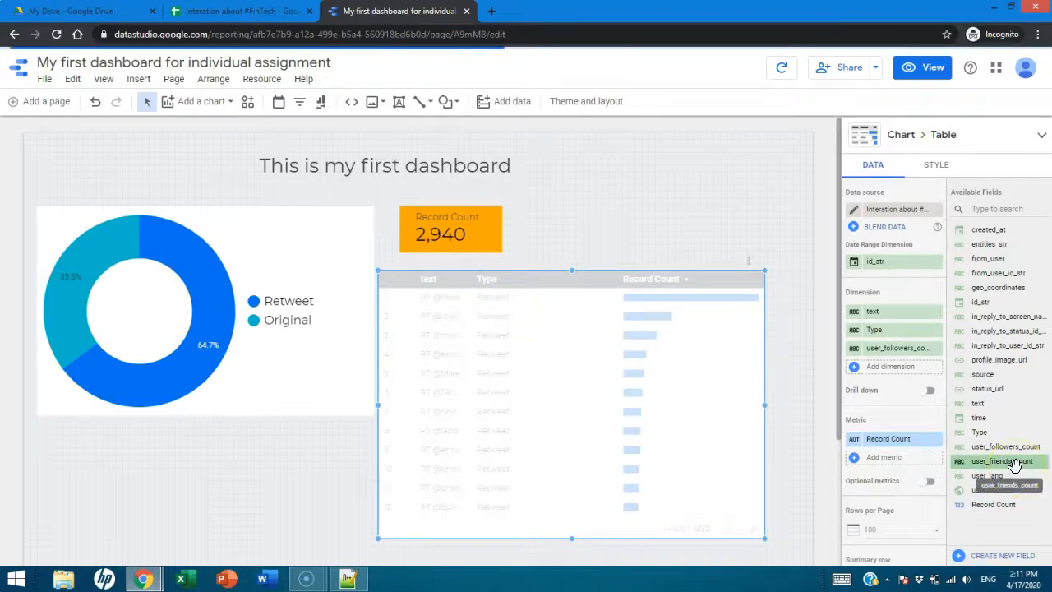
pyautogui.moveTo(1016, 465); pyautogui.dragTo(916, 361)
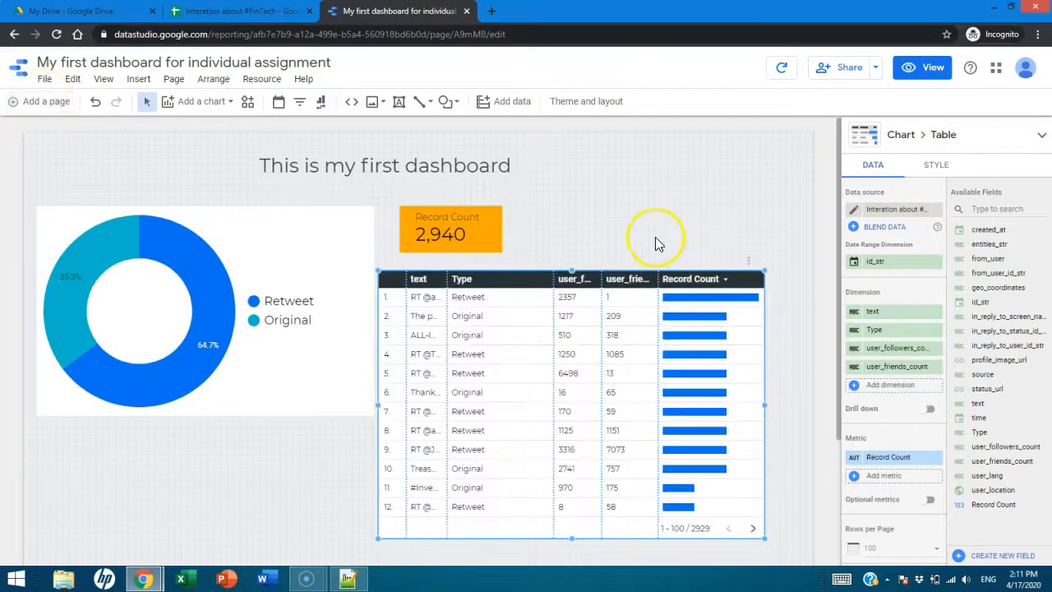
# Shrink the donut chart and lay the table out below it across most of the page width
pyautogui.click(298, 282)
pyautogui.moveTo(298, 282)
pyautogui.mouseDown()
pyautogui.moveTo(302, 335)
pyautogui.moveTo(293, 266)
pyautogui.mouseUp()
pyautogui.moveTo(349, 337); pyautogui.dragTo(290, 233)
pyautogui.moveTo(419, 220); pyautogui.dragTo(136, 270)
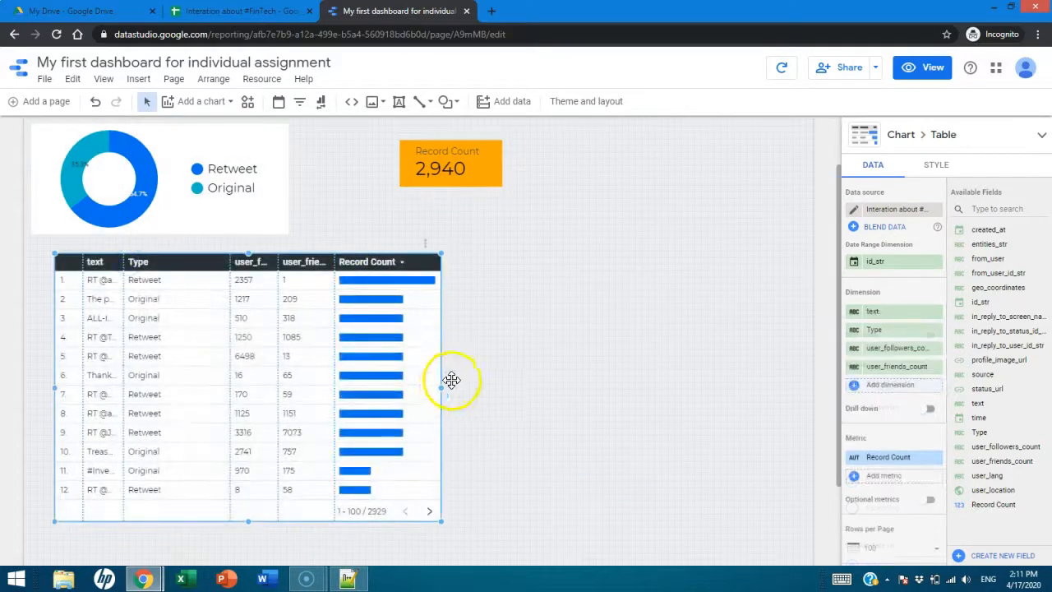
pyautogui.moveTo(442, 386); pyautogui.dragTo(745, 385)
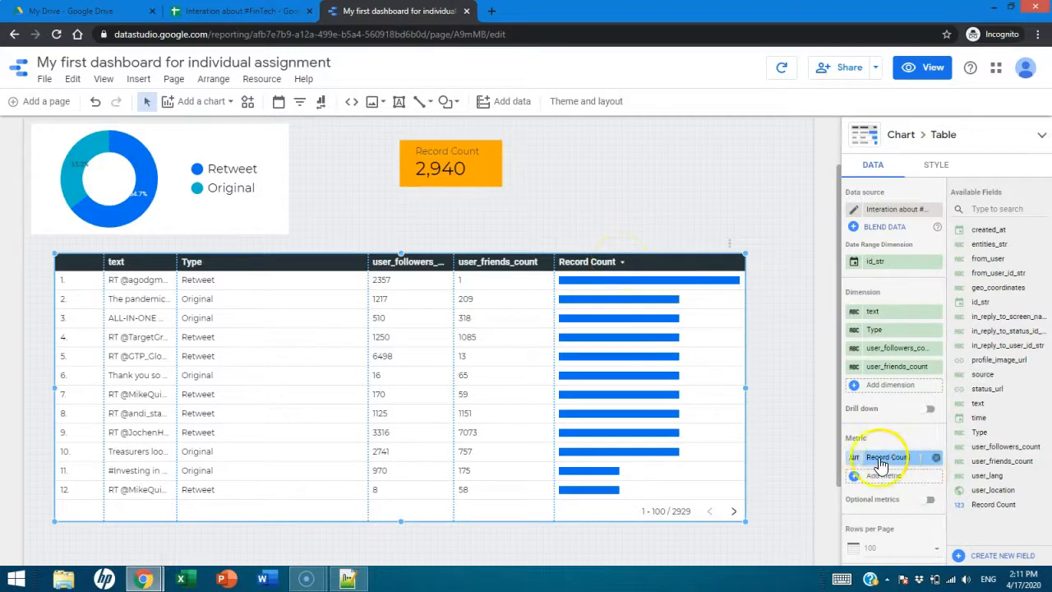
# Remove the Record Count metric from the table so that it contains only dimension columns
pyautogui.moveTo(859, 457)
pyautogui.mouseDown()
pyautogui.moveTo(873, 458)
pyautogui.moveTo(870, 431)
pyautogui.moveTo(879, 459)
pyautogui.mouseUp()
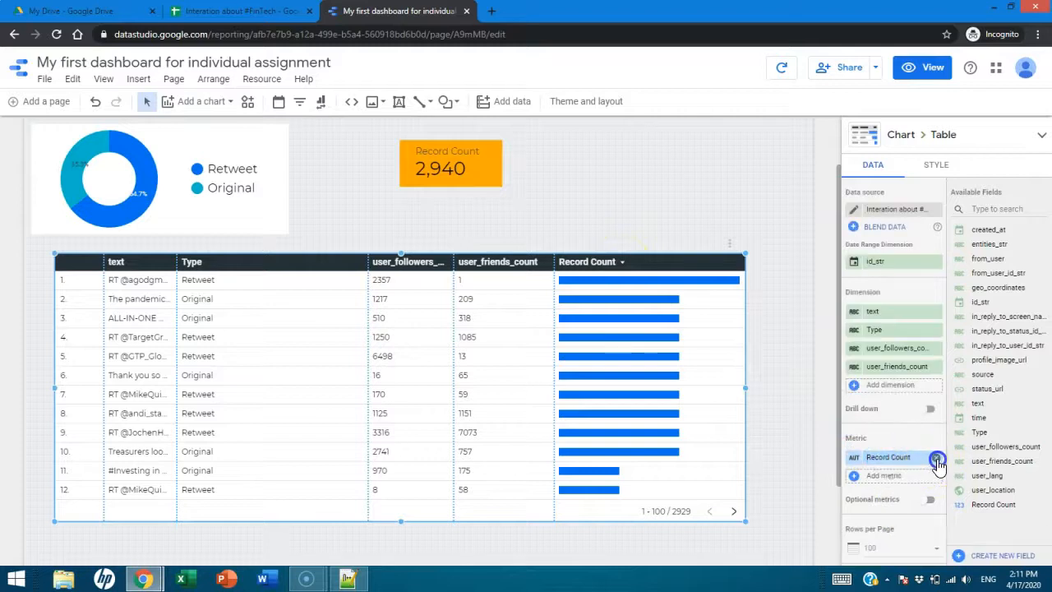
pyautogui.click(936, 458)
pyautogui.click(904, 466)
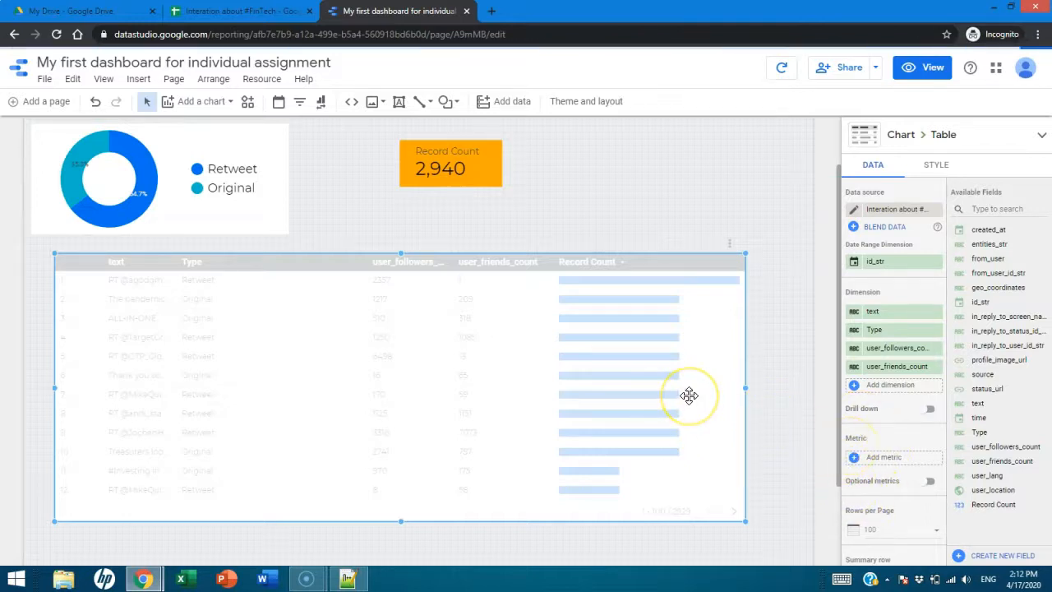
pyautogui.moveTo(676, 392)
pyautogui.mouseDown()
pyautogui.moveTo(471, 380)
pyautogui.moveTo(458, 343)
pyautogui.mouseUp()
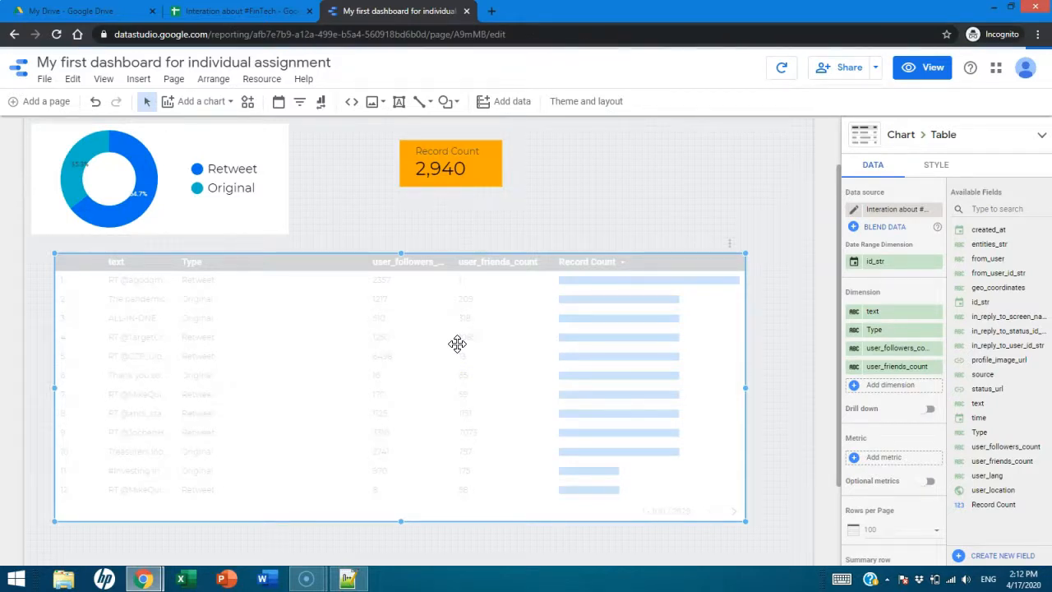
pyautogui.click(257, 366)
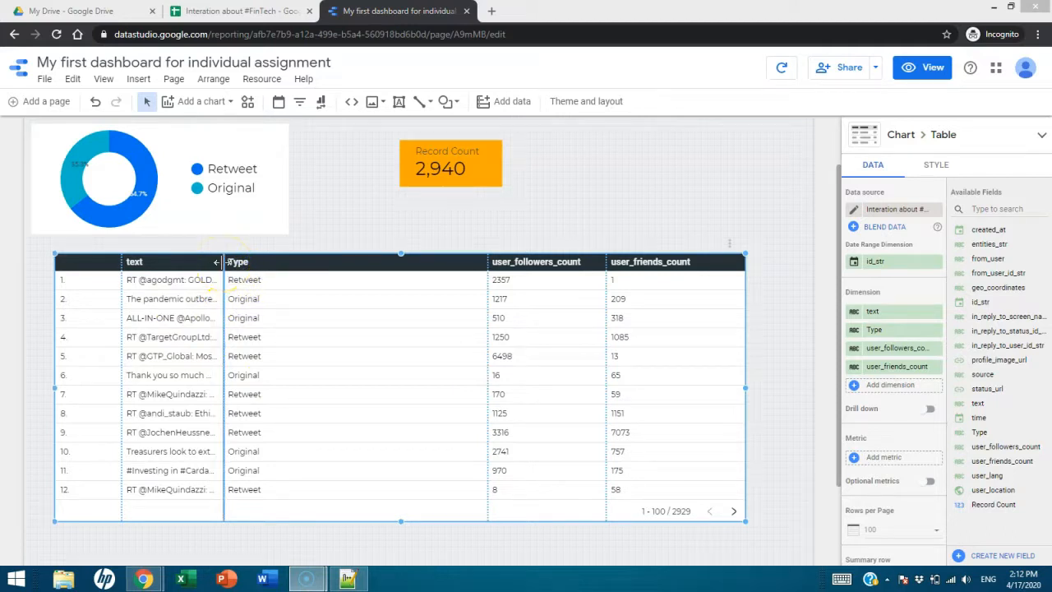
# Make the text column much wider than the other columns and stretch the table further towards the page's right edge
pyautogui.moveTo(221, 261); pyautogui.dragTo(397, 271)
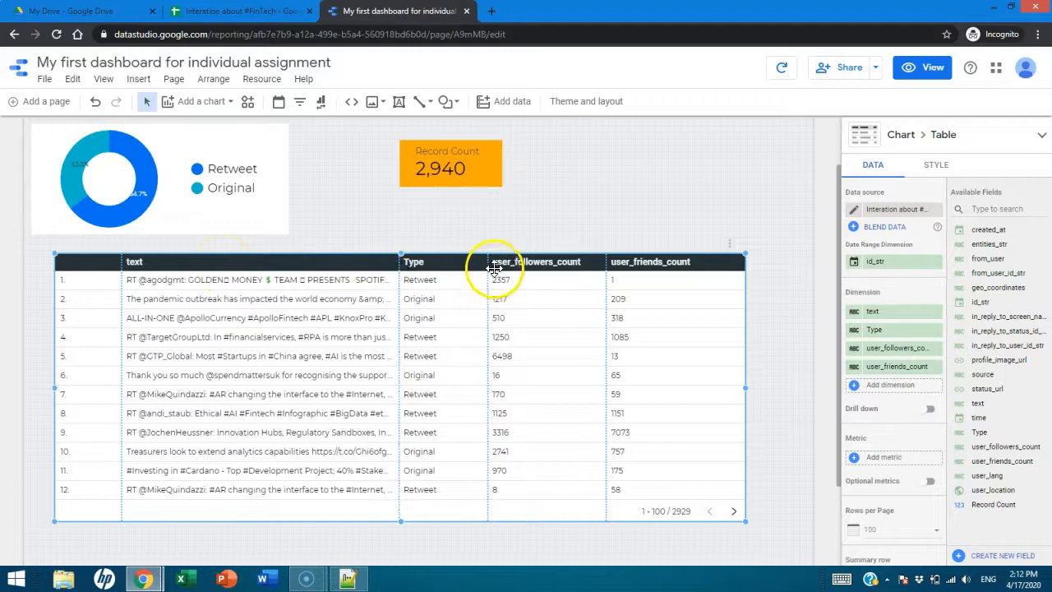
pyautogui.moveTo(487, 271); pyautogui.dragTo(546, 276)
pyautogui.moveTo(611, 265); pyautogui.dragTo(625, 271)
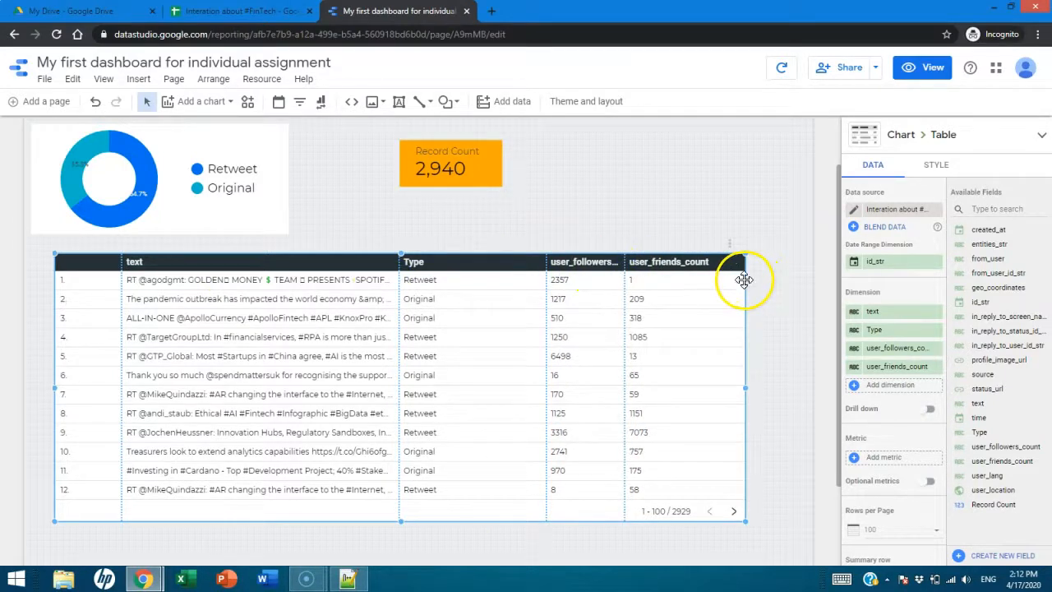
pyautogui.moveTo(743, 387); pyautogui.dragTo(786, 391)
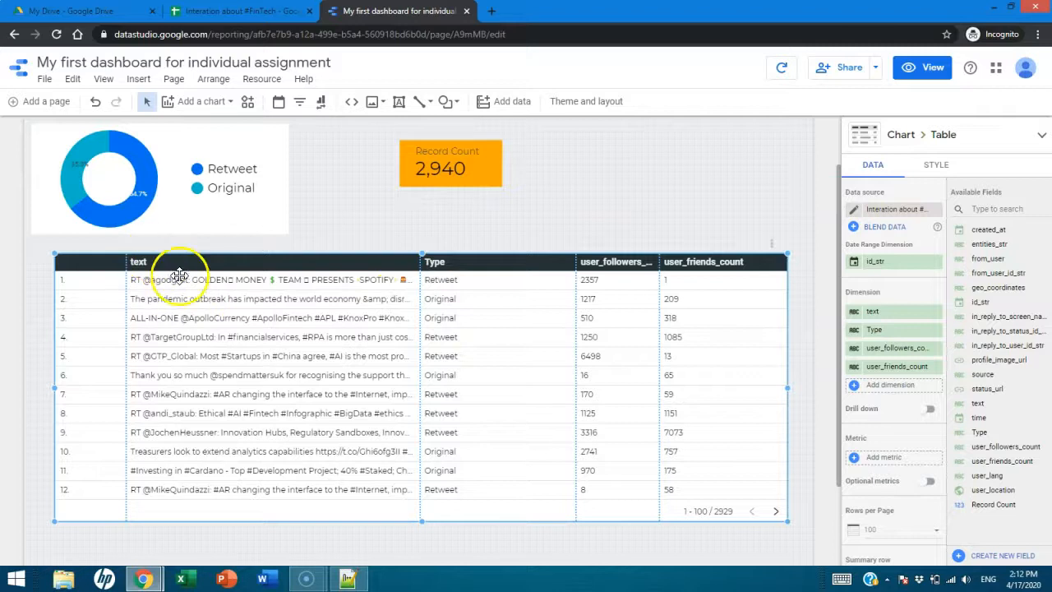
# Rename the table's text dimension as Tweet
pyautogui.moveTo(886, 326); pyautogui.dragTo(874, 317)
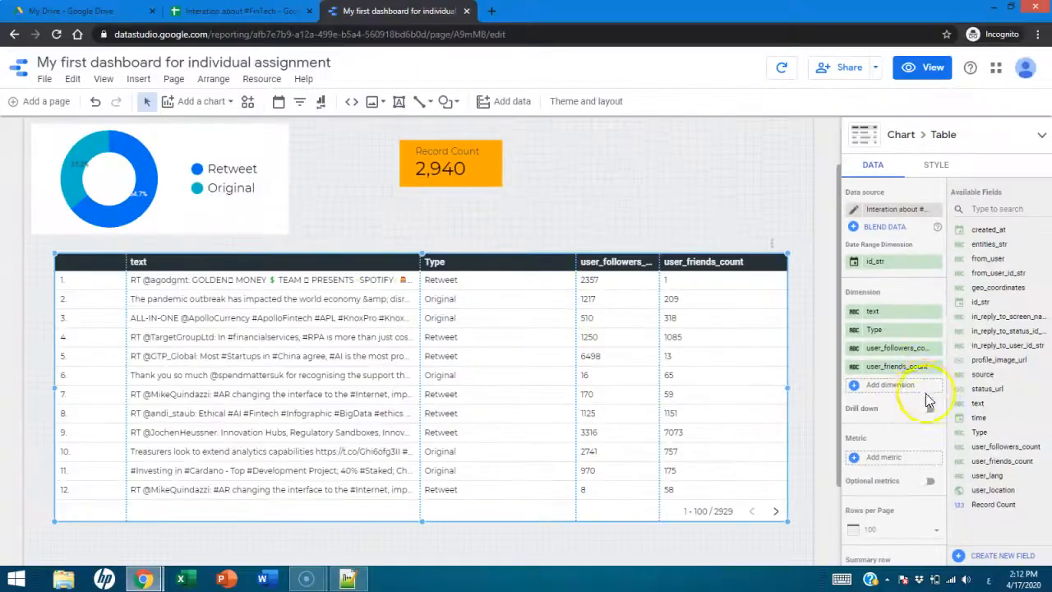
pyautogui.click(854, 314)
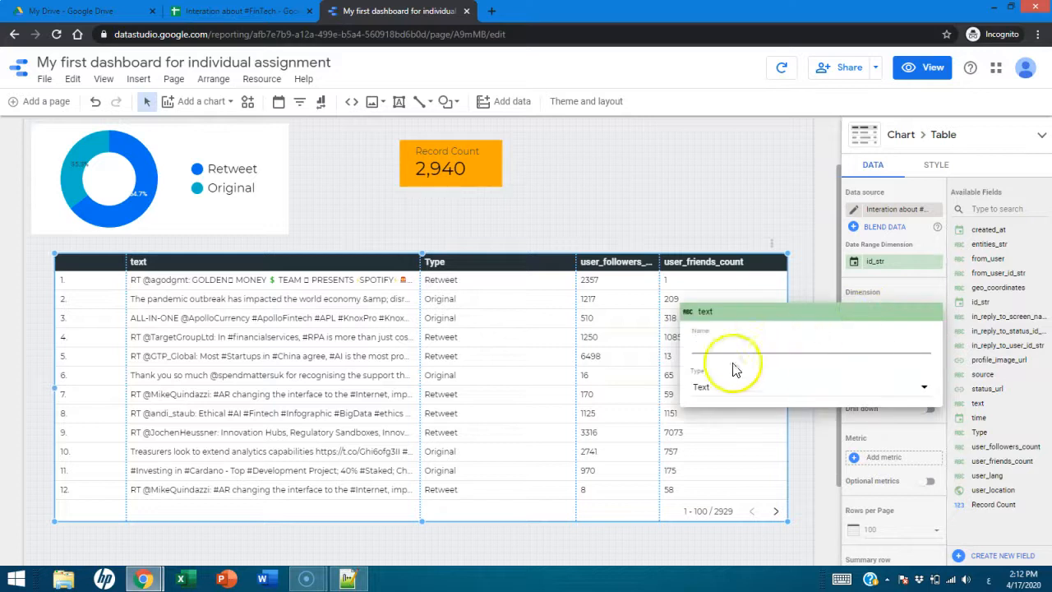
pyautogui.click(709, 347)
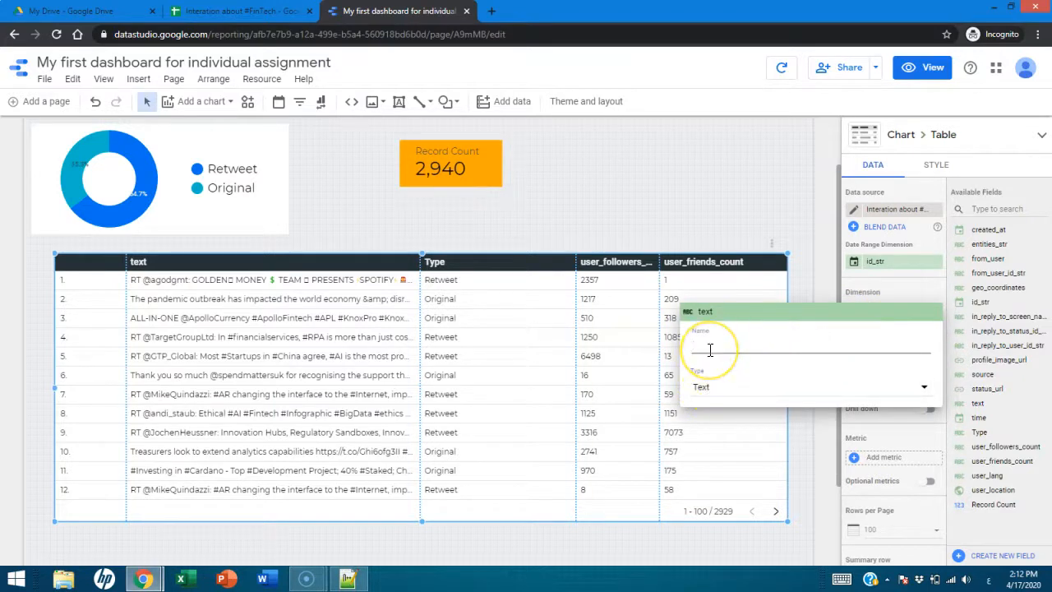
pyautogui.write('y')
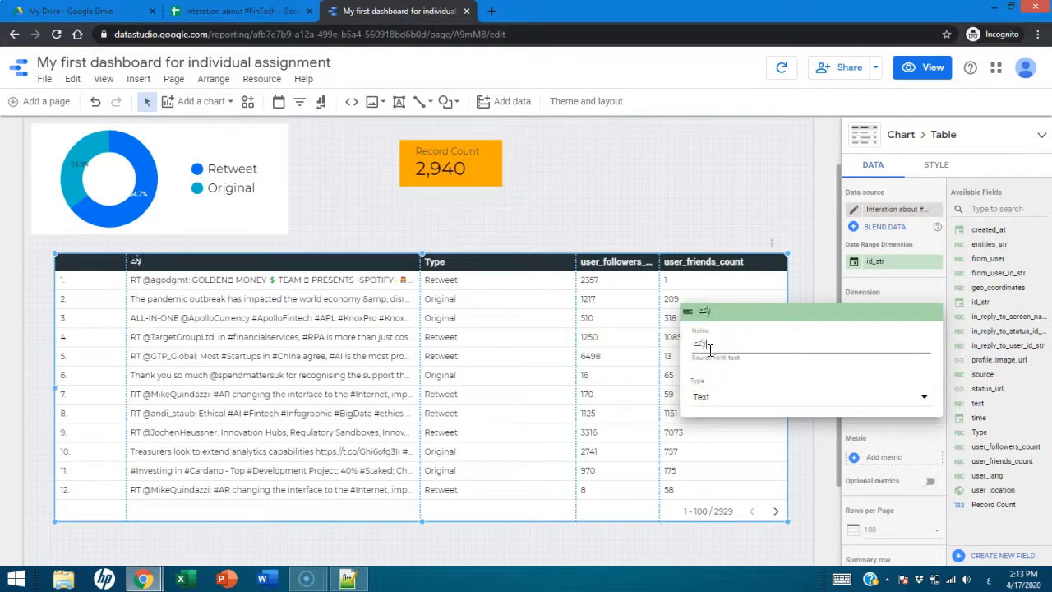
pyautogui.press('BackSpace')
pyautogui.press('BackSpace')
pyautogui.hotkey('alt', 'shift')
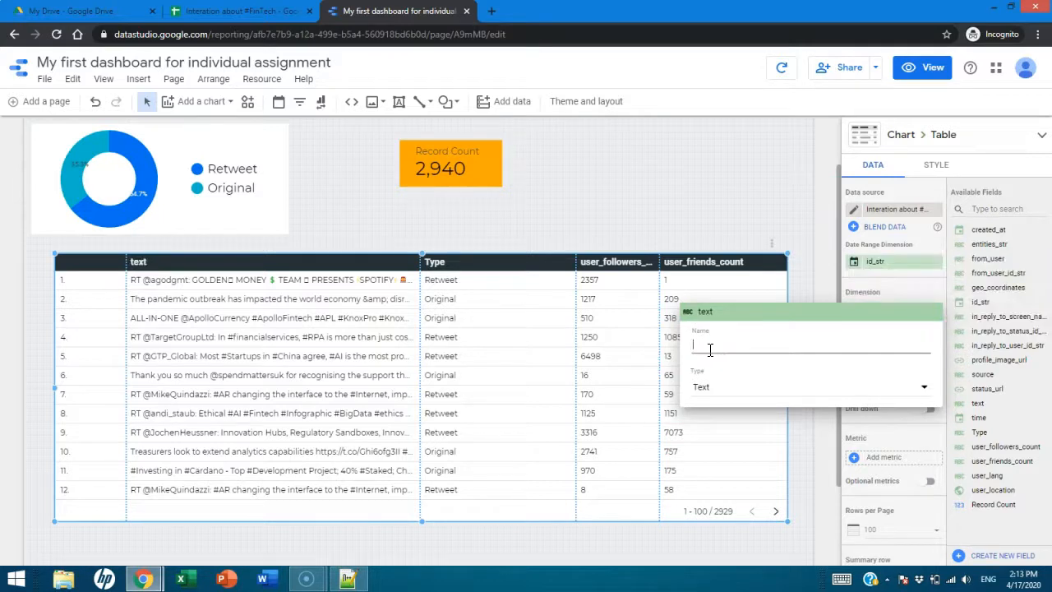
pyautogui.write('Gw')
pyautogui.press('BackSpace')
pyautogui.press('BackSpace')
pyautogui.write('Tweet')
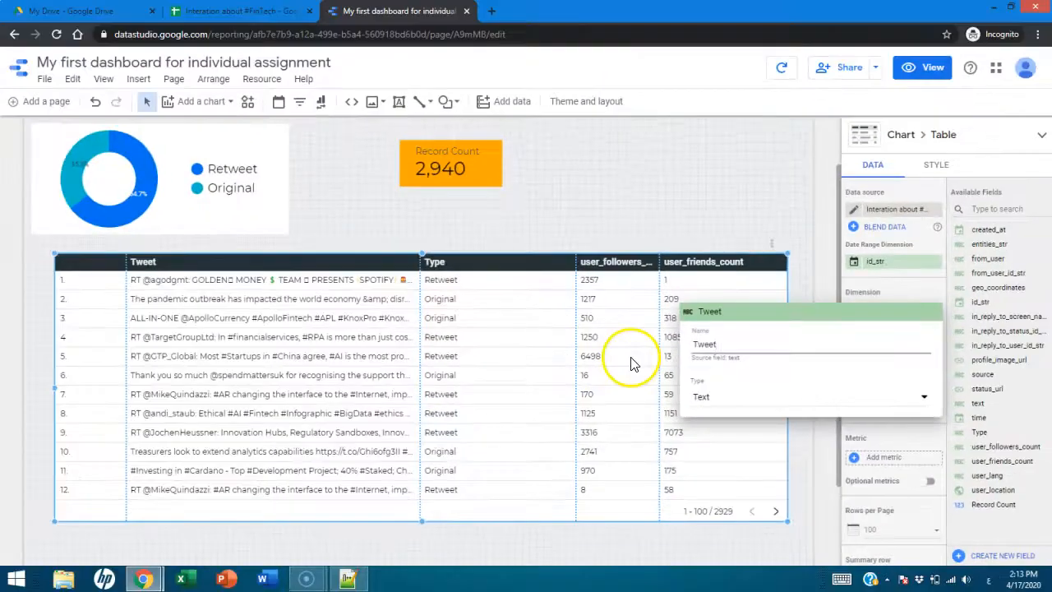
pyautogui.click(631, 363)
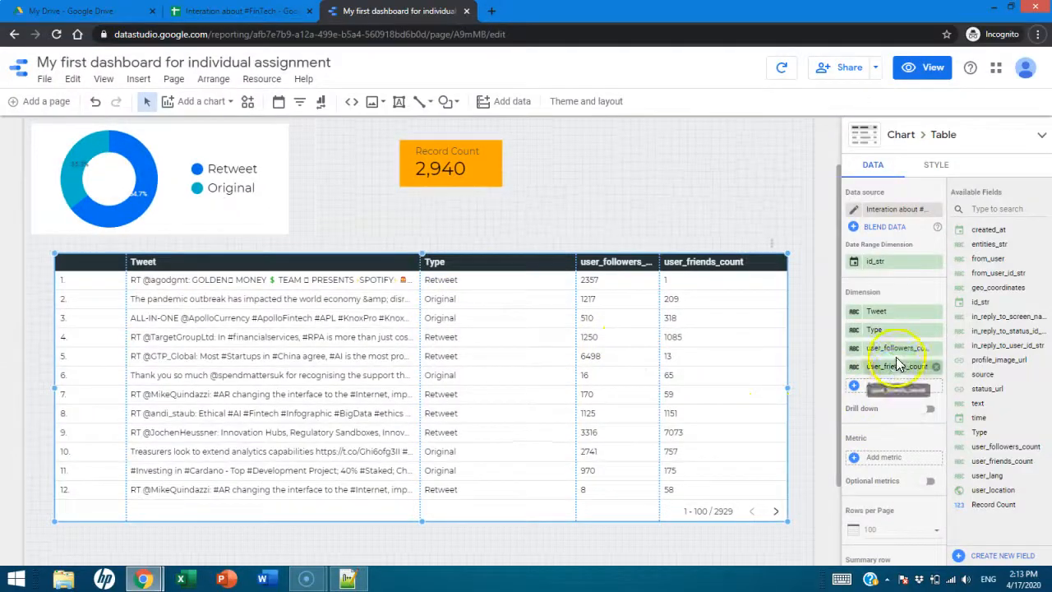
# Rename the table's user_followers_count dimension as Followers
pyautogui.moveTo(898, 364); pyautogui.dragTo(891, 358)
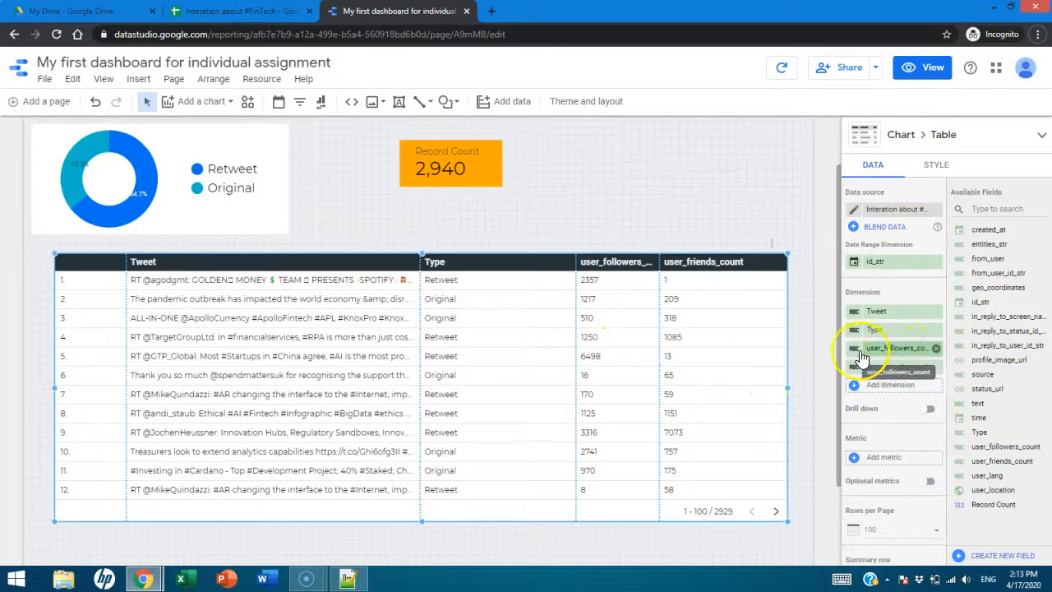
pyautogui.click(855, 350)
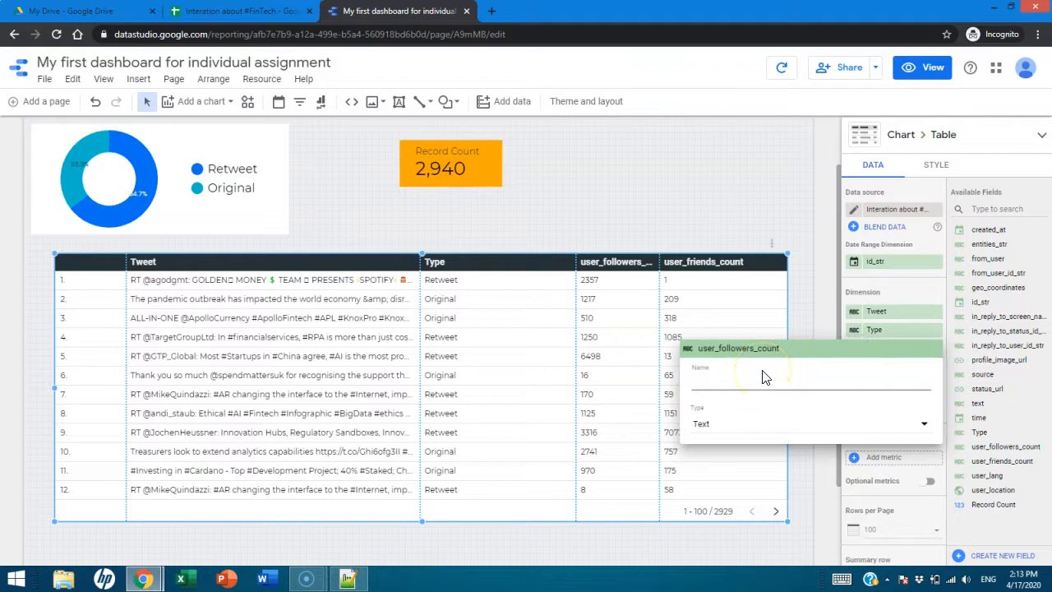
pyautogui.write('Followers')
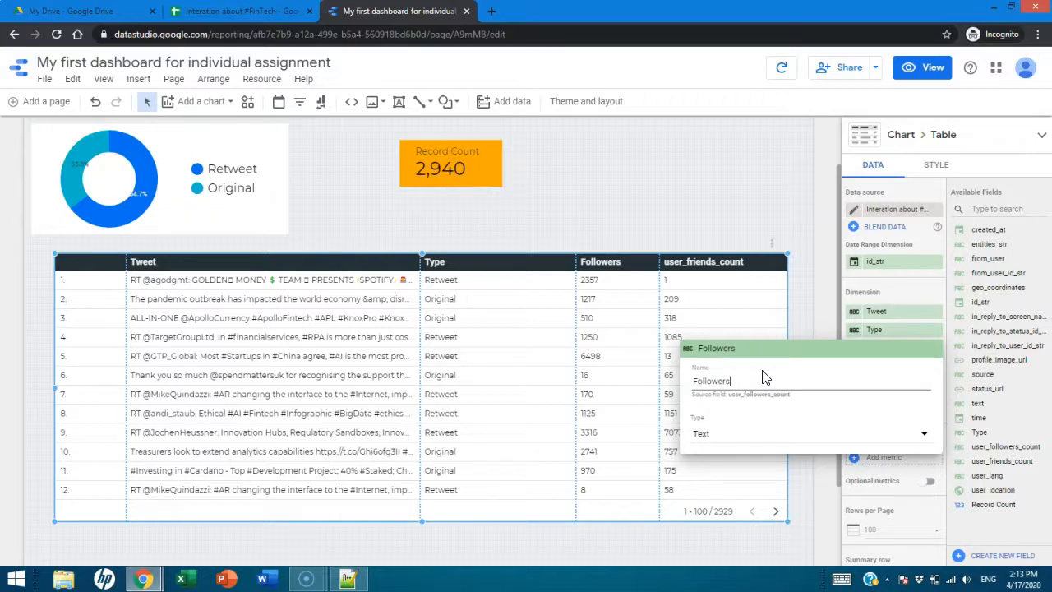
pyautogui.press('Return')
# Rename the table's user_friends_count dimension as Friends
pyautogui.click(888, 369)
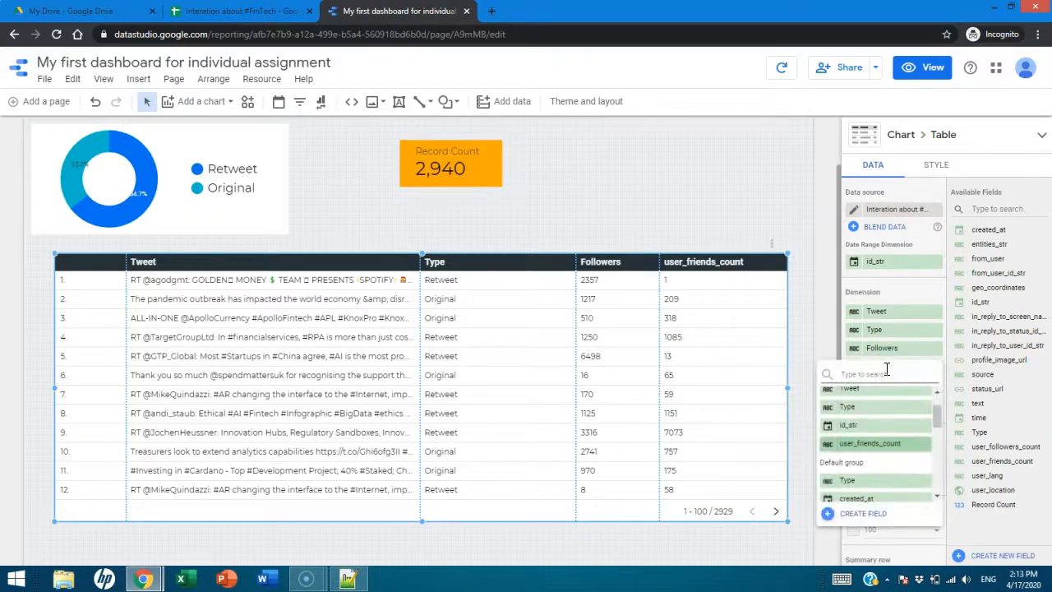
pyautogui.click(782, 321)
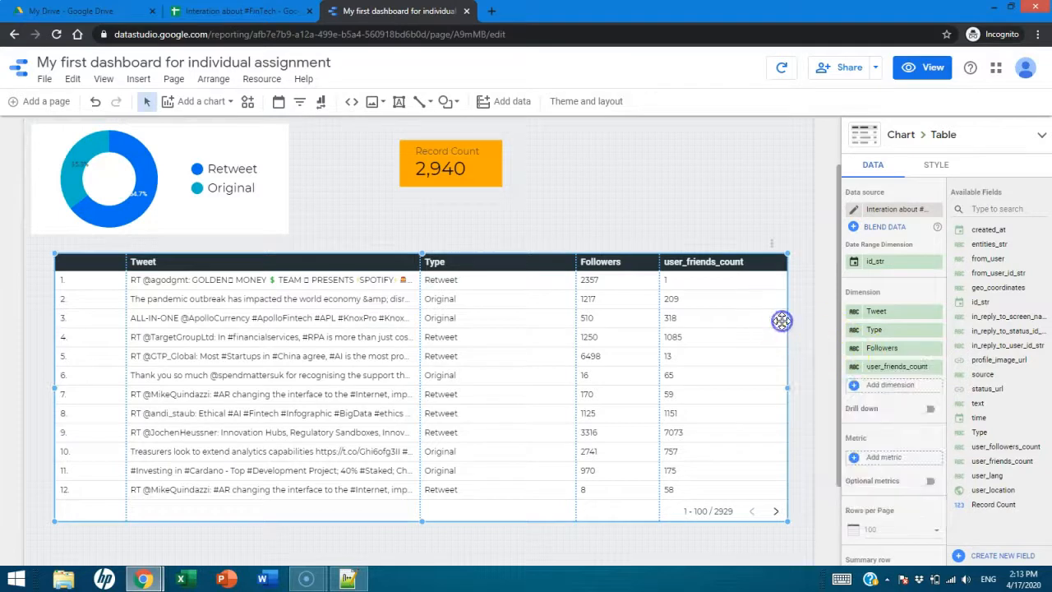
pyautogui.click(855, 368)
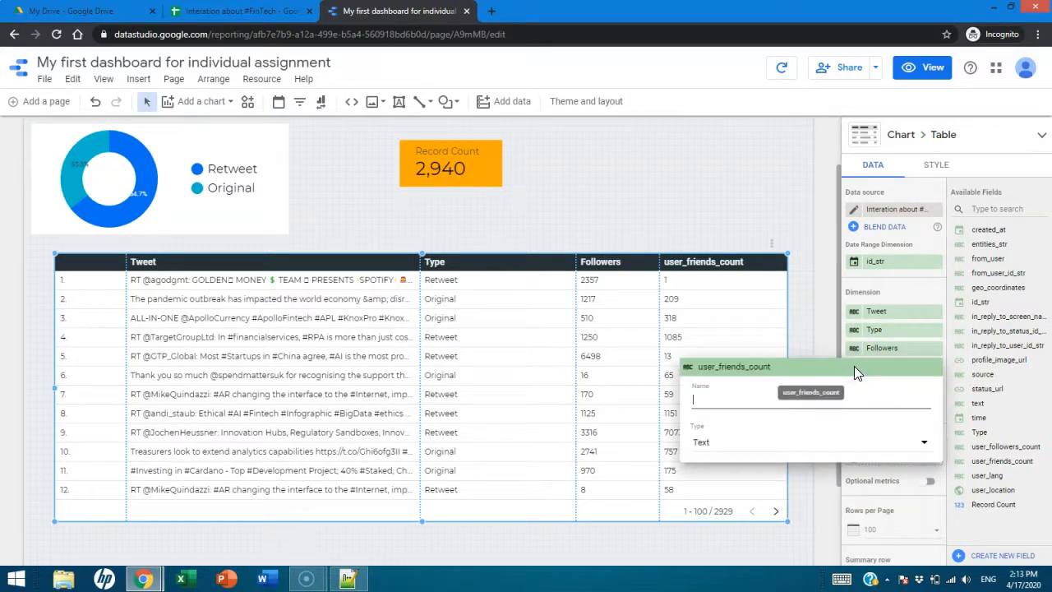
pyautogui.write('Frien')
pyautogui.press('BackSpace')
pyautogui.press('BackSpace')
pyautogui.write('iends')
pyautogui.press('Return')
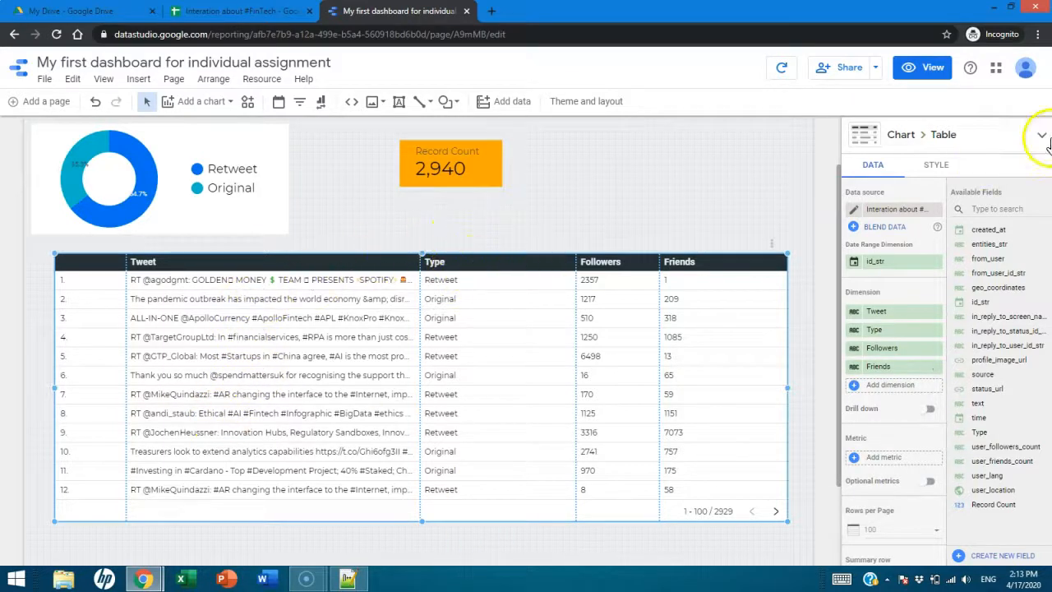
pyautogui.click(943, 167)
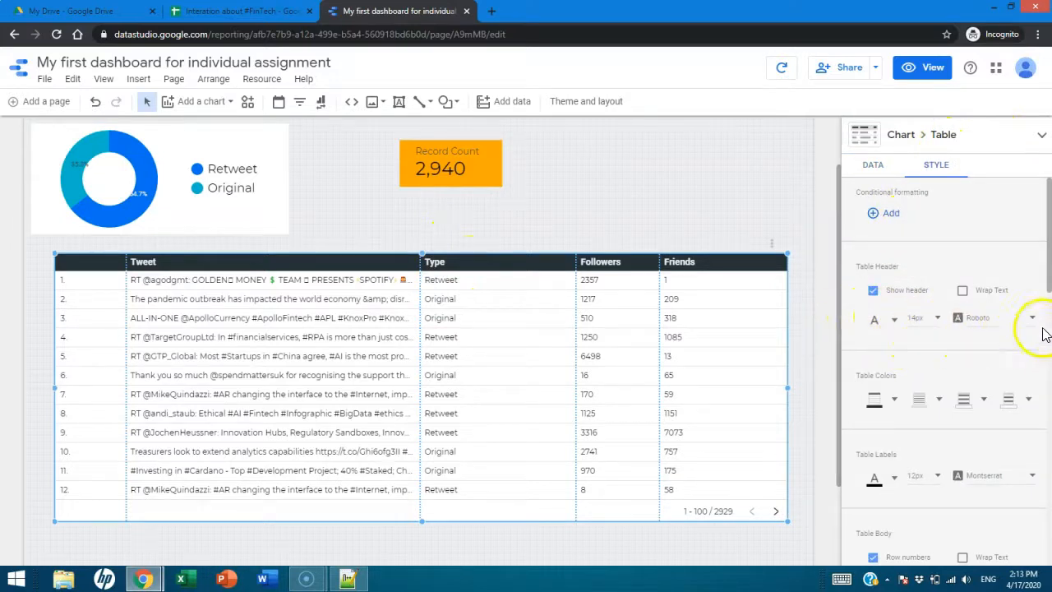
pyautogui.moveTo(1048, 283); pyautogui.dragTo(1016, 281)
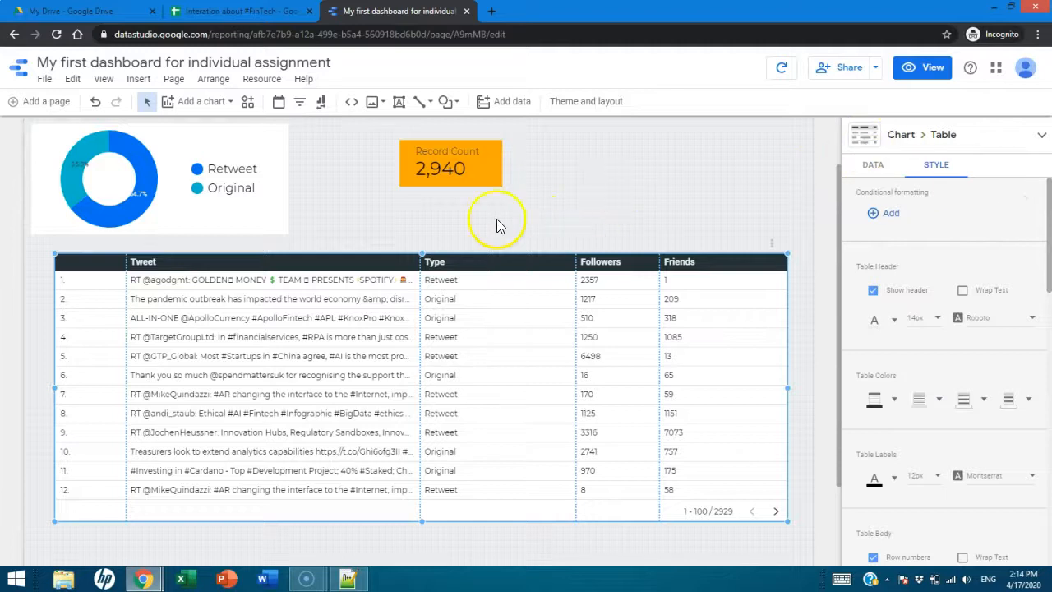
# View the report as a reader, inspect the donut chart's Retweet slice and sort the table by Followers in descending order
pyautogui.click(921, 69)
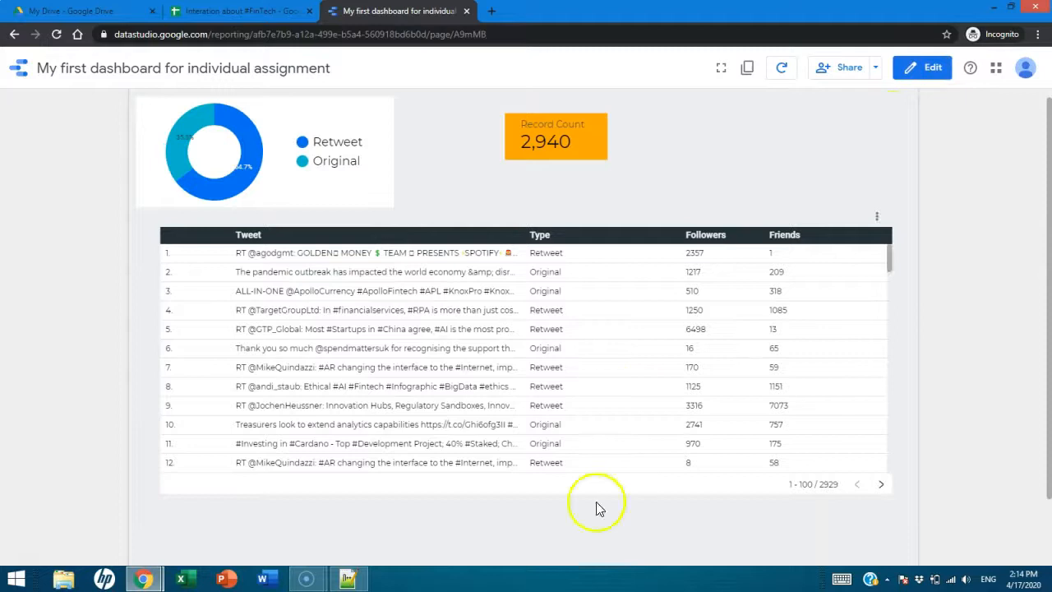
pyautogui.scroll(1, 512, 220)
pyautogui.scroll(2, 511, 220)
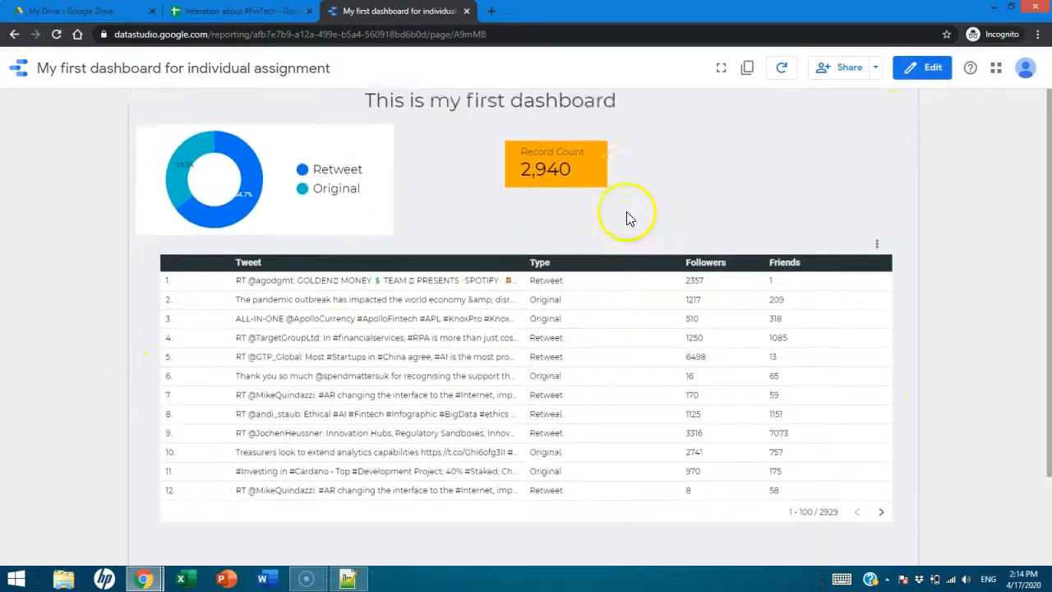
pyautogui.moveTo(249, 227)
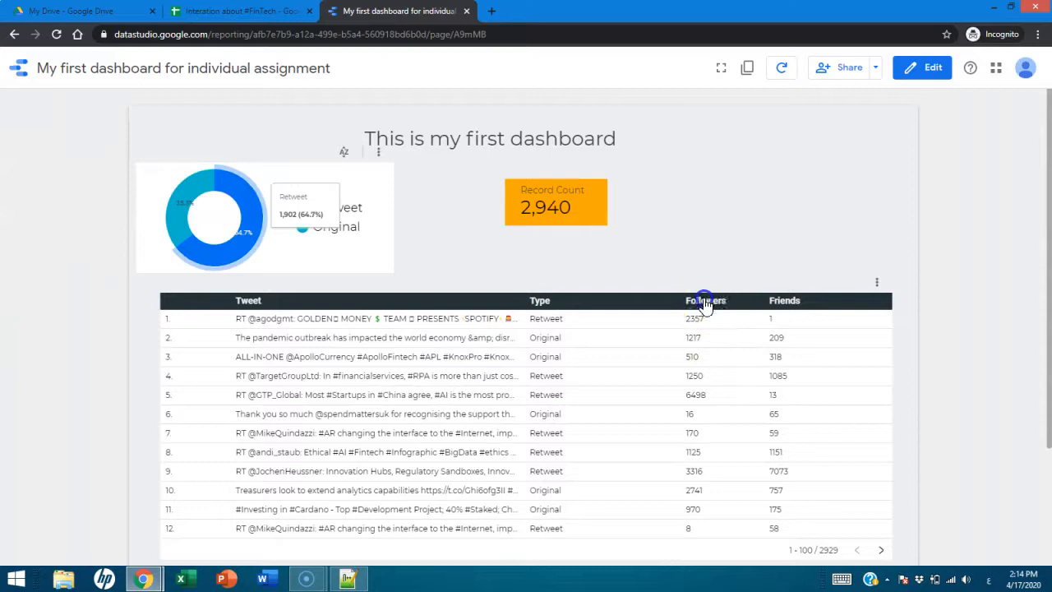
pyautogui.click(704, 302)
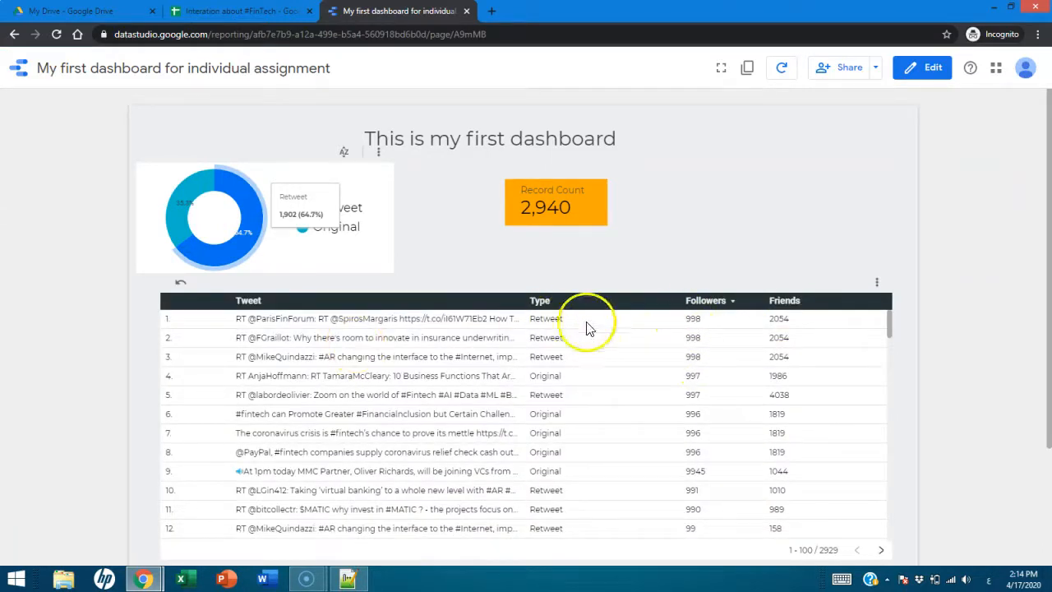
# Sort the table by Followers in ascending order and look through the rows with the lowest values
pyautogui.click(704, 301)
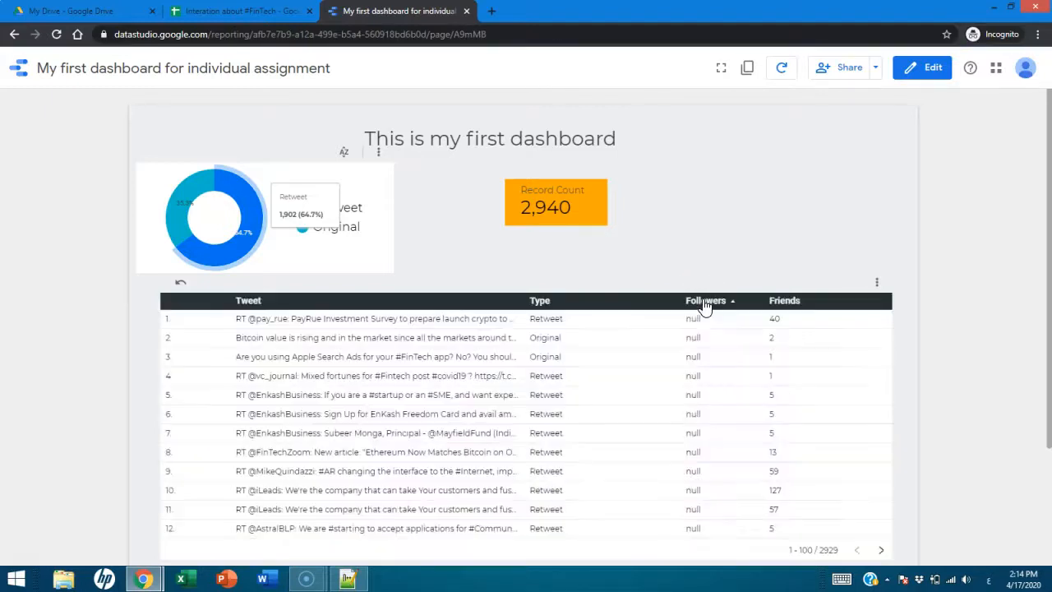
pyautogui.scroll(-9, 702, 362)
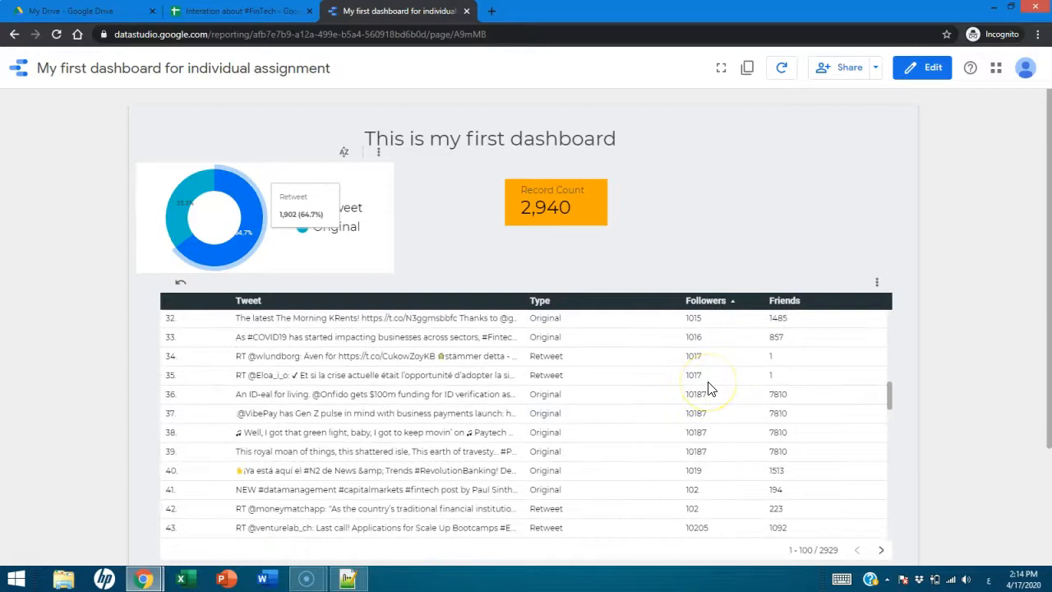
pyautogui.scroll(9, 702, 374)
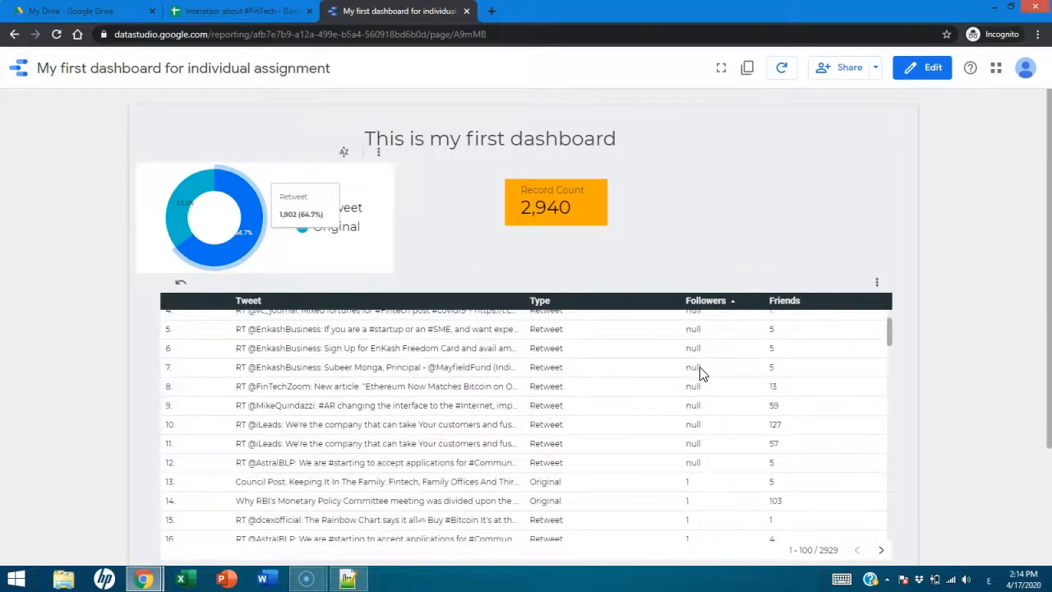
pyautogui.scroll(-2, 700, 374)
pyautogui.scroll(1, 700, 375)
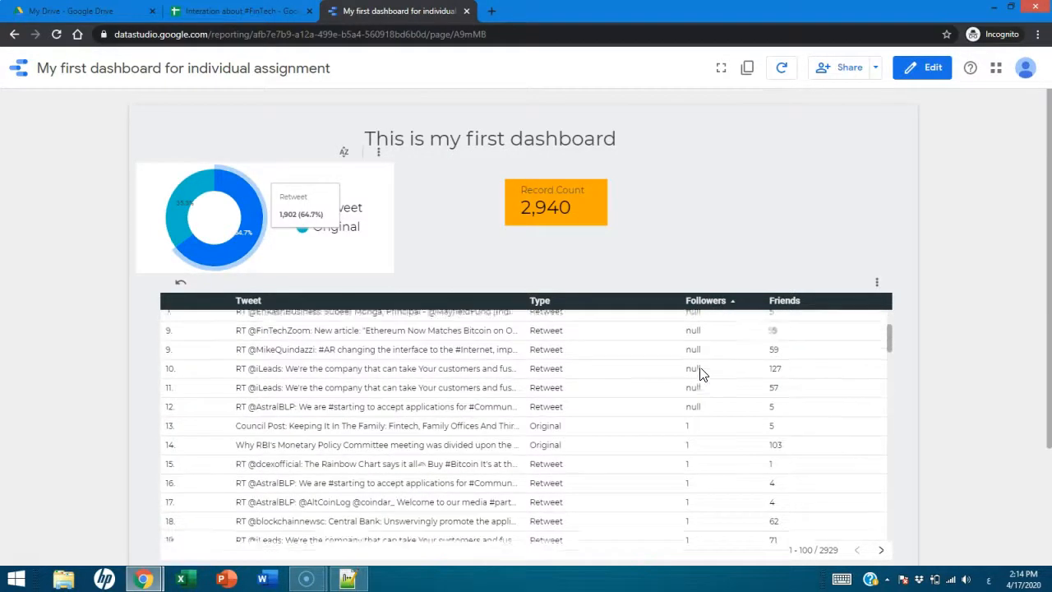
pyautogui.scroll(-2, 700, 377)
# Switch the Followers sorting to descending and back to ascending, and examine how the follower values are ordered
pyautogui.click(726, 300)
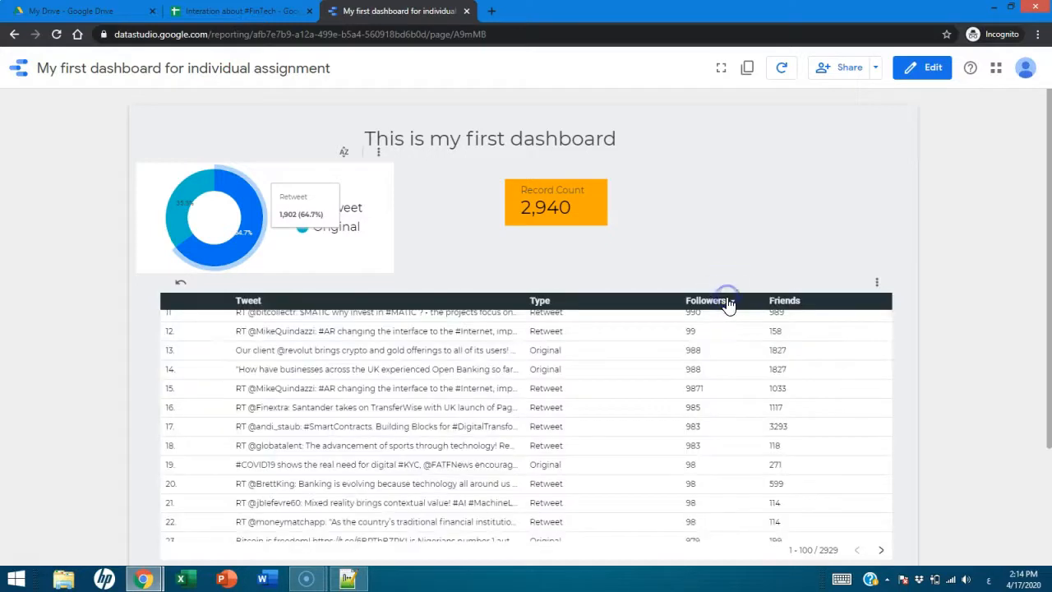
pyautogui.scroll(3, 719, 383)
pyautogui.click(716, 301)
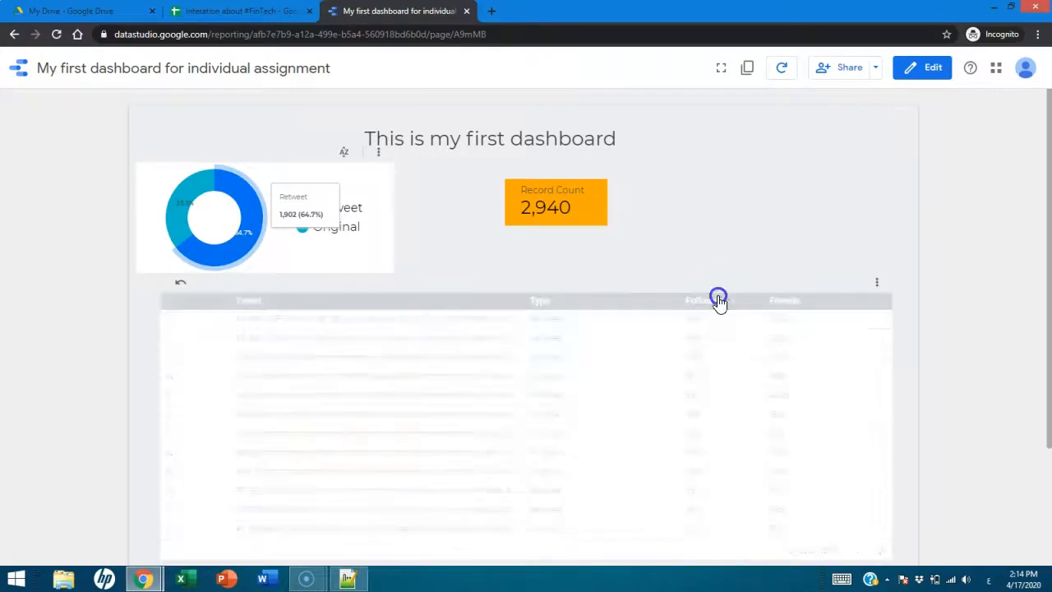
pyautogui.scroll(-5, 692, 409)
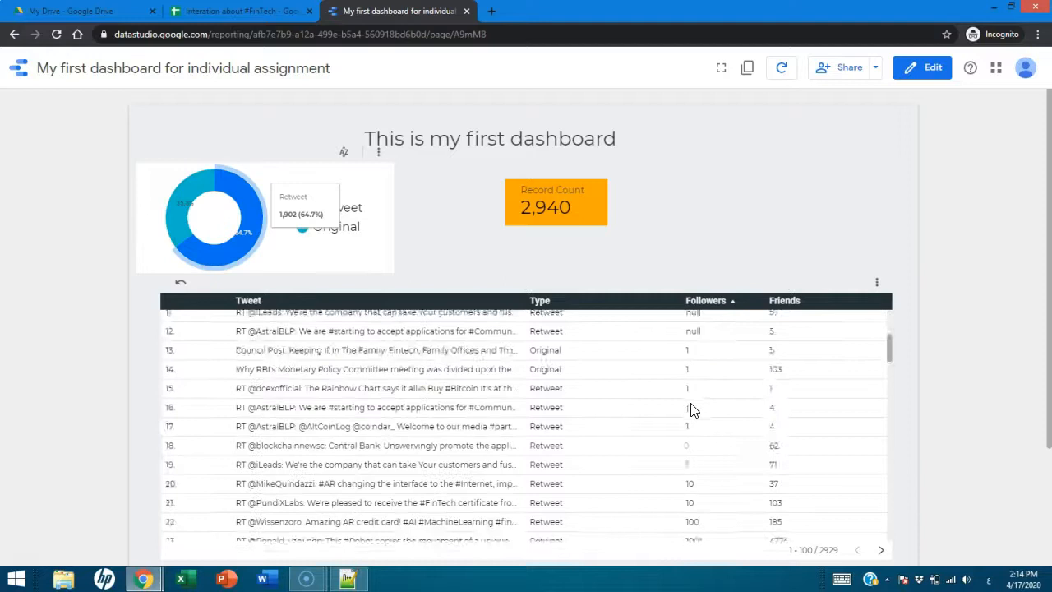
pyautogui.scroll(2, 692, 408)
pyautogui.scroll(3, 691, 408)
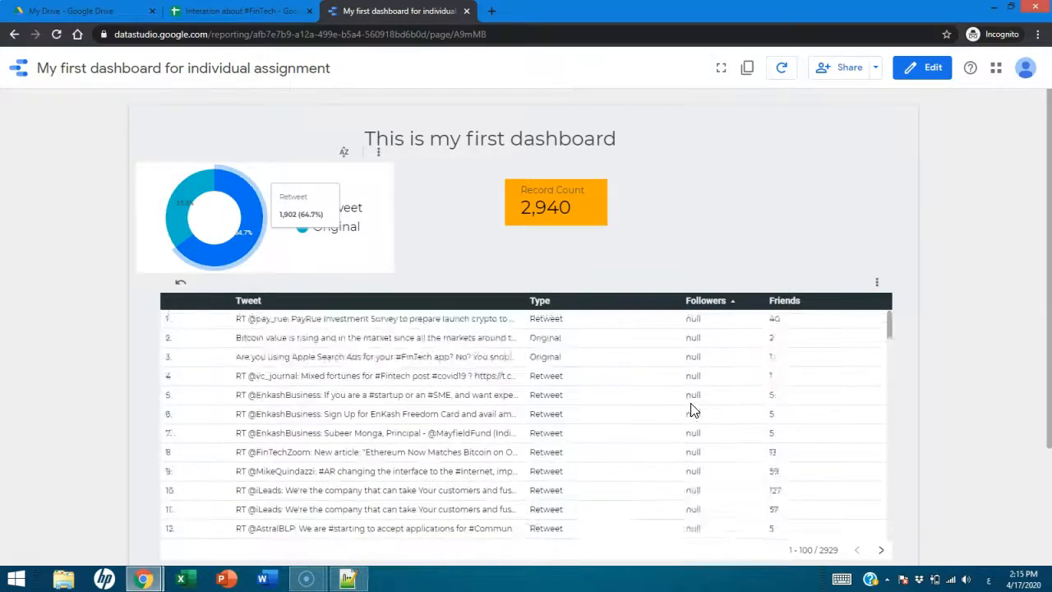
pyautogui.scroll(-5, 692, 408)
pyautogui.scroll(-8, 692, 408)
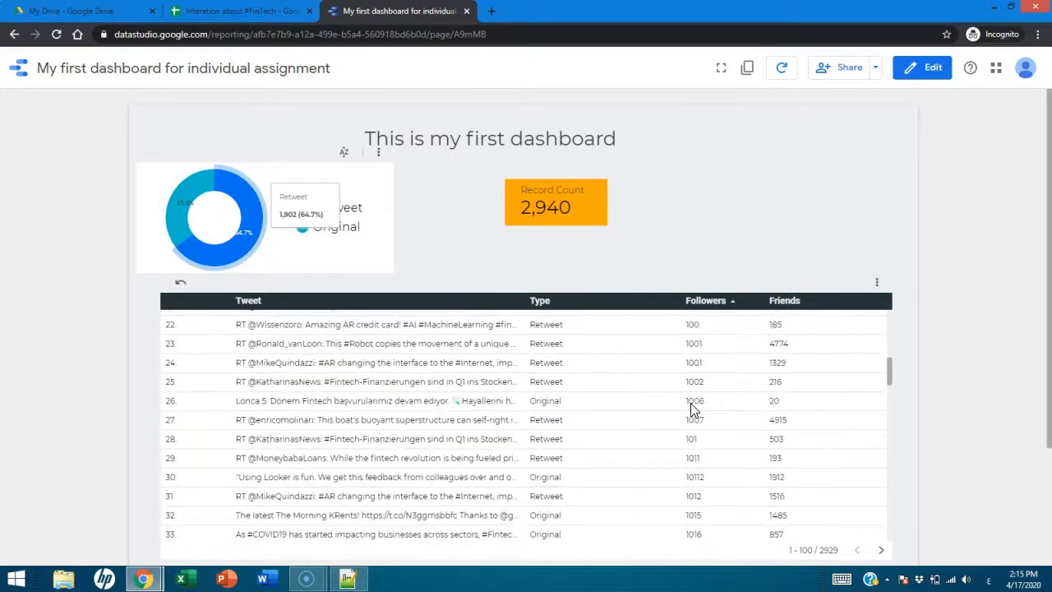
# Sort the table by Friends in descending order and look through the first rows
pyautogui.click(787, 302)
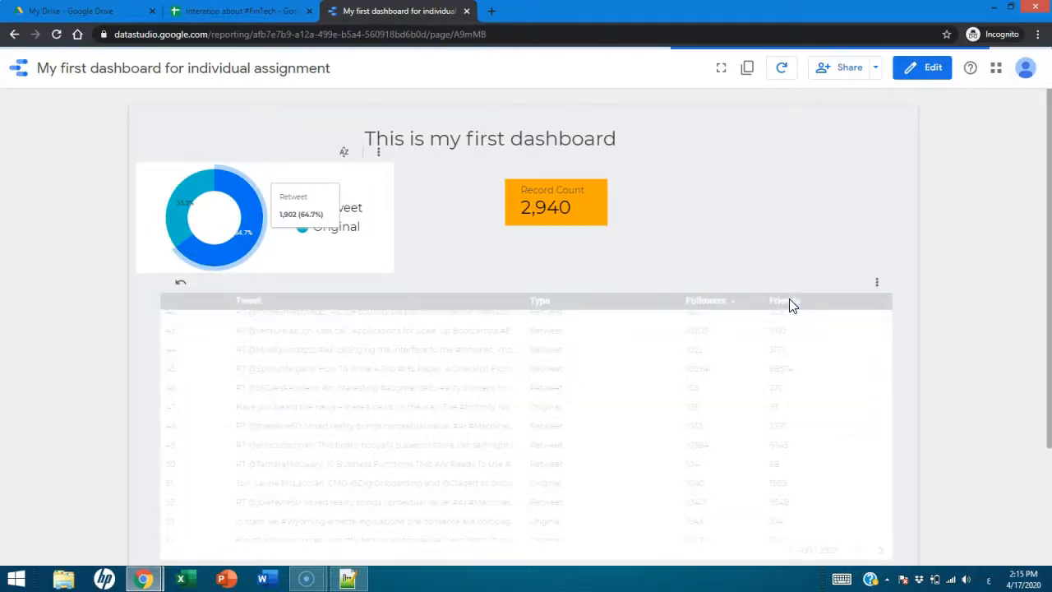
pyautogui.click(789, 306)
pyautogui.click(647, 263)
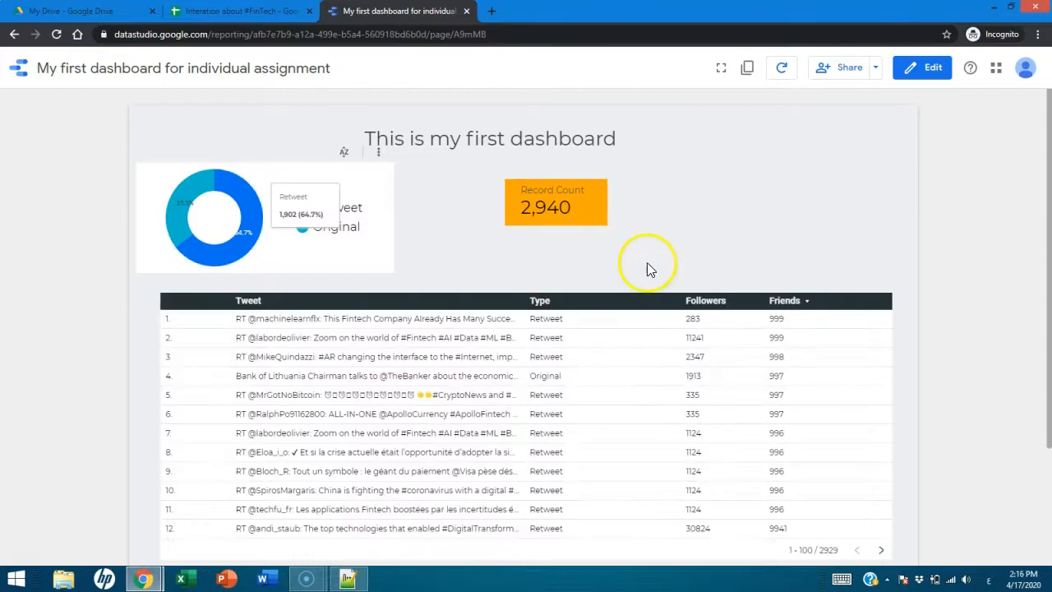
pyautogui.scroll(-3, 805, 329)
pyautogui.scroll(2, 801, 329)
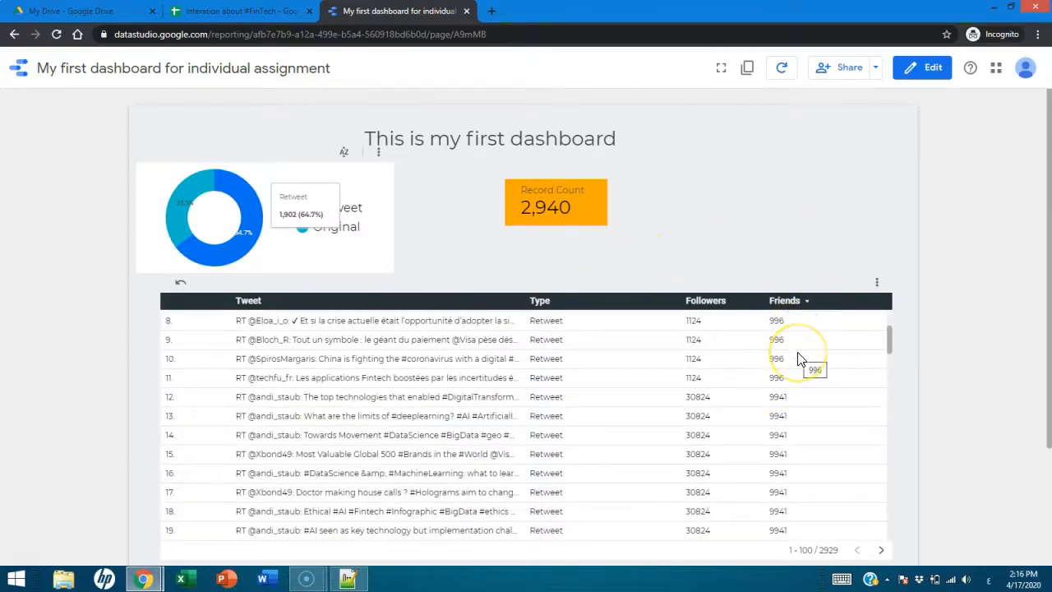
# Show the table's next page of rows, 101 to 200
pyautogui.moveTo(1044, 364); pyautogui.dragTo(1042, 459)
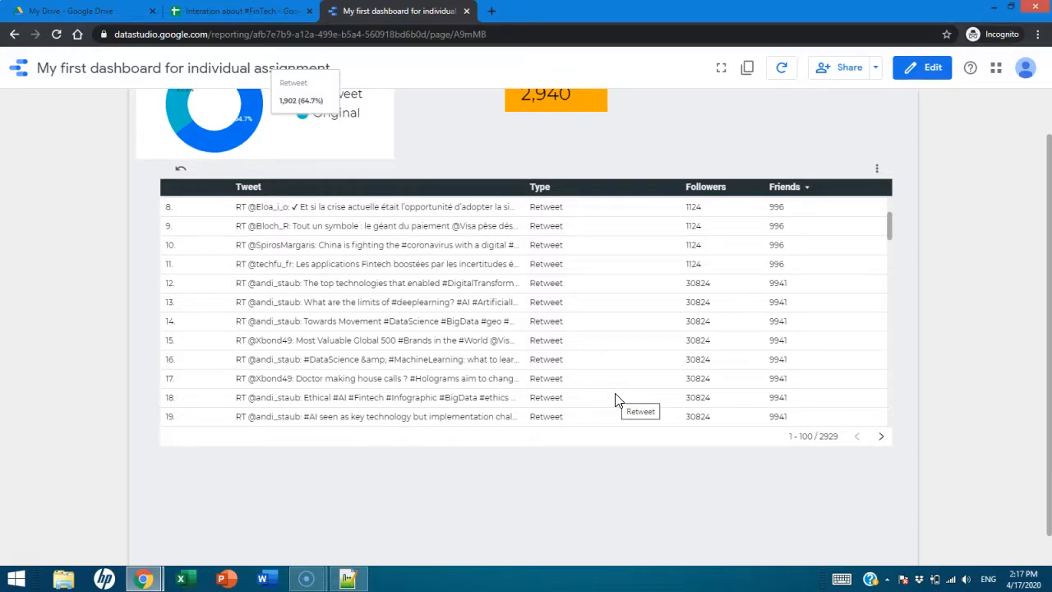
pyautogui.click(896, 541)
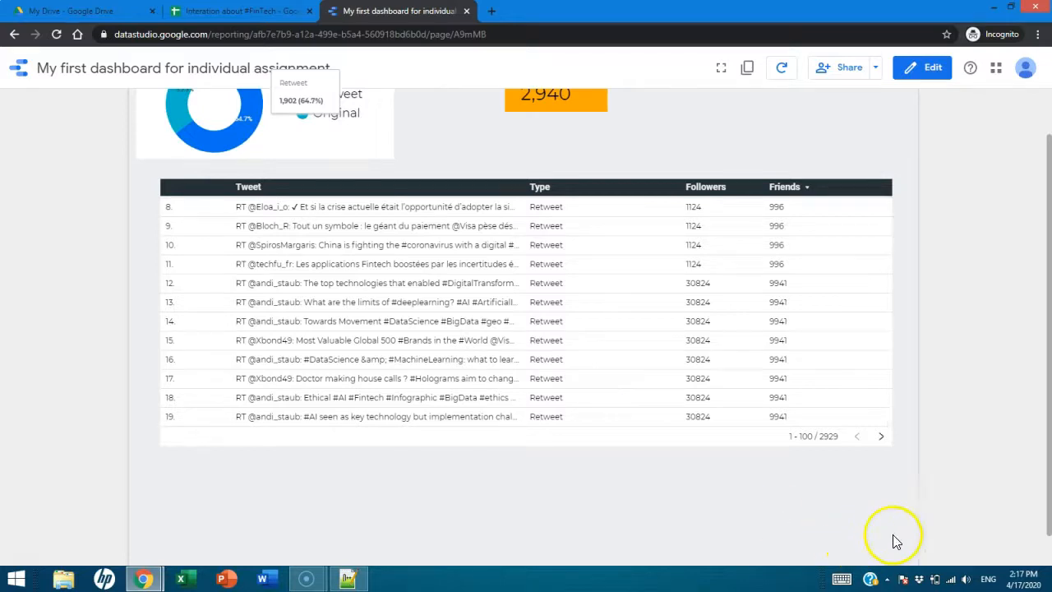
pyautogui.click(881, 437)
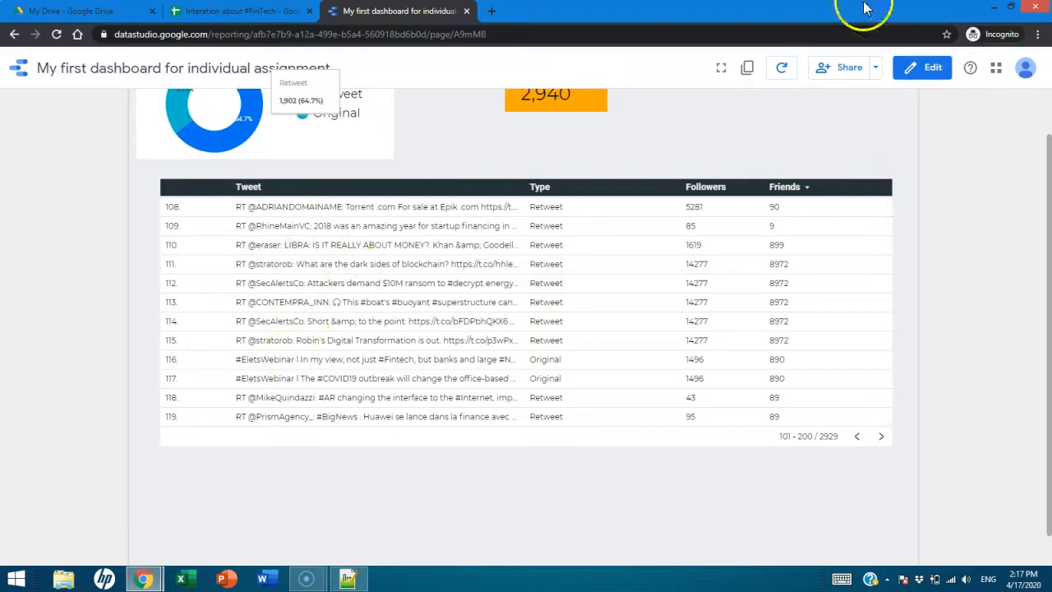
# Return to editing the report and replace the table's Tweet dimension with from_user
pyautogui.click(911, 74)
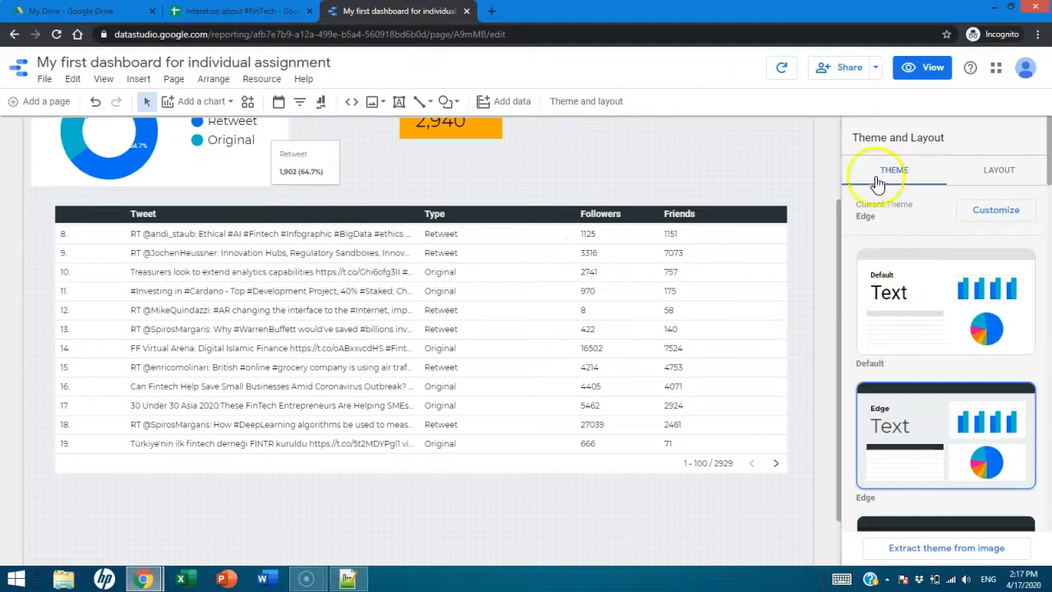
pyautogui.click(488, 301)
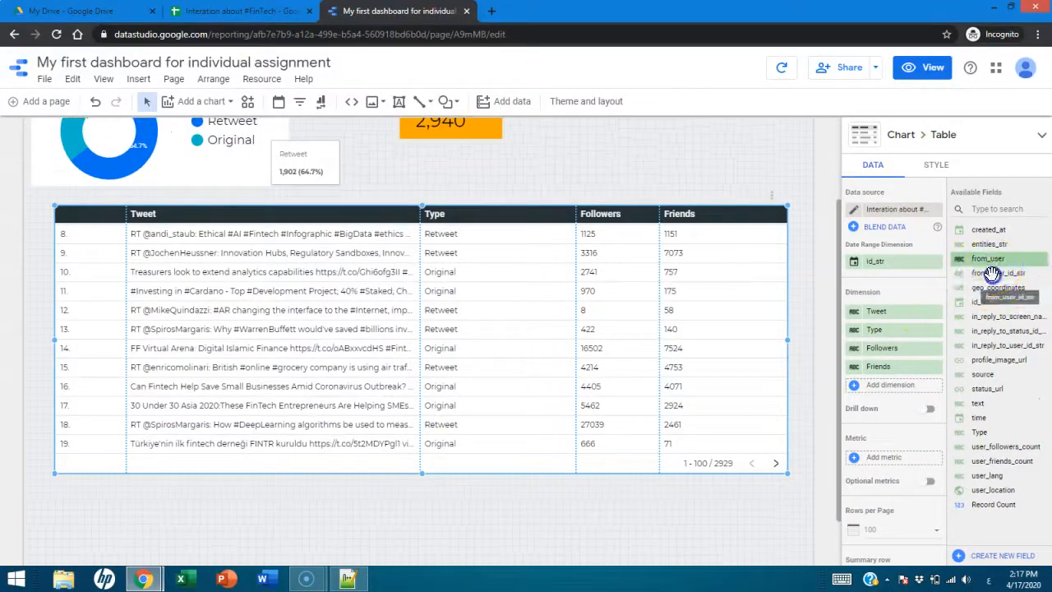
pyautogui.moveTo(993, 274); pyautogui.dragTo(879, 310)
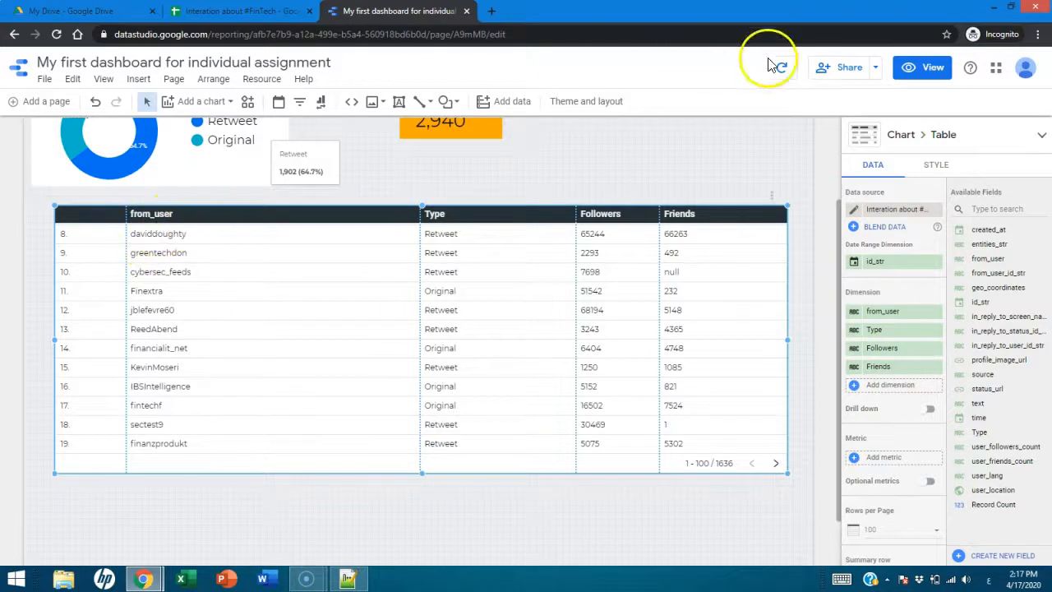
# View the report as a reader and look at the table's from_user rows from the first one
pyautogui.click(933, 69)
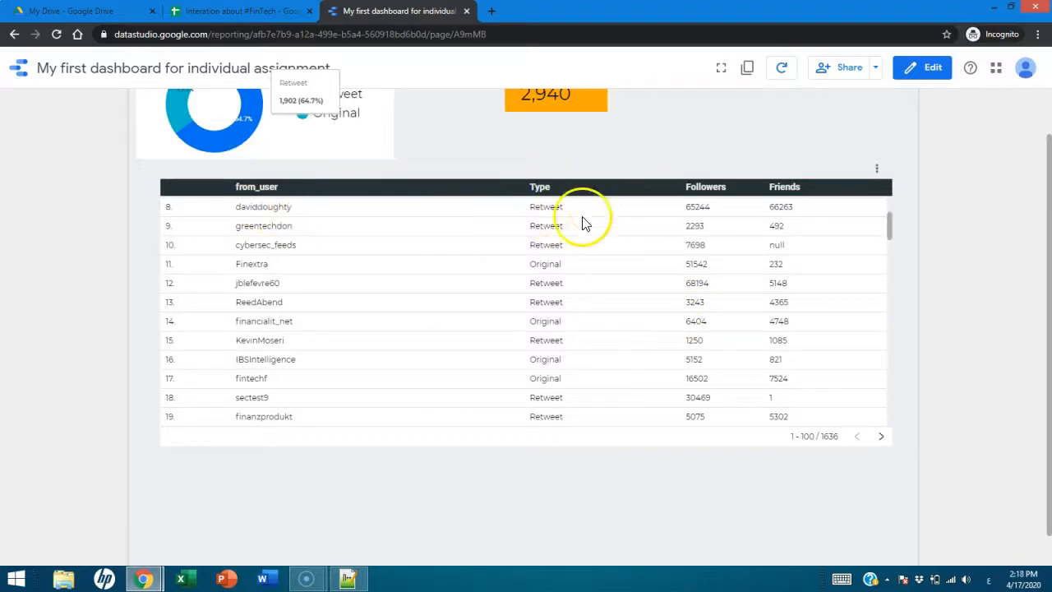
pyautogui.scroll(2, 414, 360)
pyautogui.scroll(2, 420, 361)
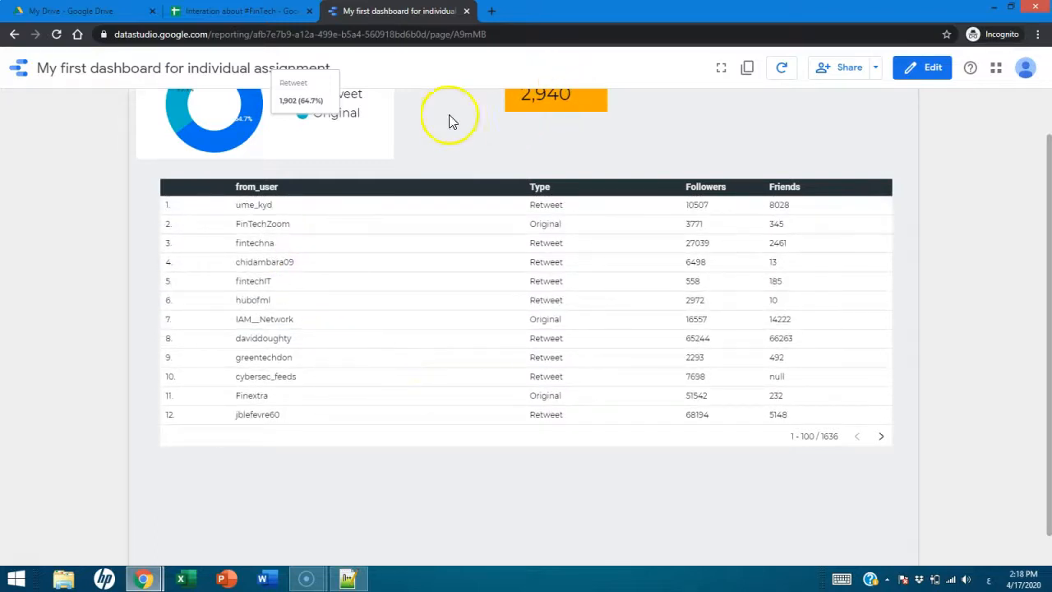
# Return to editing the report and replace the table's Type dimension with text
pyautogui.click(917, 72)
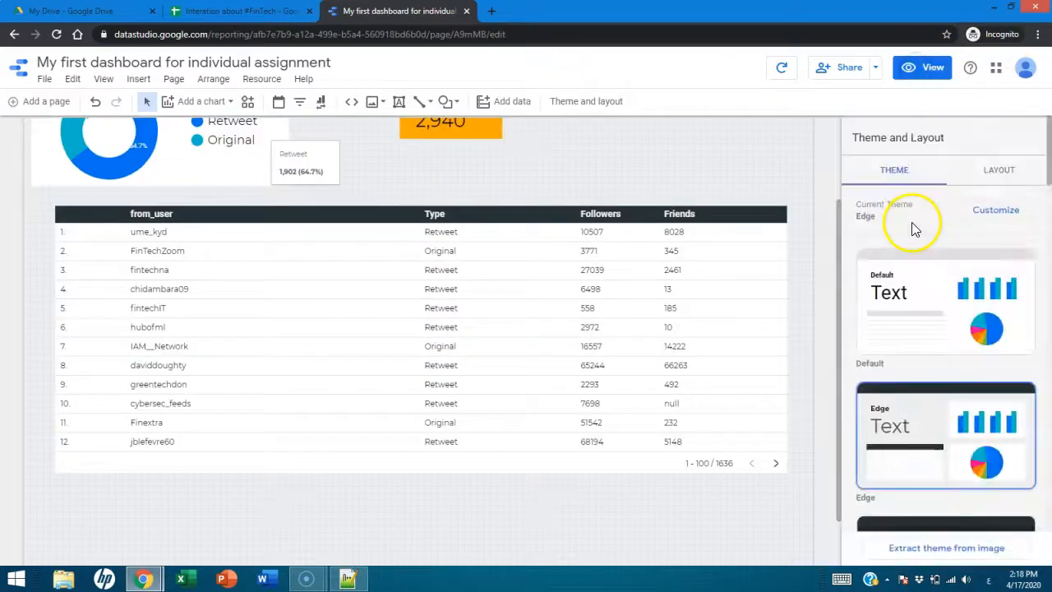
pyautogui.click(417, 303)
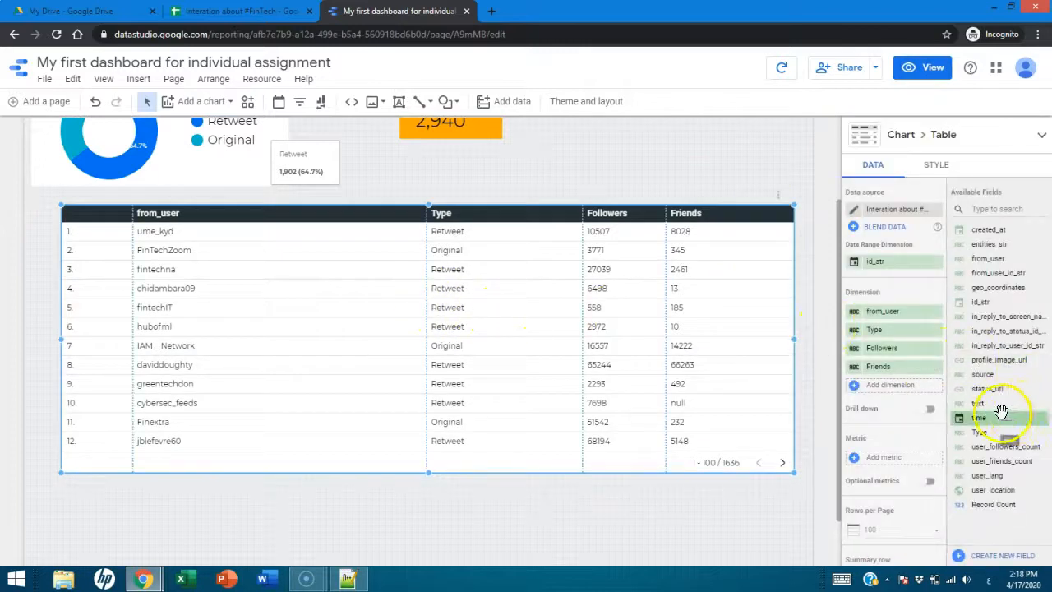
pyautogui.click(935, 331)
pyautogui.moveTo(986, 429); pyautogui.dragTo(879, 329)
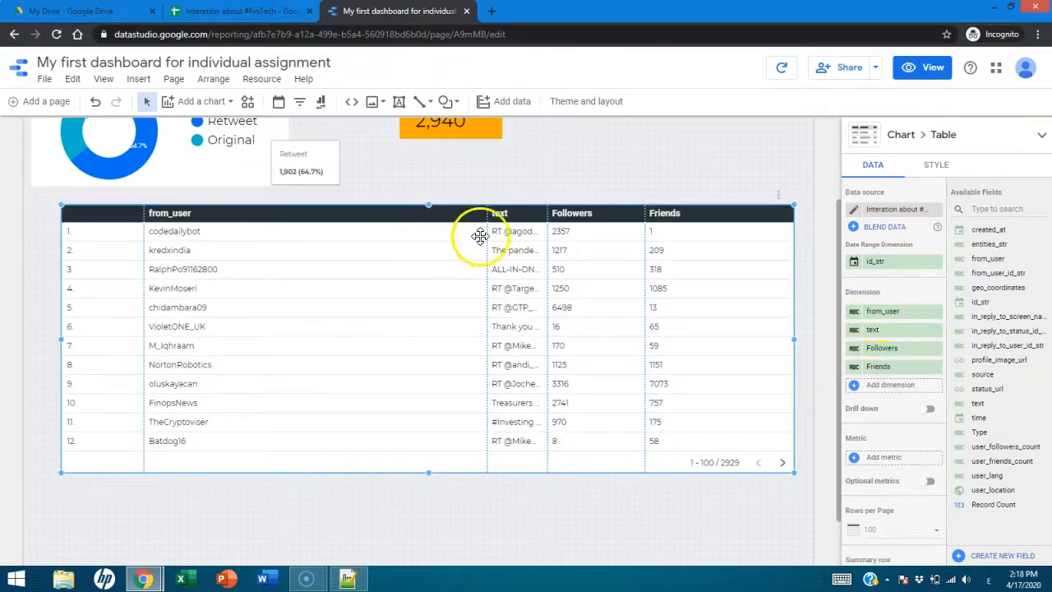
# Narrow the table's from_user column so that the text column becomes much wider, and deselect the table
pyautogui.moveTo(486, 233); pyautogui.dragTo(255, 250)
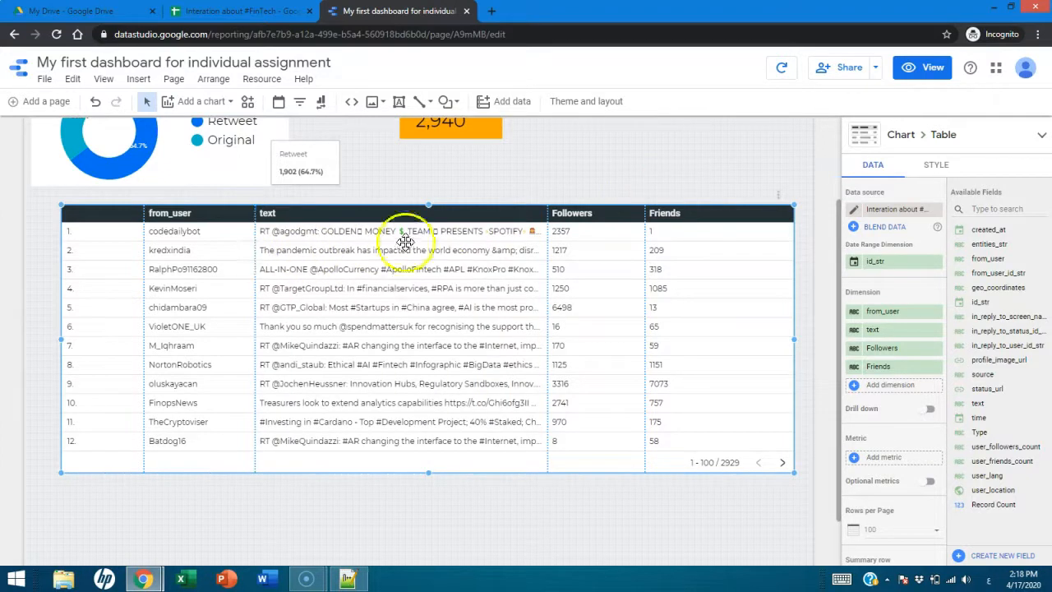
pyautogui.scroll(-1, 698, 254)
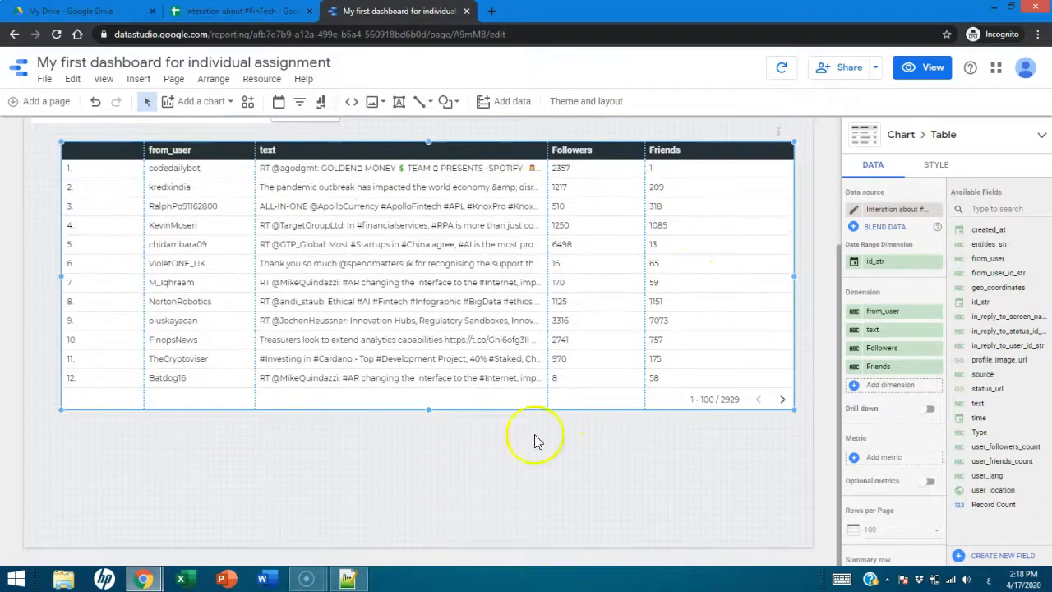
pyautogui.click(456, 475)
pyautogui.scroll(2, 459, 477)
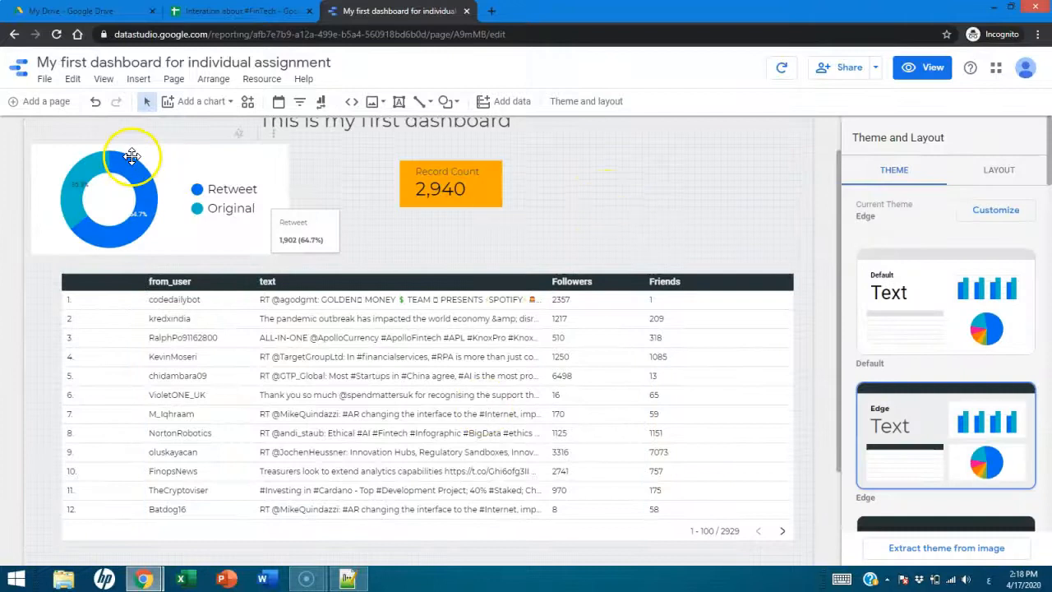
# Add a second page to the report and reload the report in the browser
pyautogui.click(37, 108)
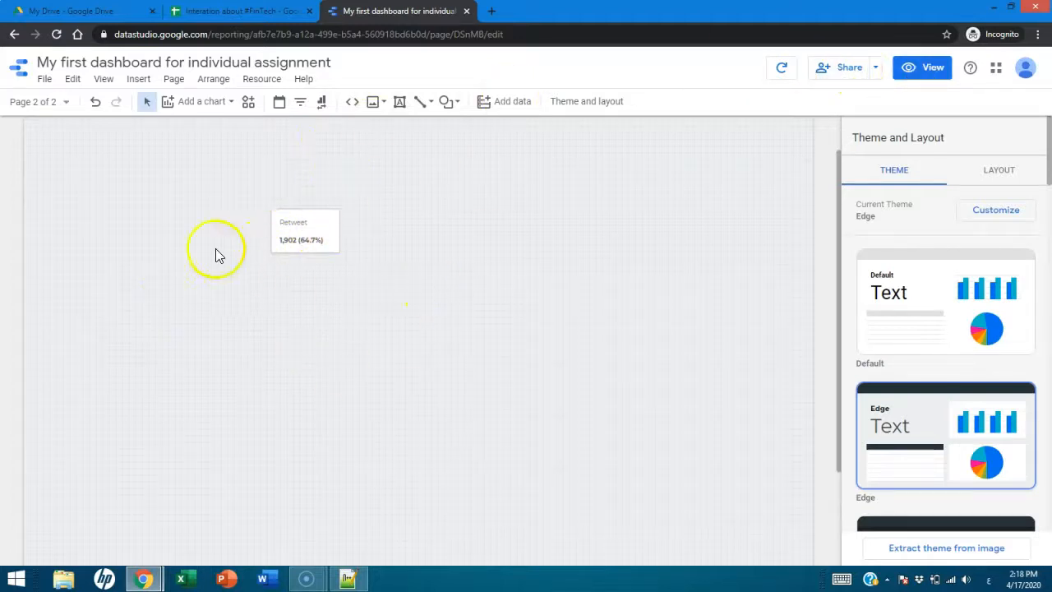
pyautogui.click(57, 36)
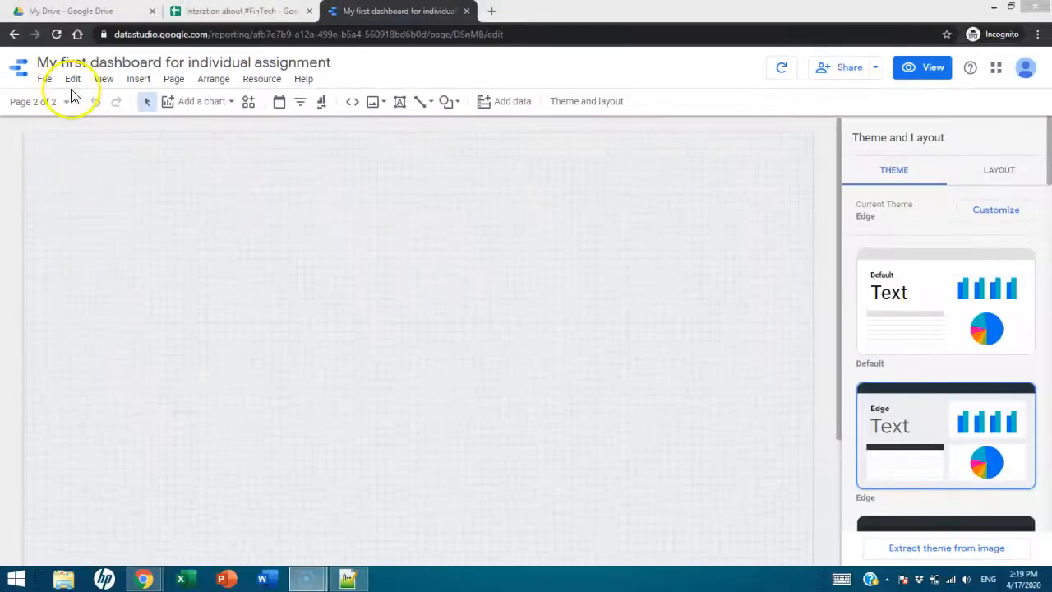
# Switch the report to Page 1 and back to the empty Page 2
pyautogui.click(68, 102)
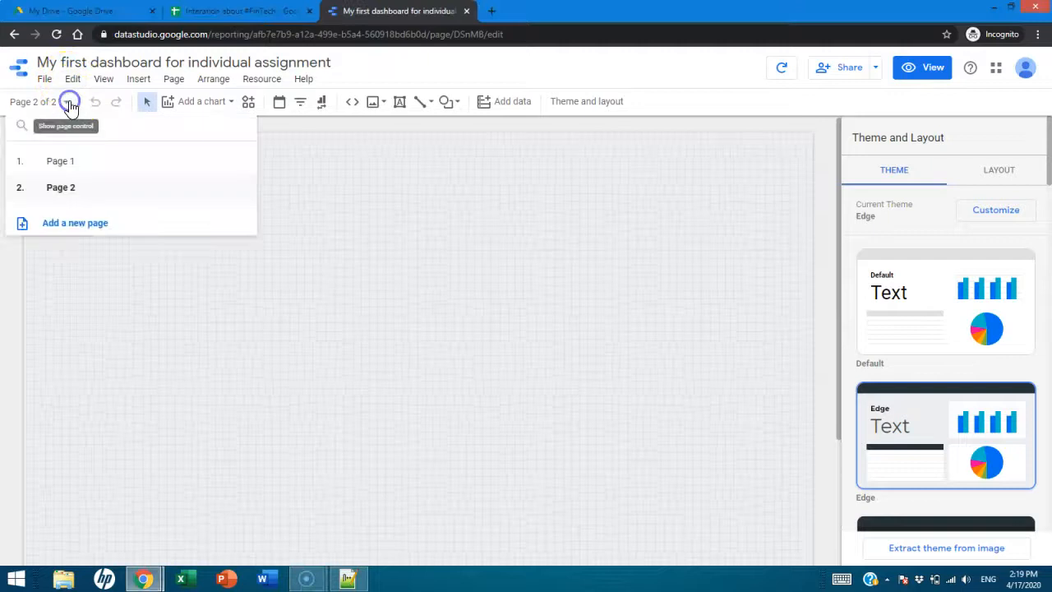
pyautogui.click(68, 162)
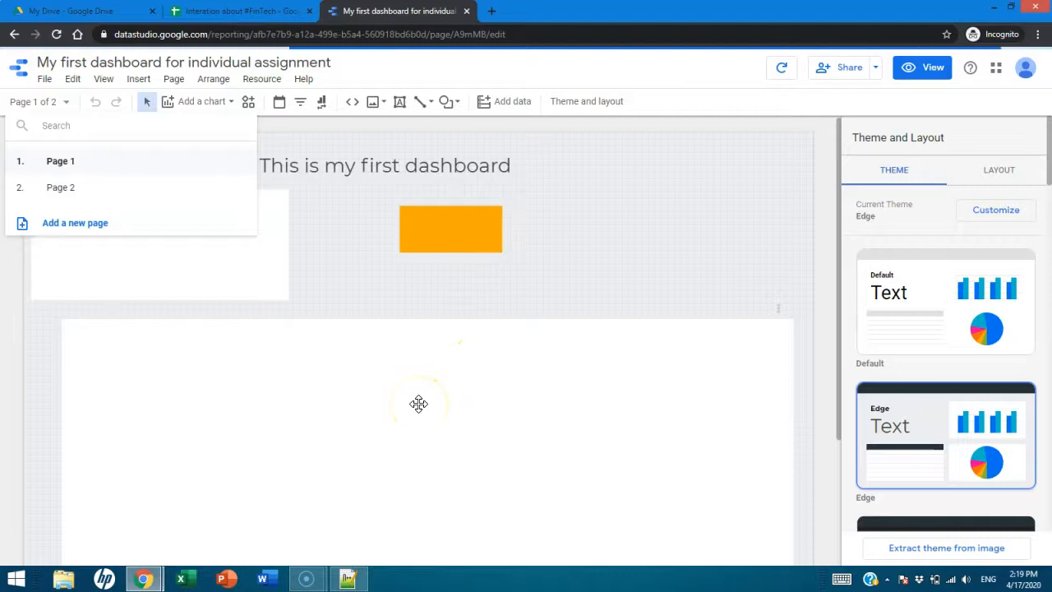
pyautogui.click(62, 189)
pyautogui.click(380, 224)
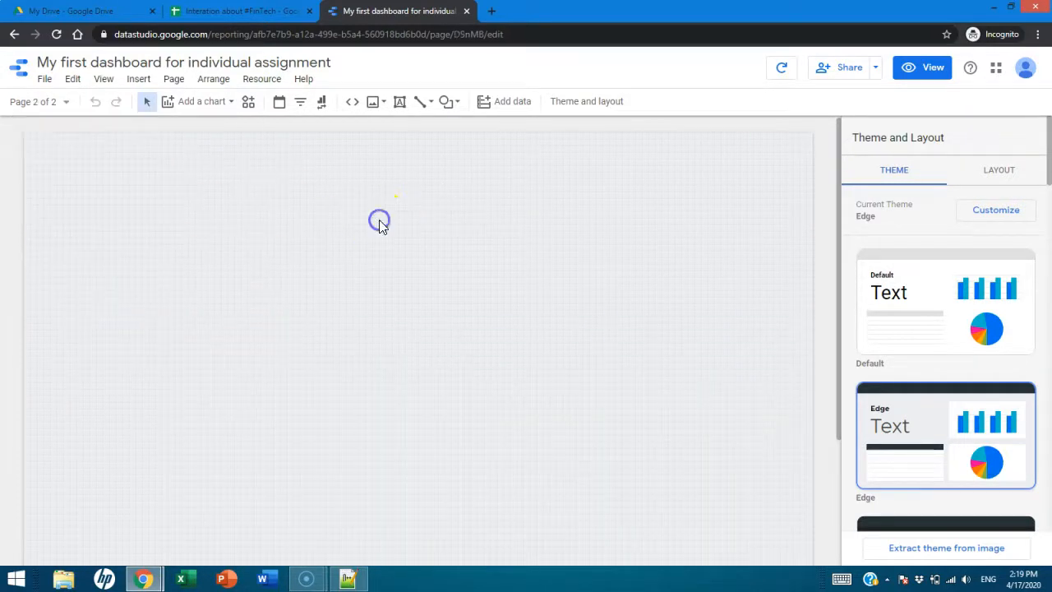
# Insert a geo map chart at its default size in the upper left area of Page 2
pyautogui.click(231, 104)
pyautogui.moveTo(364, 201); pyautogui.dragTo(369, 294)
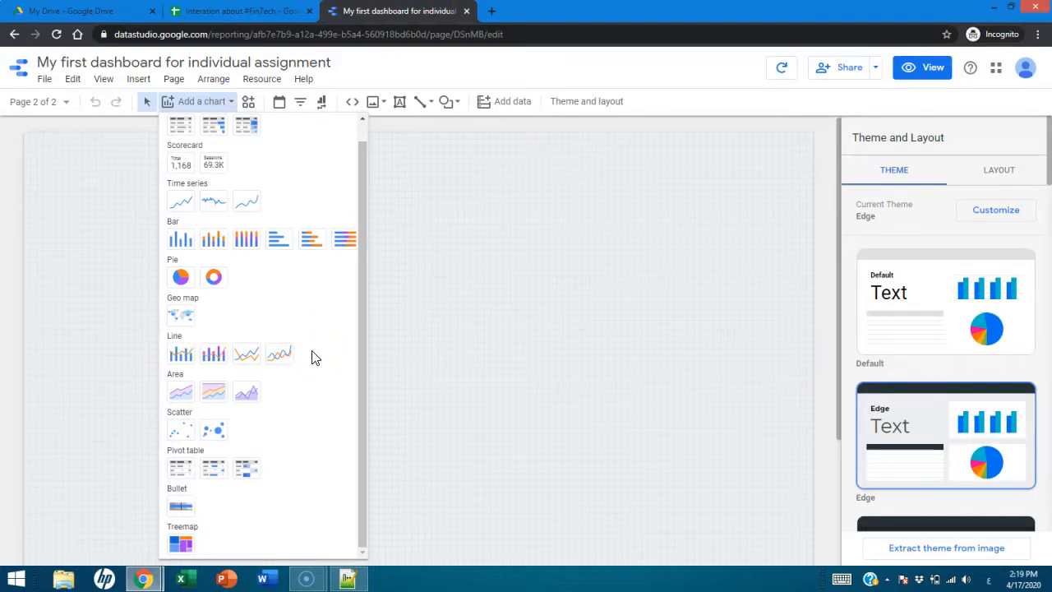
pyautogui.click(180, 314)
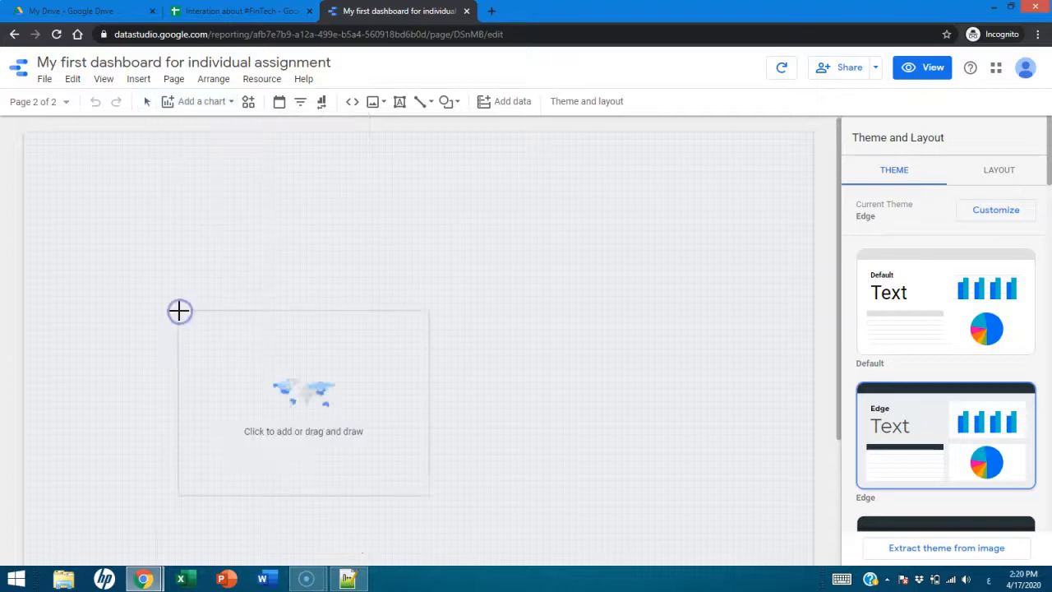
pyautogui.click(192, 215)
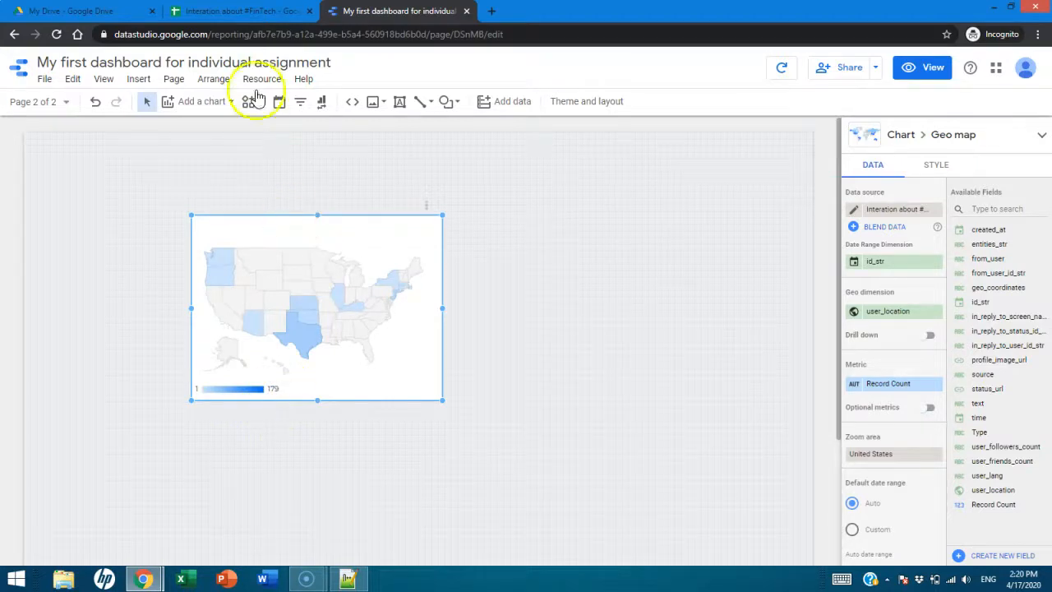
# Switch to the Interation about #FinTech spreadsheet and examine the user location values in column Q of the Archive sheet
pyautogui.click(238, 10)
pyautogui.scroll(5, 822, 345)
pyautogui.scroll(-2, 740, 304)
pyautogui.scroll(2, 728, 294)
pyautogui.scroll(-2, 728, 293)
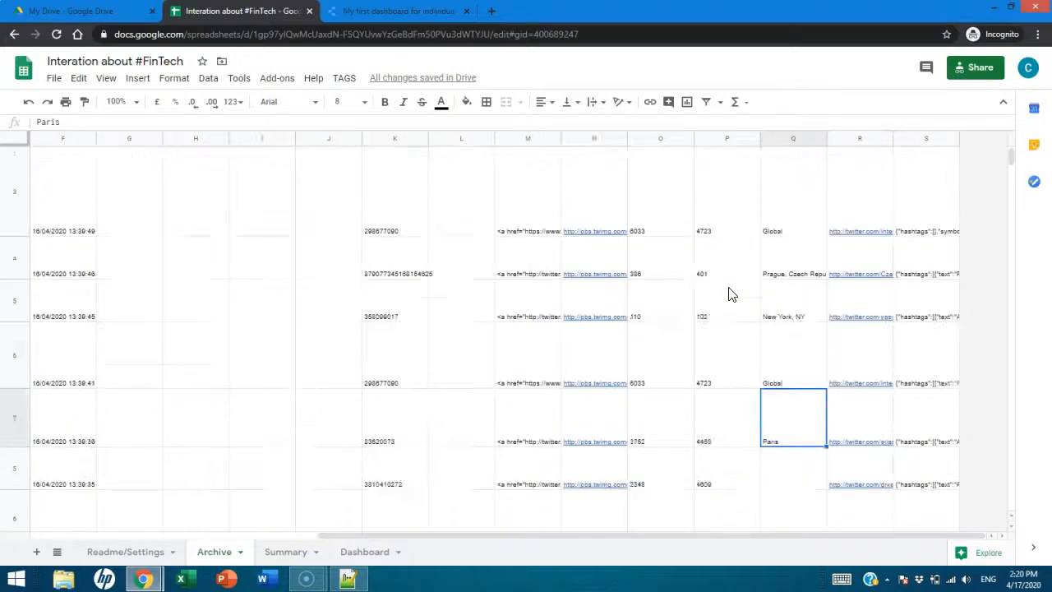
# Locate the user_location header in the Archive sheet and look across the sheet's columns from id_str to user_location
pyautogui.scroll(2, 728, 293)
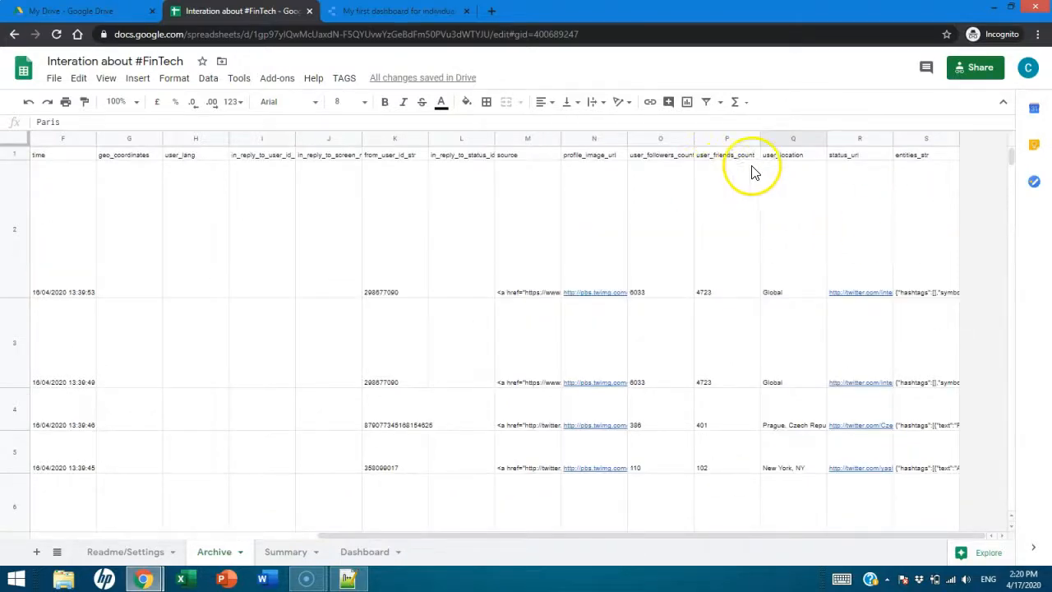
pyautogui.click(781, 158)
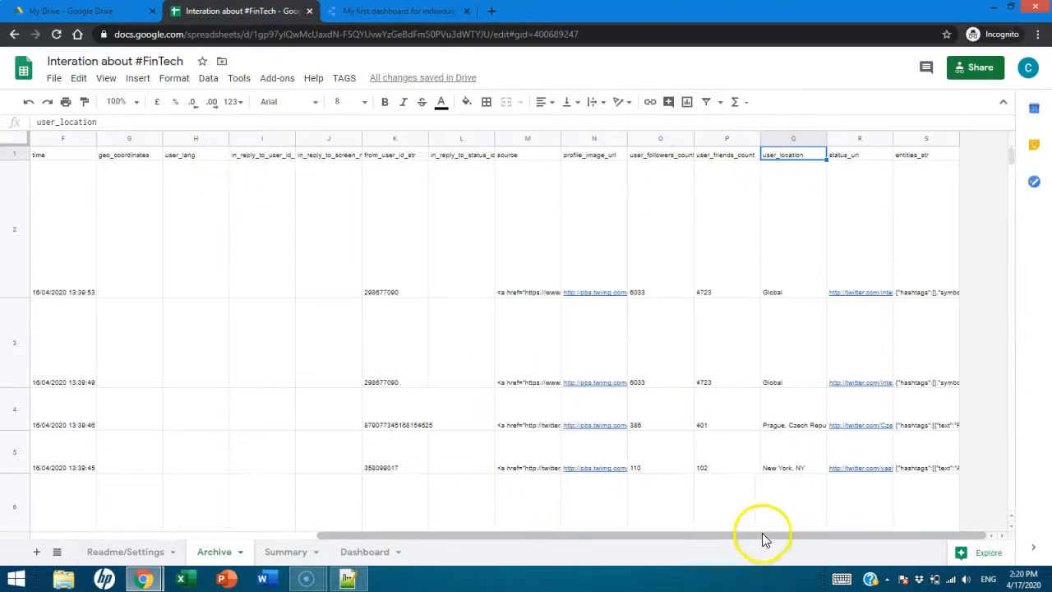
pyautogui.moveTo(762, 534); pyautogui.dragTo(441, 530)
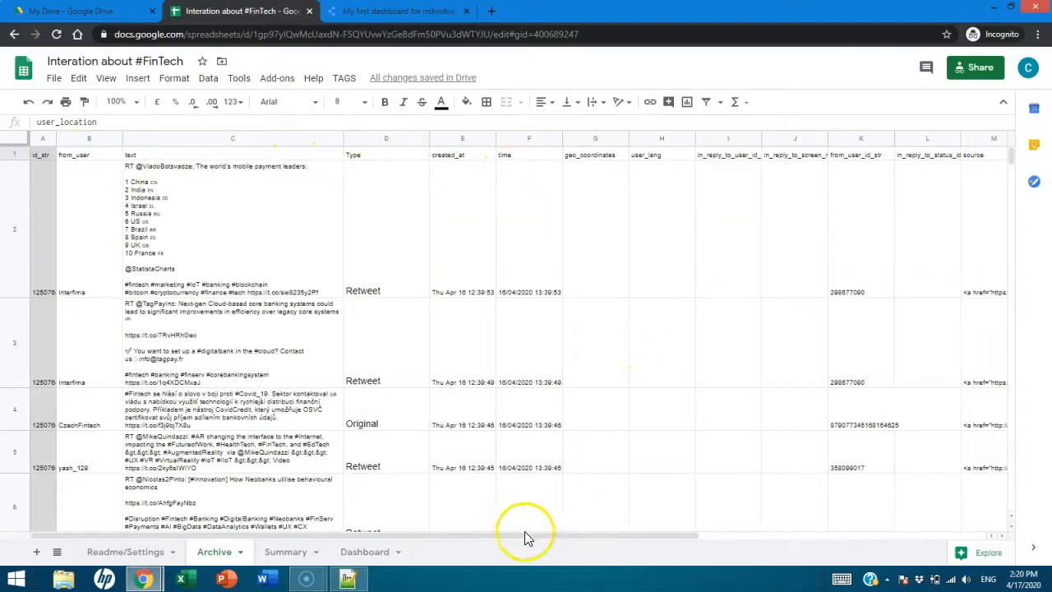
pyautogui.moveTo(516, 538); pyautogui.dragTo(774, 539)
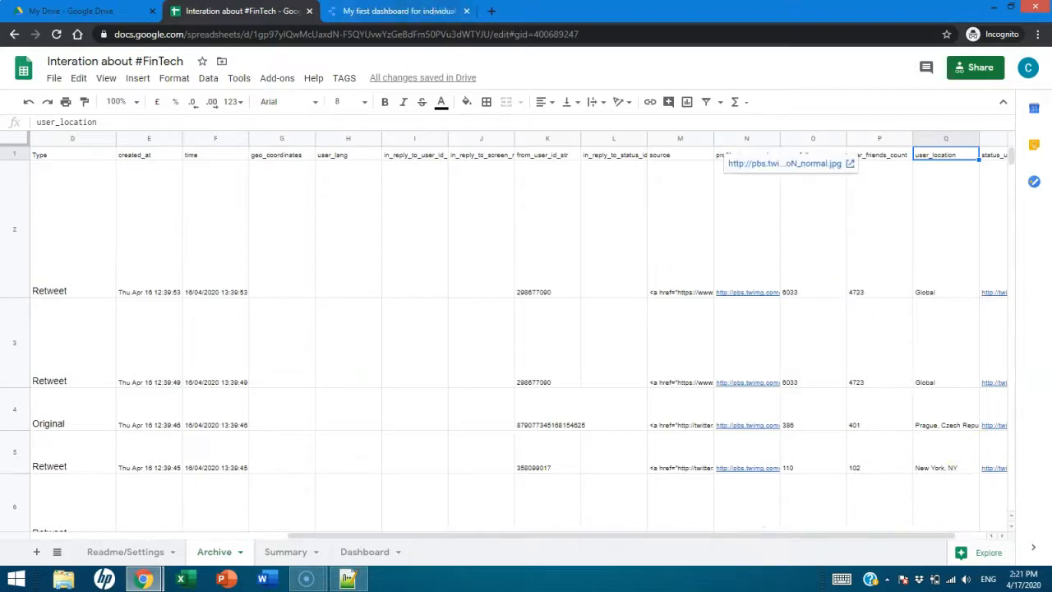
# Switch to the Data Studio report in view mode and inspect the geo map's record counts for Texas and California
pyautogui.click(411, 11)
pyautogui.click(911, 81)
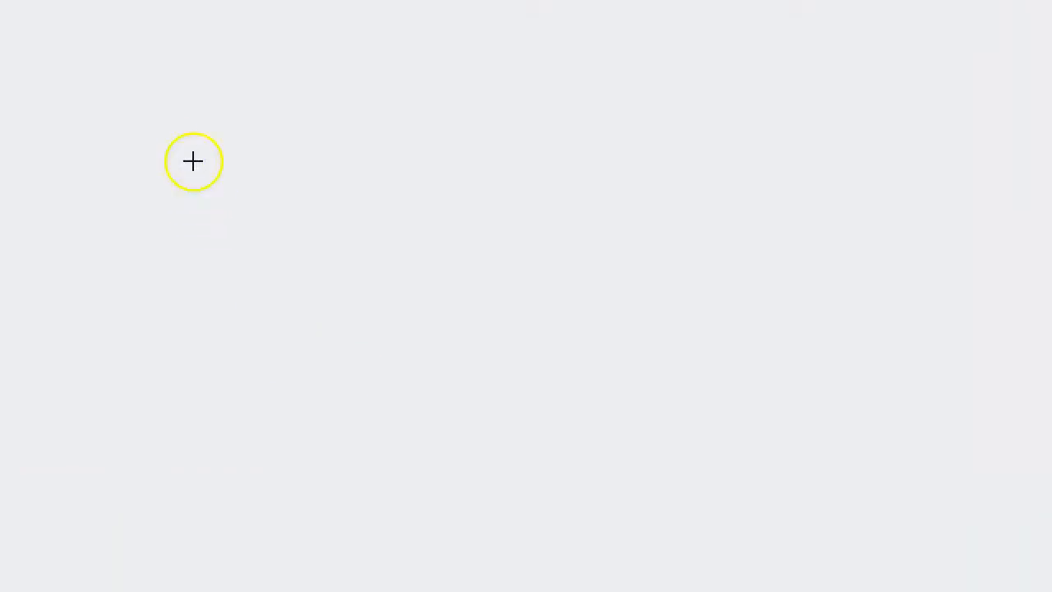
pyautogui.moveTo(192, 161); pyautogui.dragTo(234, 217)
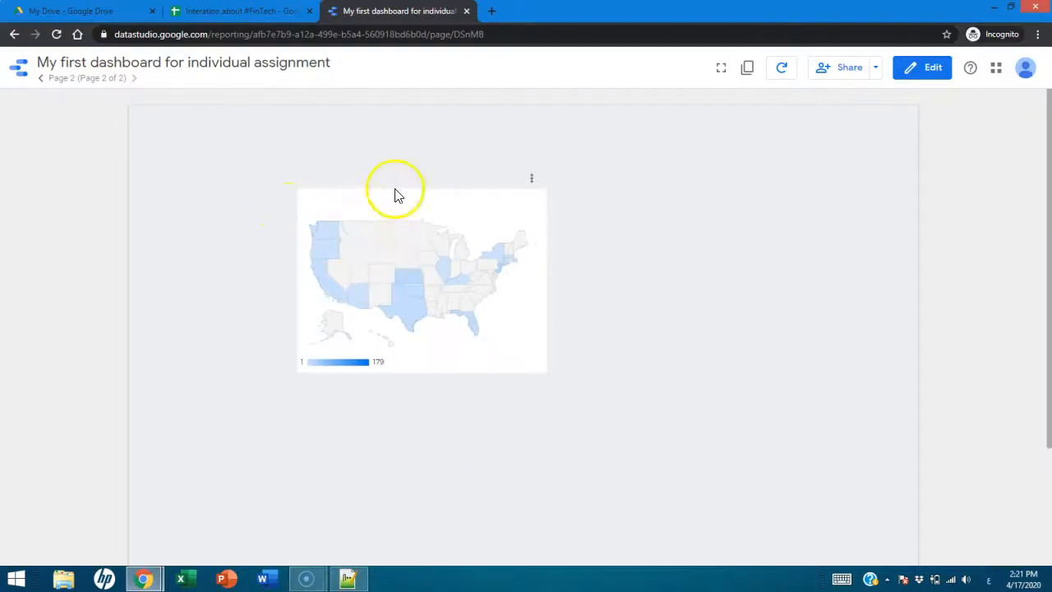
pyautogui.moveTo(413, 291)
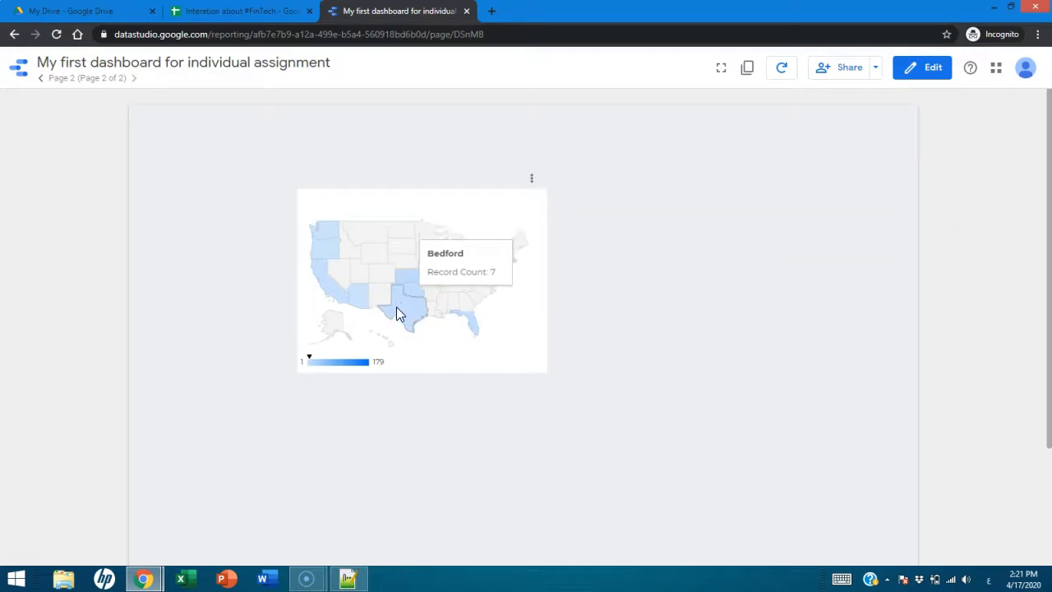
pyautogui.click(323, 289)
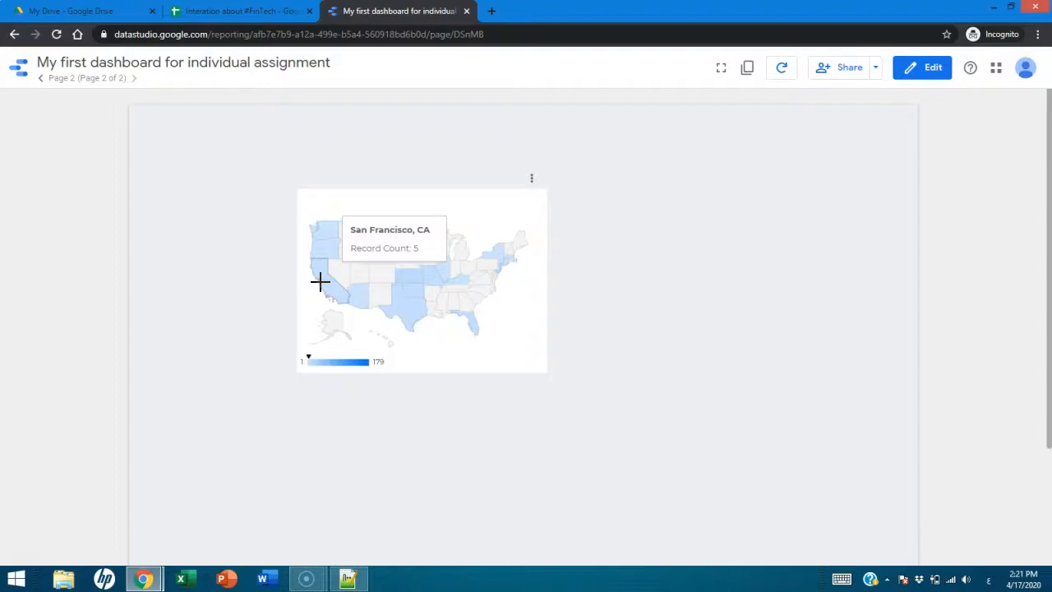
pyautogui.doubleClick(321, 282)
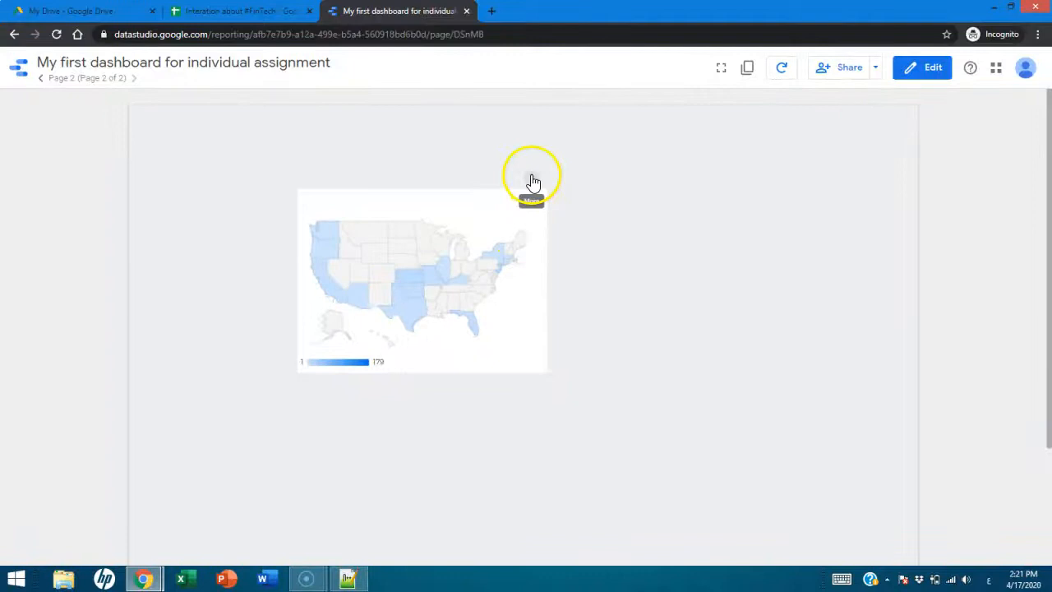
# Return the report to edit mode and look through the country choices for the geo map's zoom area
pyautogui.click(916, 67)
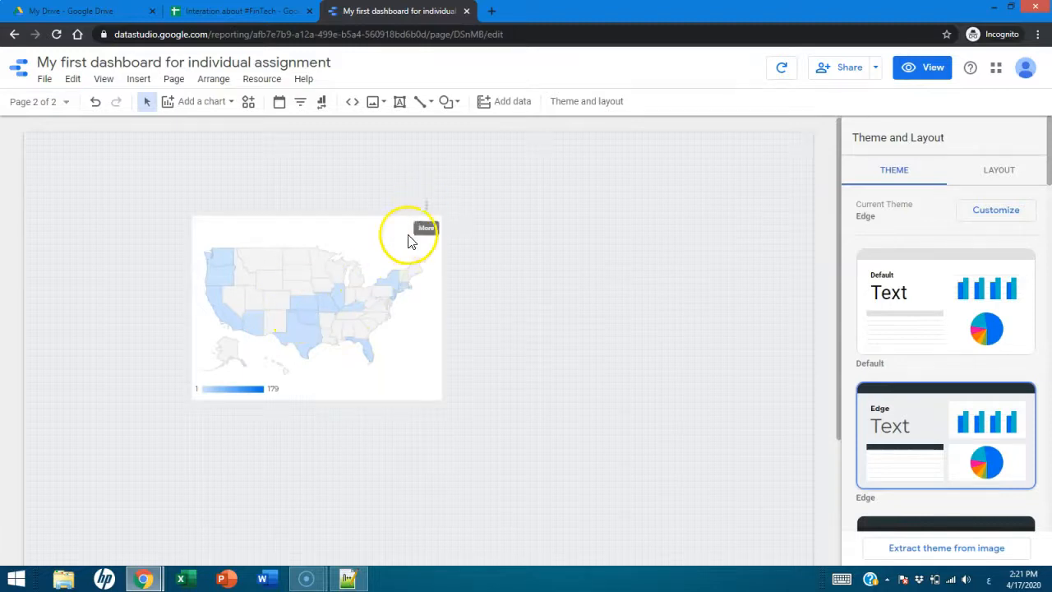
pyautogui.click(280, 312)
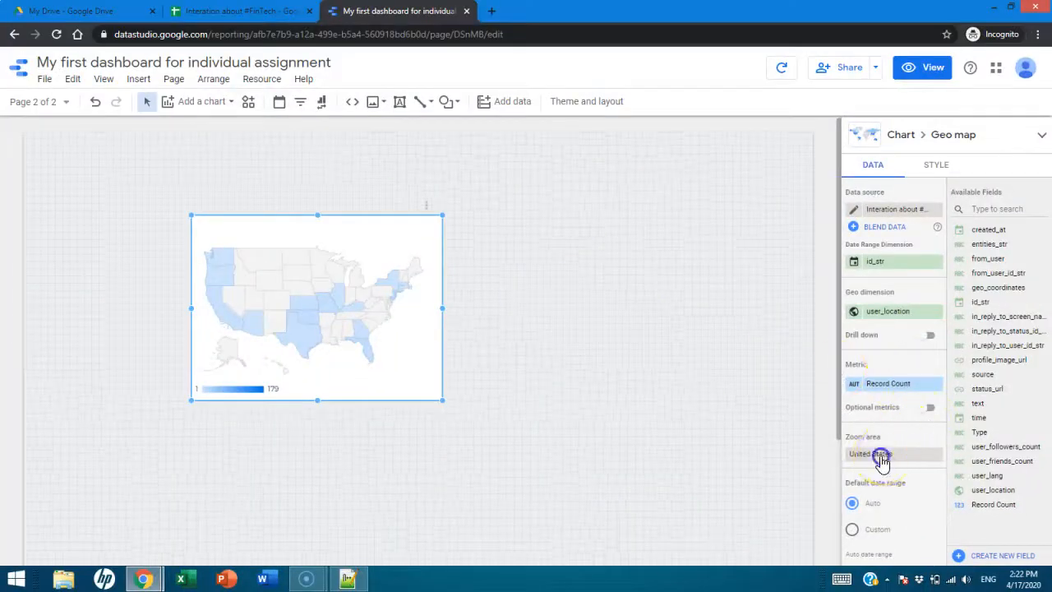
pyautogui.click(879, 457)
pyautogui.click(933, 417)
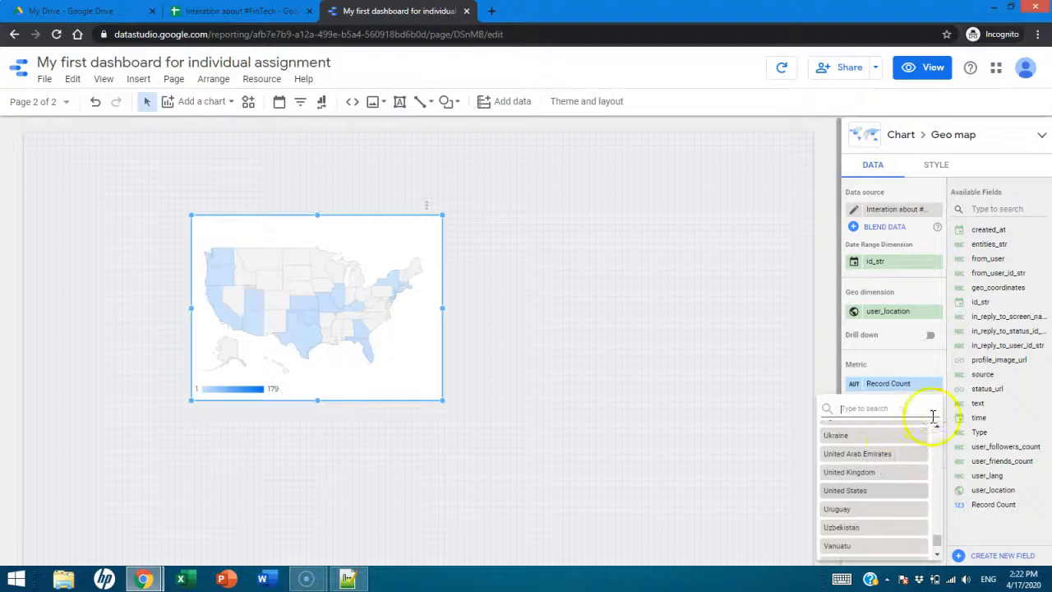
pyautogui.click(940, 548)
pyautogui.moveTo(936, 546); pyautogui.dragTo(942, 422)
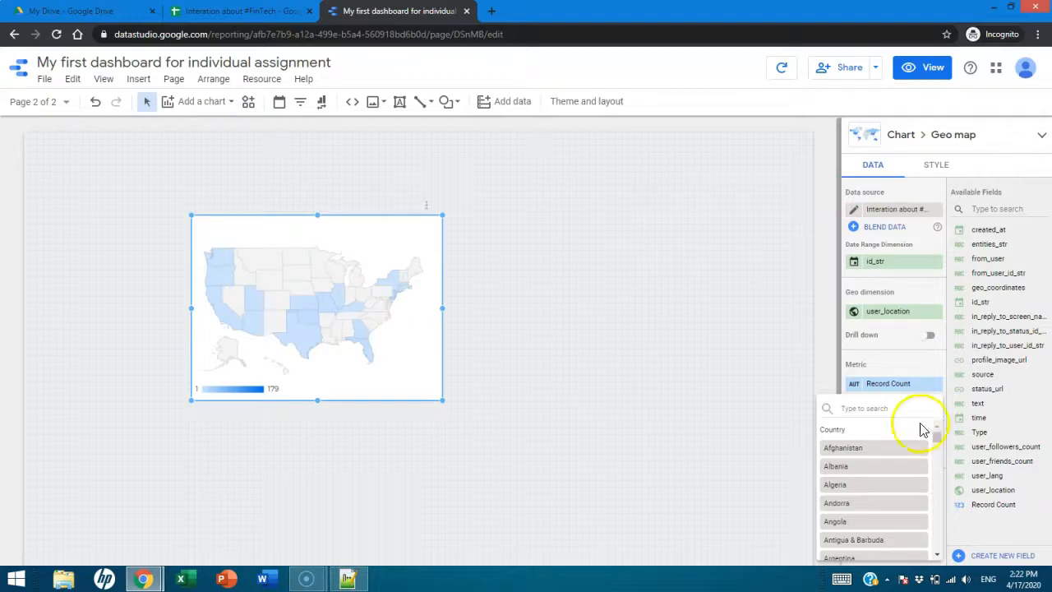
pyautogui.moveTo(943, 445); pyautogui.dragTo(958, 419)
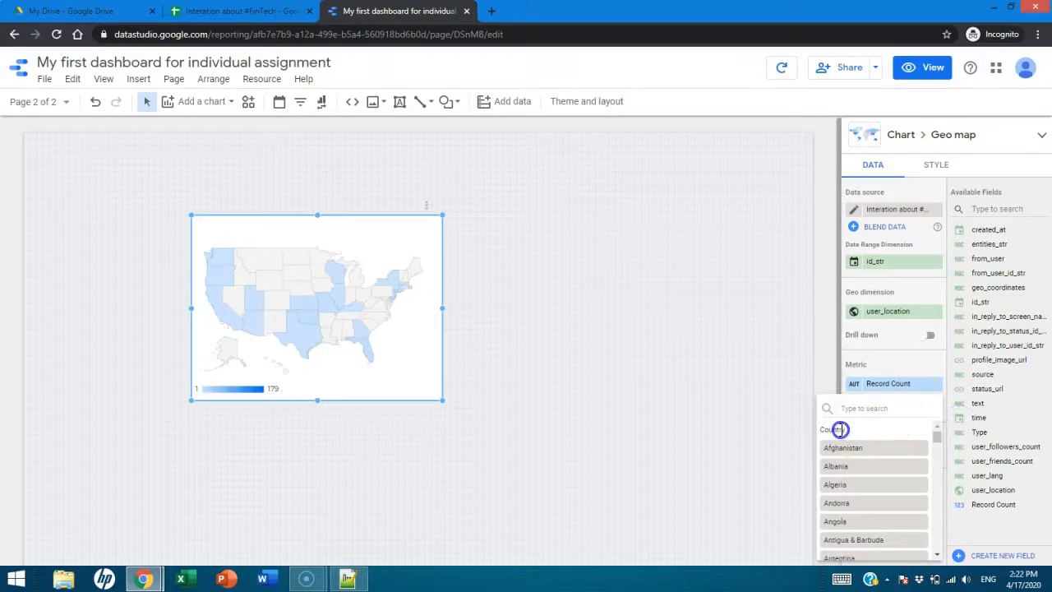
pyautogui.click(779, 394)
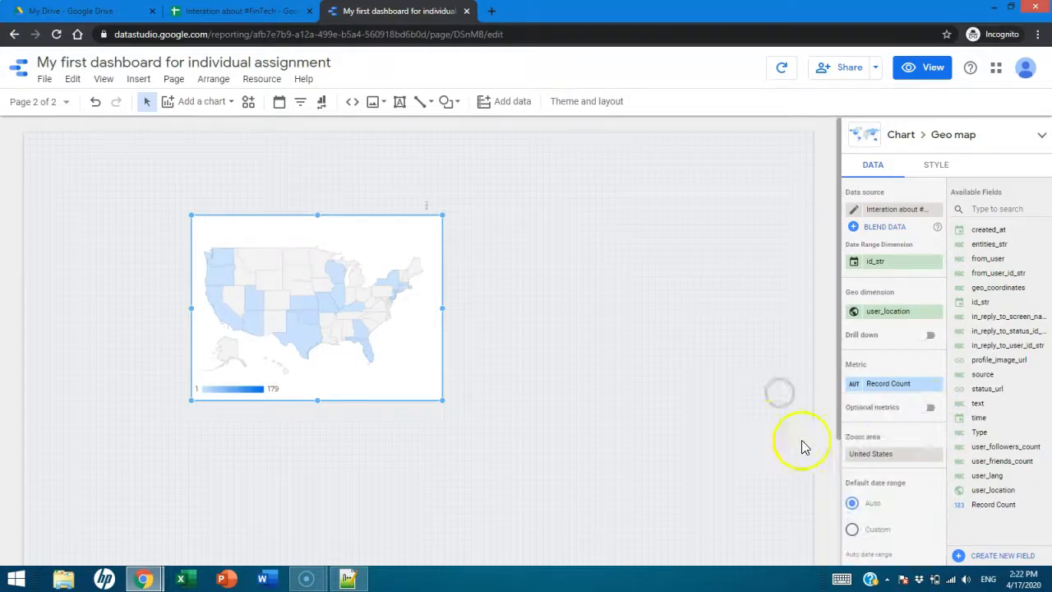